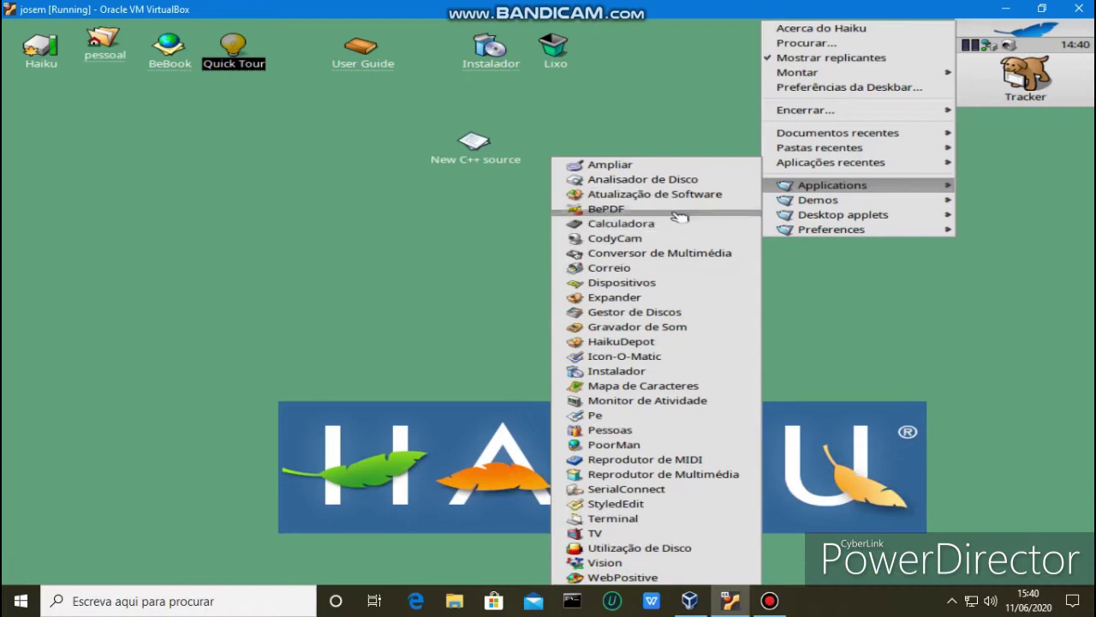
Launch BePDF and look over its start document.
left_click(676, 210)
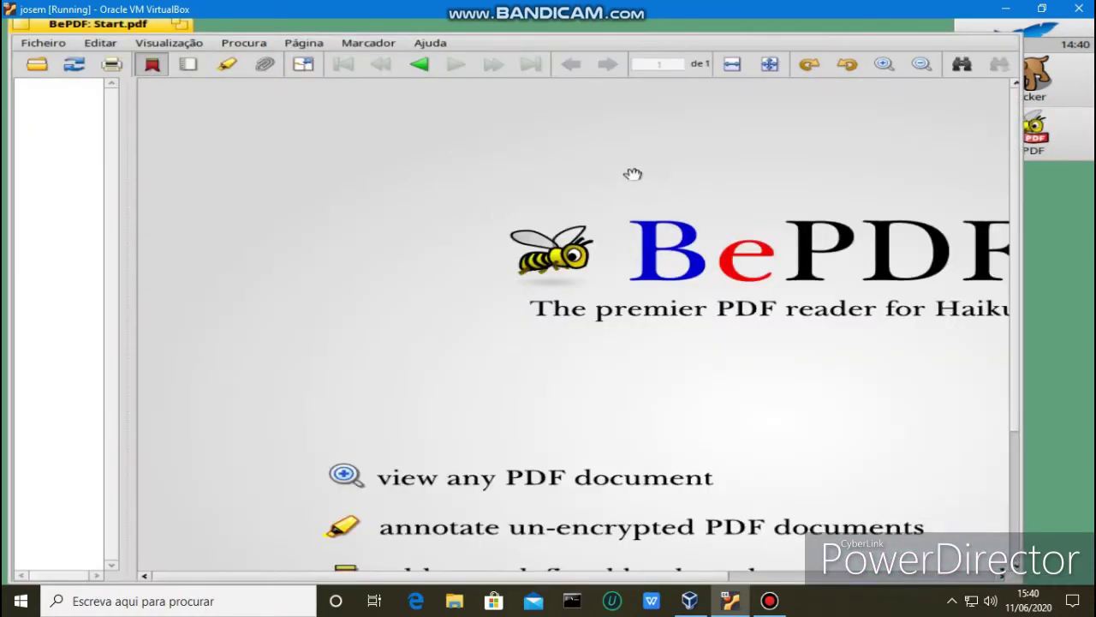
scroll(581, 323, "down", 3)
scroll(580, 315, "up", 3)
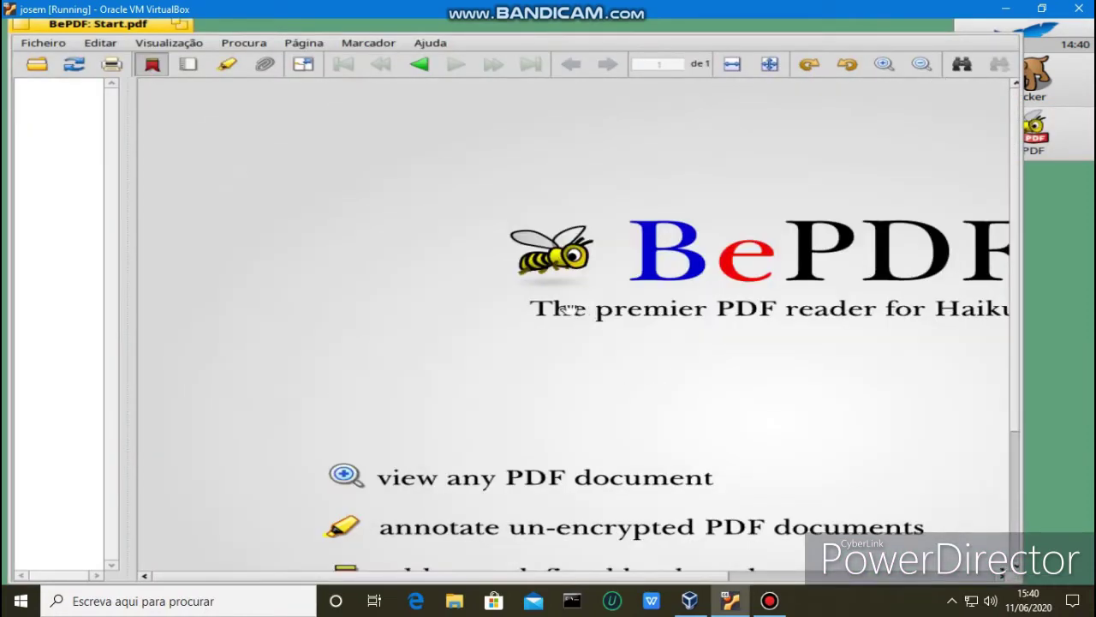
Search the start document for a first name, ignoring upper and lower case, and close the search window and BePDF.
left_click(243, 43)
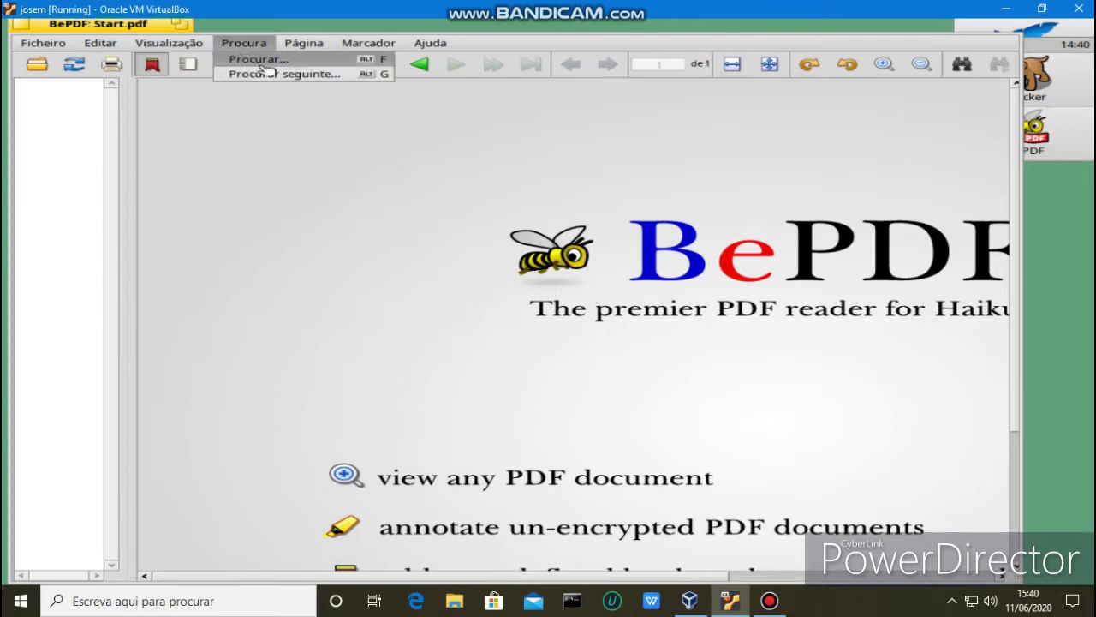
left_click(240, 57)
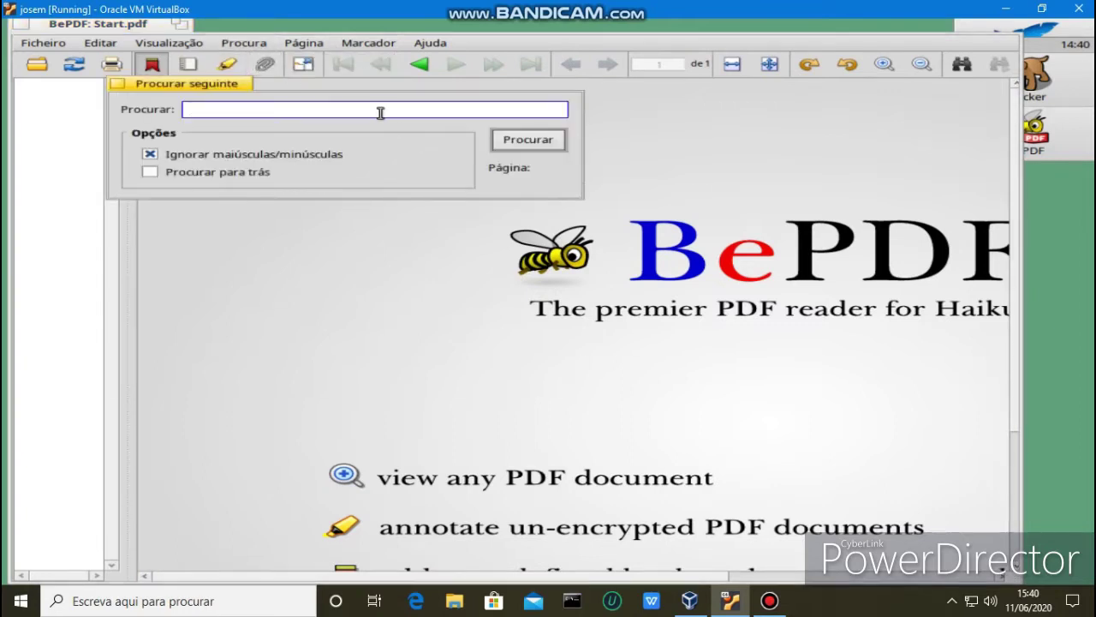
key("Return")
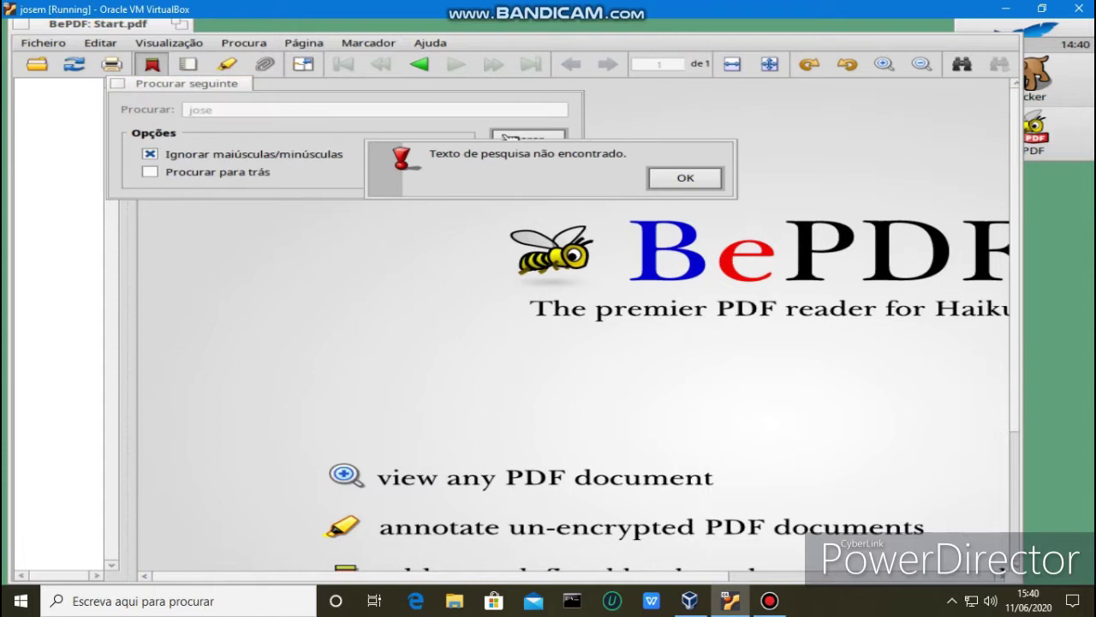
left_click(661, 180)
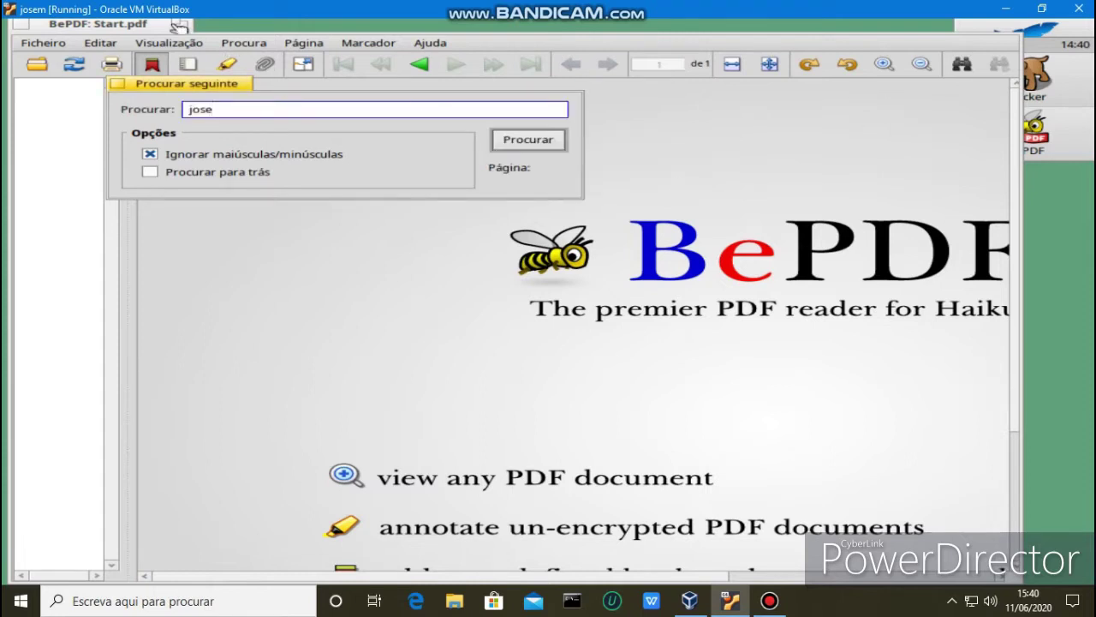
left_click(116, 83)
left_click(21, 25)
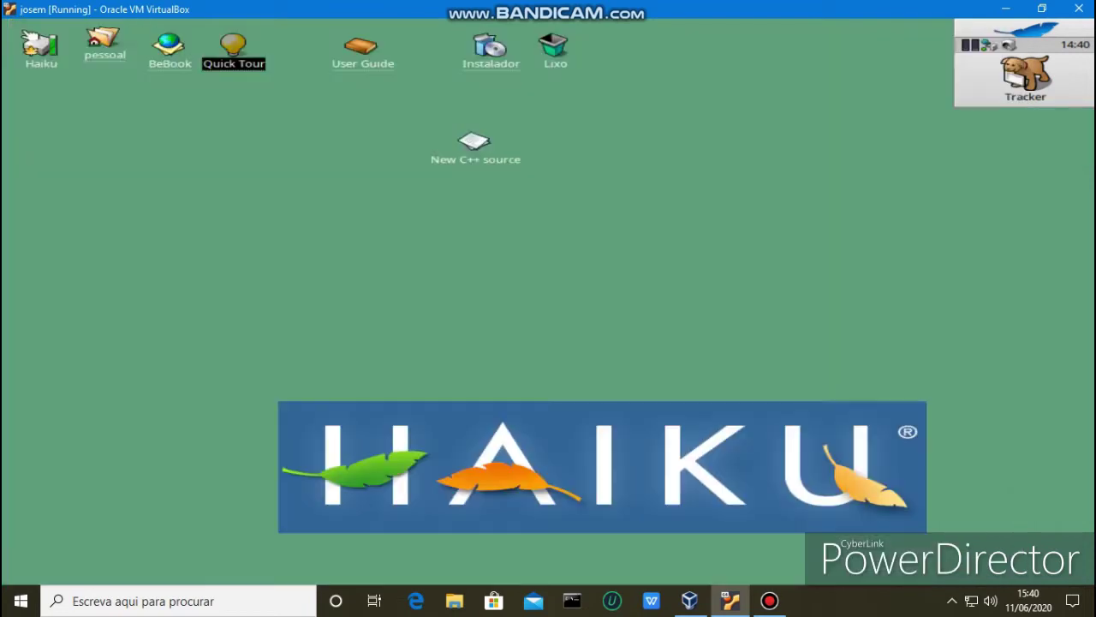
Open the Hora preferences to view the date and clock settings, and close them.
left_click(962, 47)
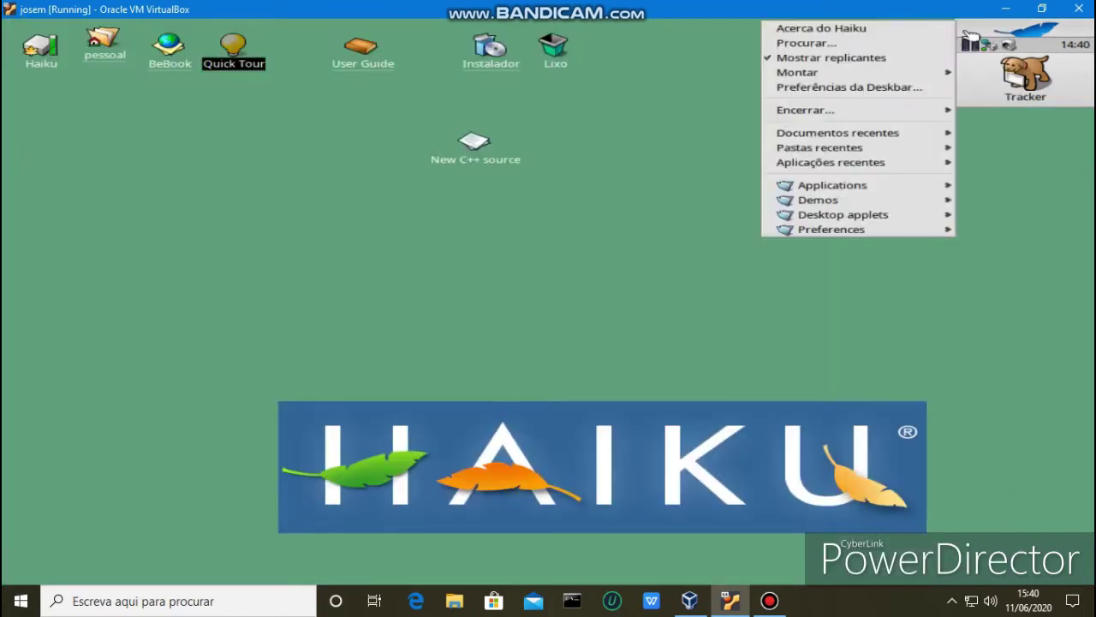
mouse_move(872, 230)
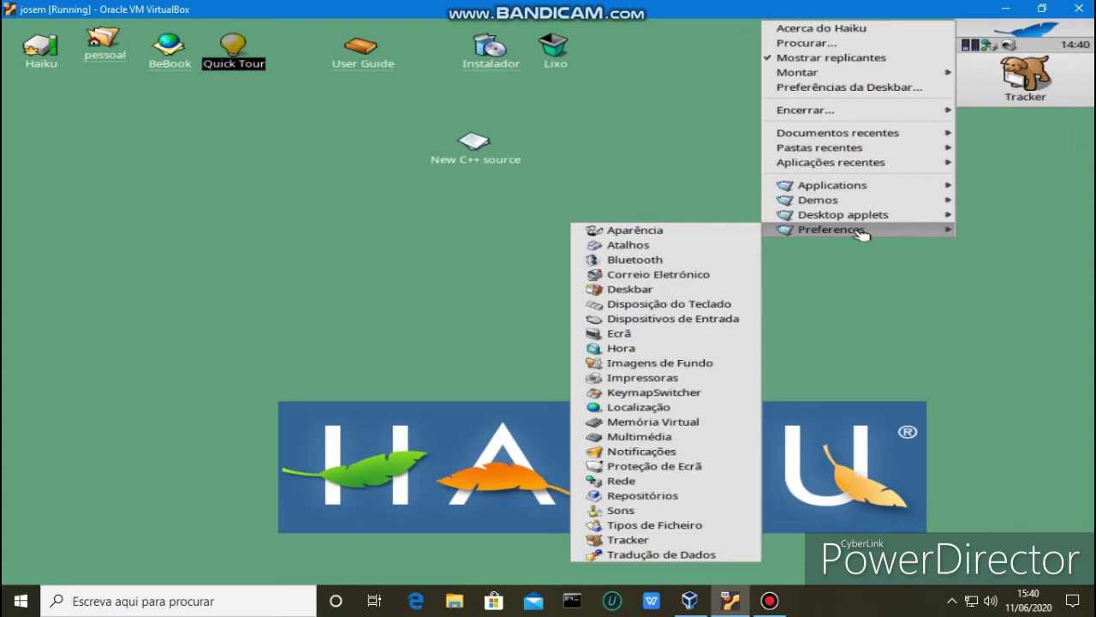
left_click(727, 350)
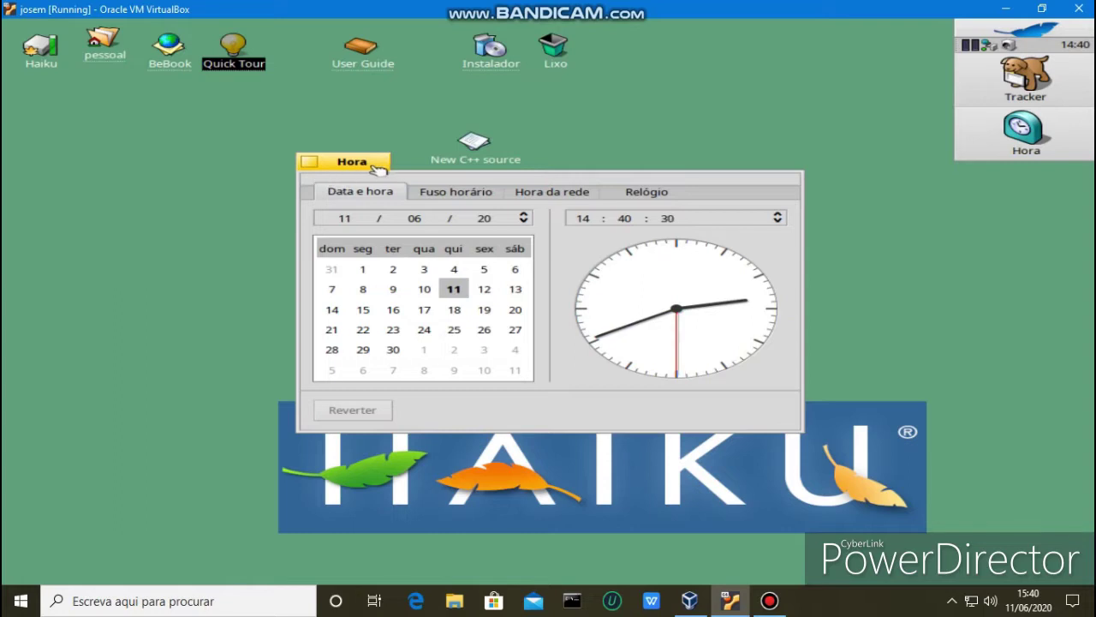
left_click_drag(381, 171, 385, 174)
left_click(315, 164)
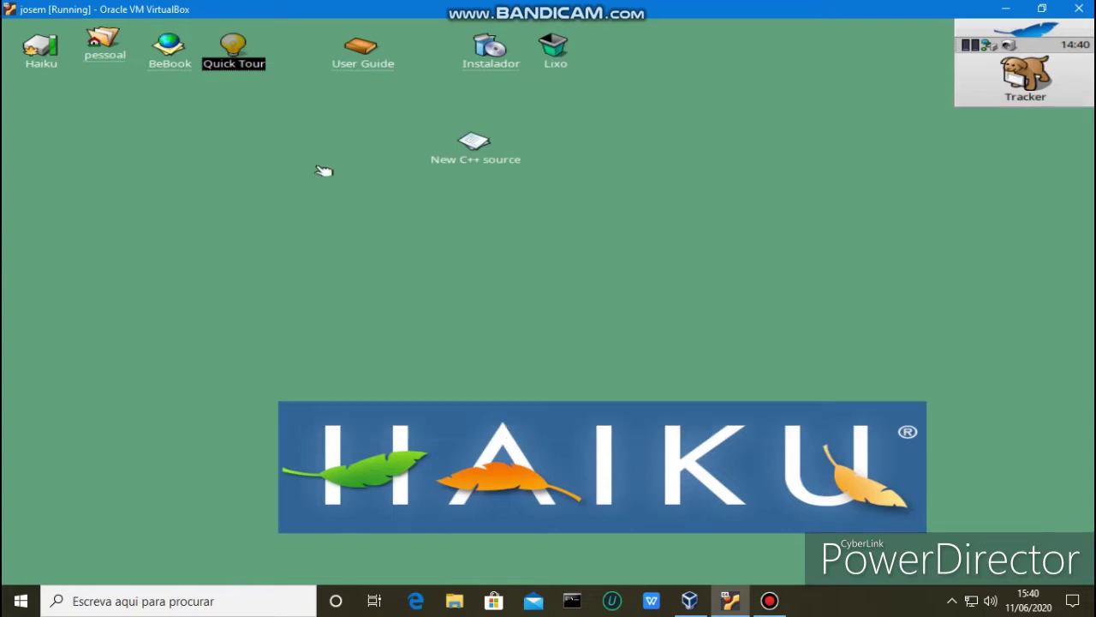
Launch the Cortex demo, bring its main window to the front through the Deskbar, and close it.
left_click(982, 27)
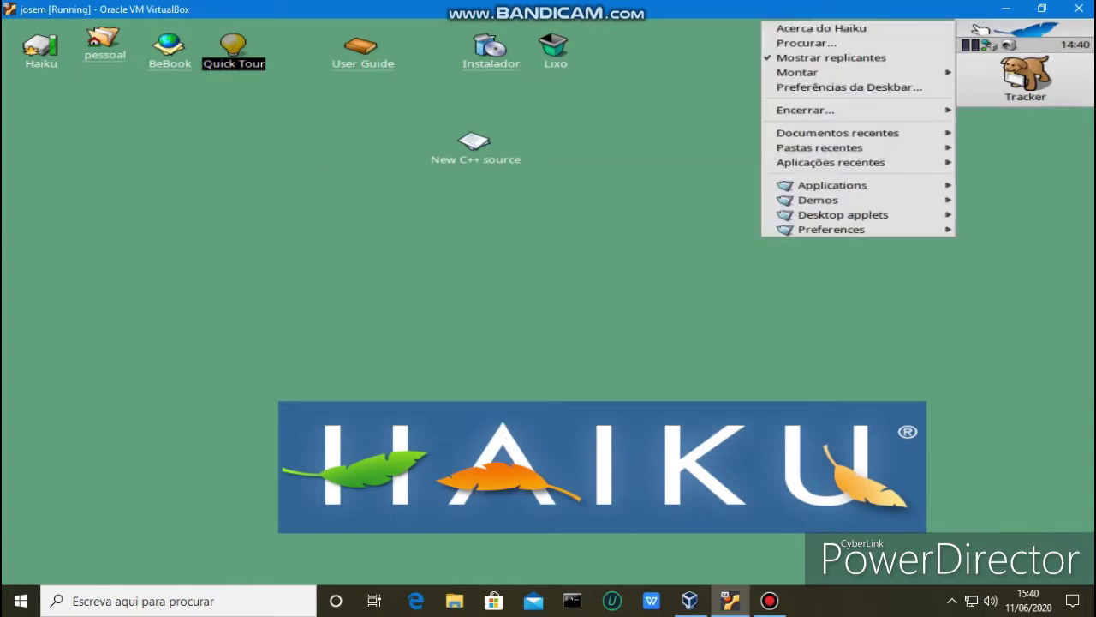
mouse_move(879, 201)
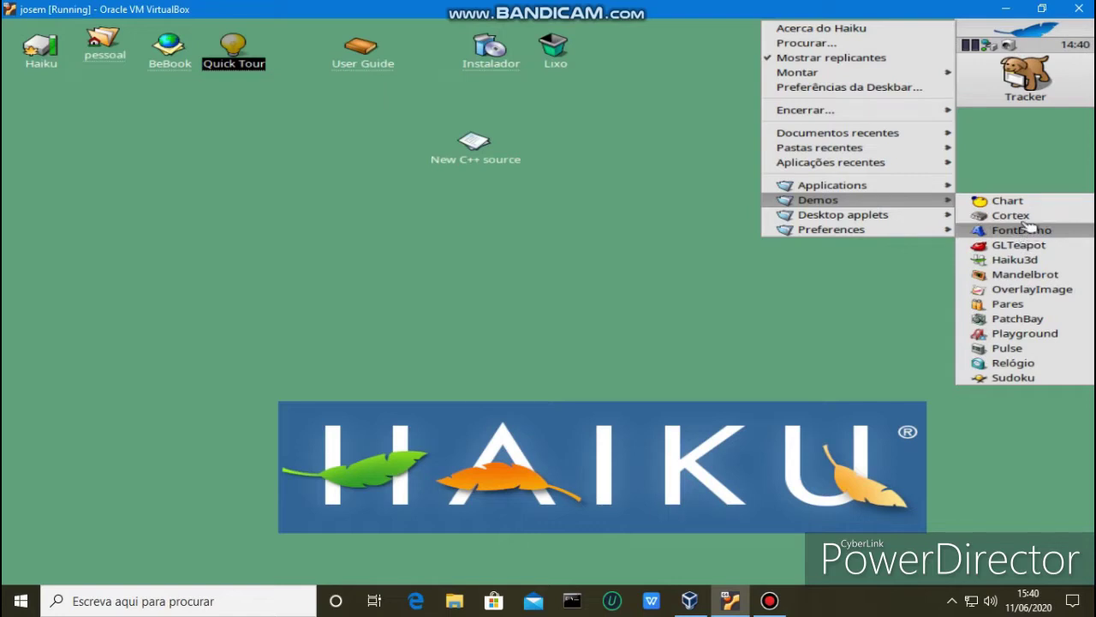
left_click(1026, 216)
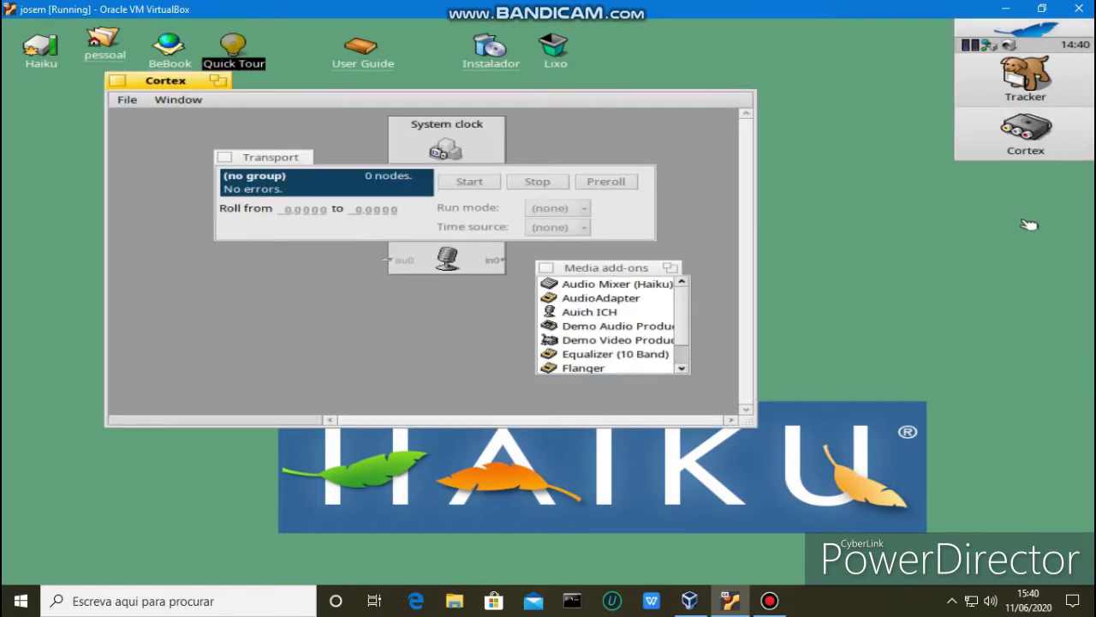
left_click(1032, 150)
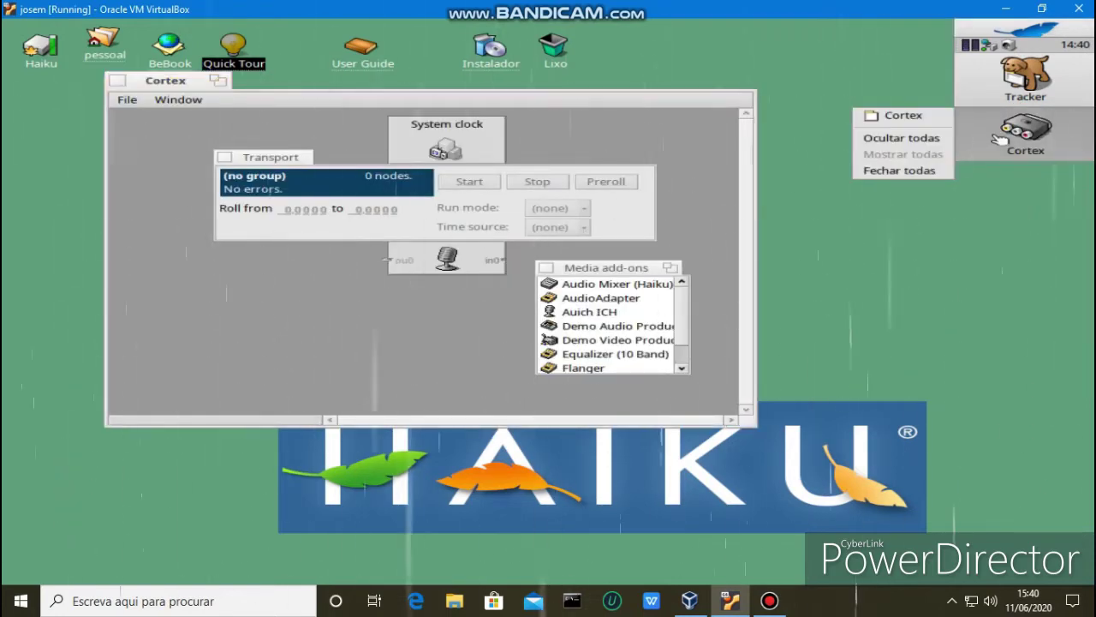
left_click(895, 115)
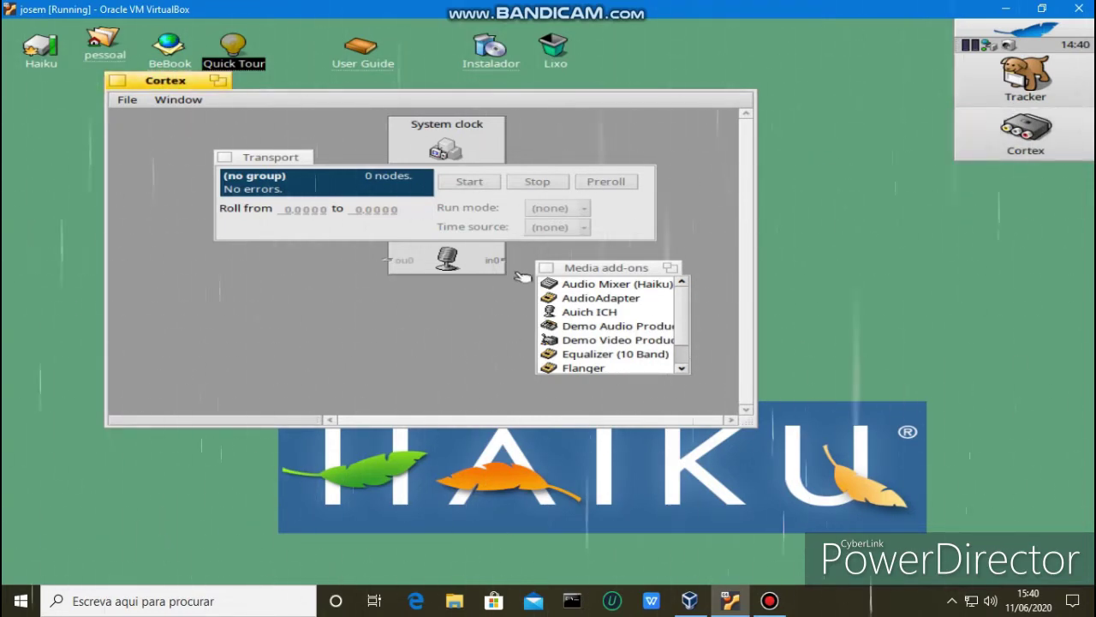
left_click(480, 261)
left_click(117, 80)
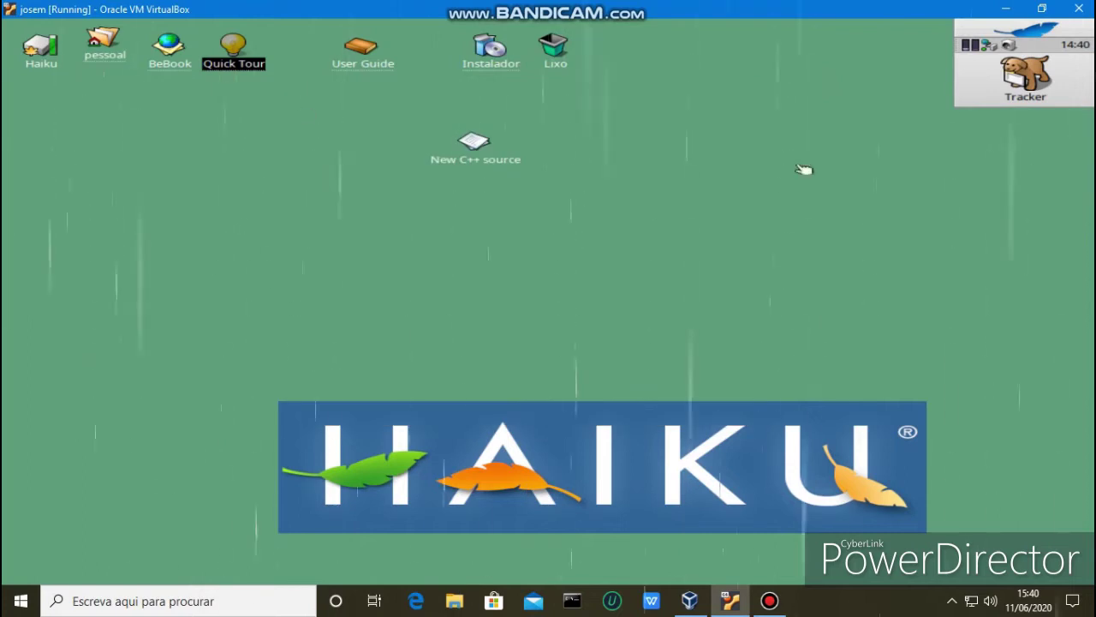
Launch the Gestor de Processos desktop applet, dismiss its notice and close its small window.
left_click(1027, 31)
mouse_move(843, 219)
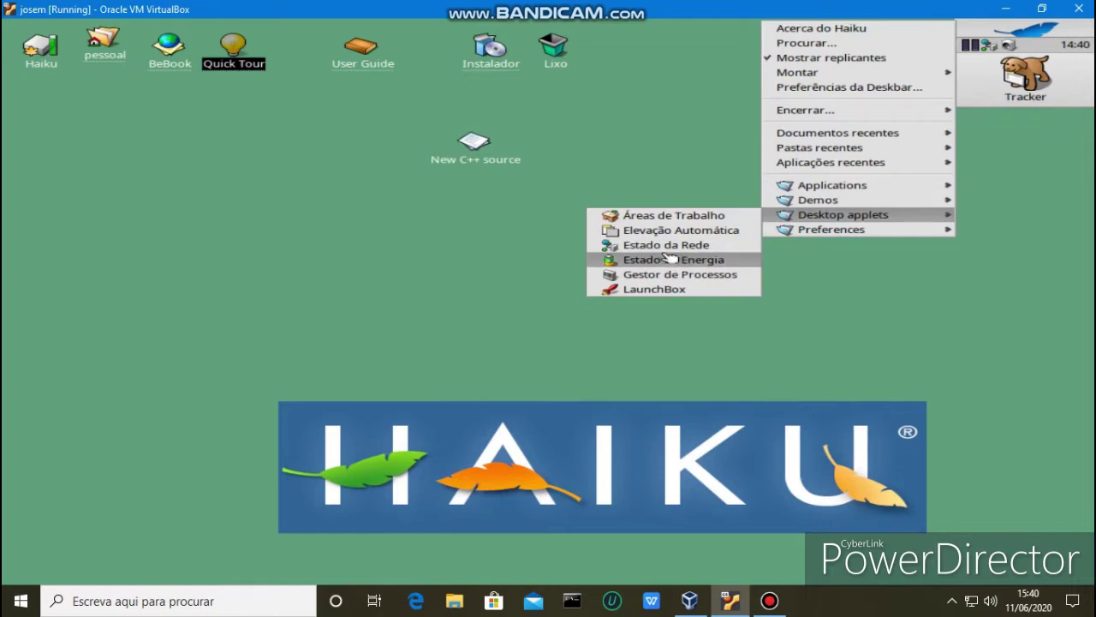
left_click(714, 274)
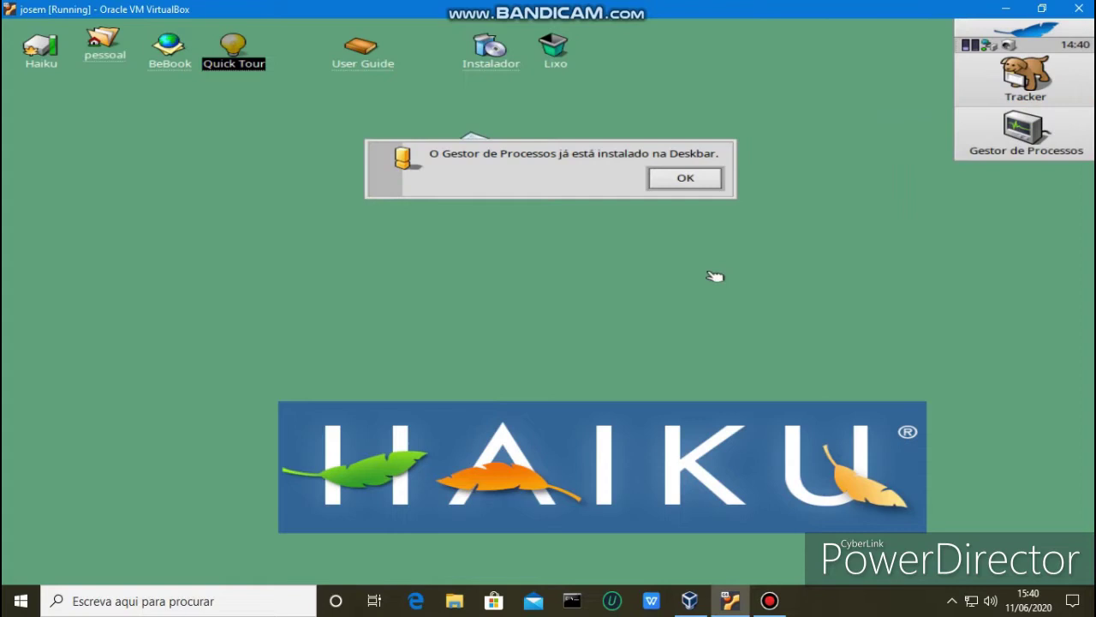
left_click(689, 180)
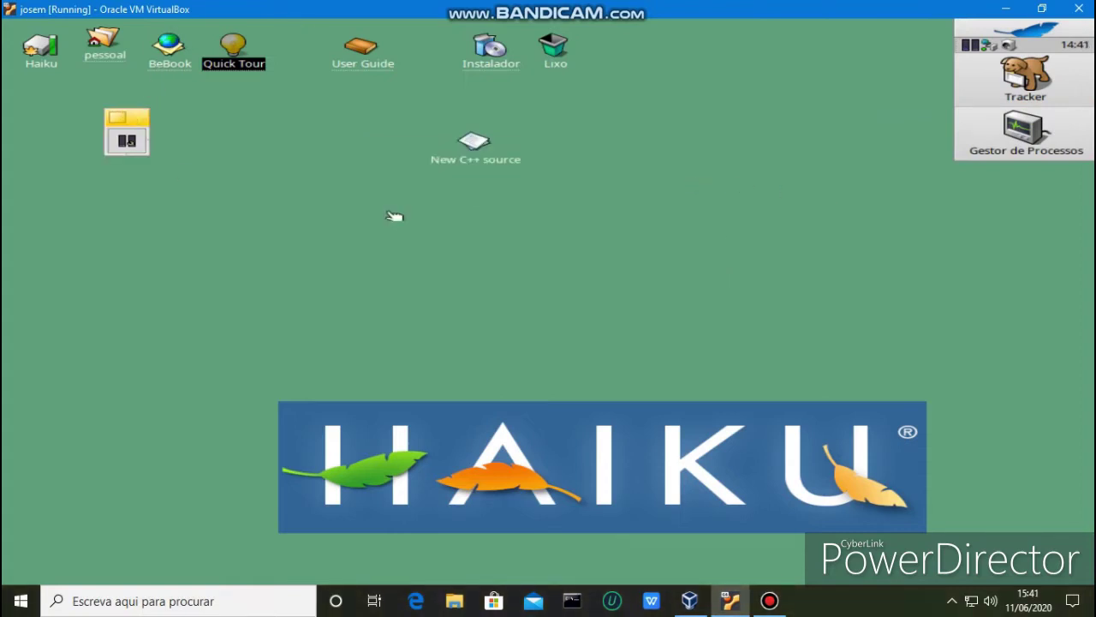
left_click(113, 116)
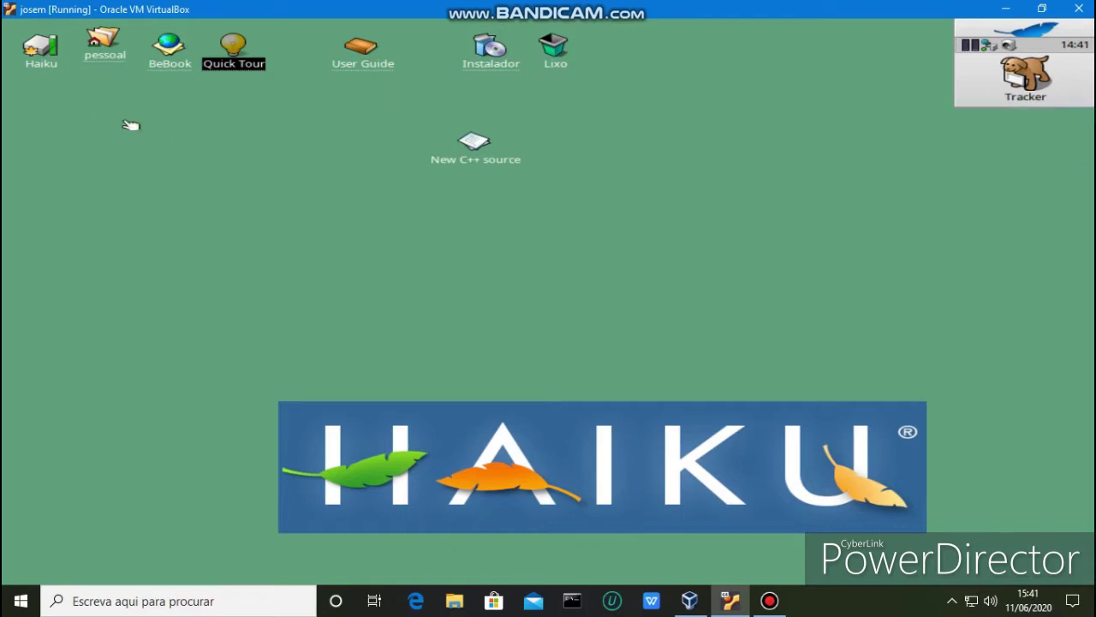
Open the Deskbar preferences and enlarge the application icons by two slider notches.
left_click(976, 38)
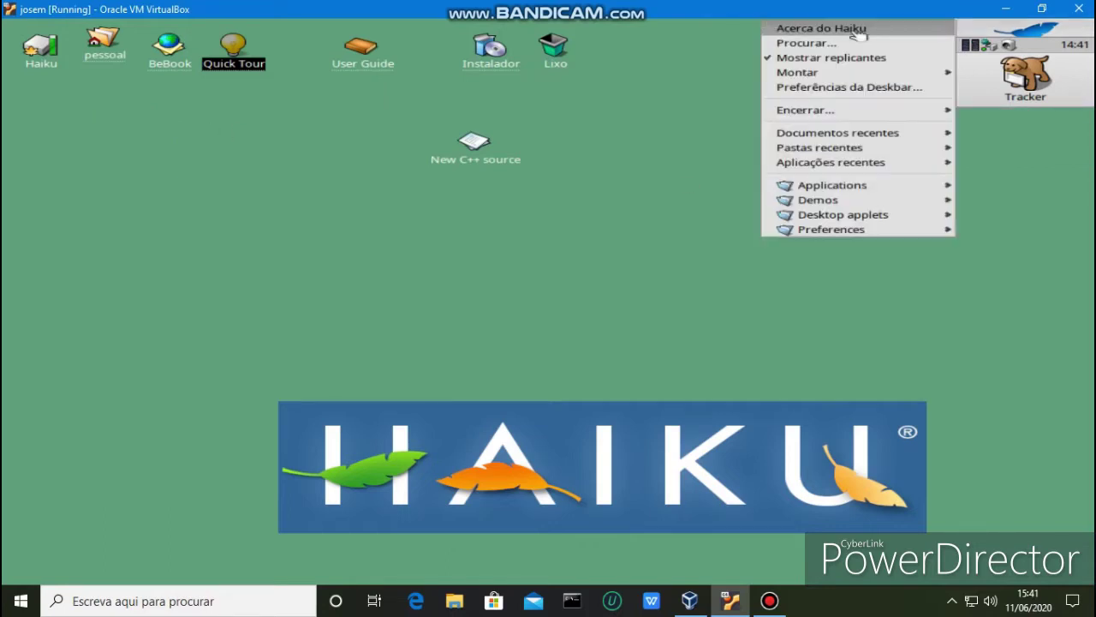
mouse_move(843, 199)
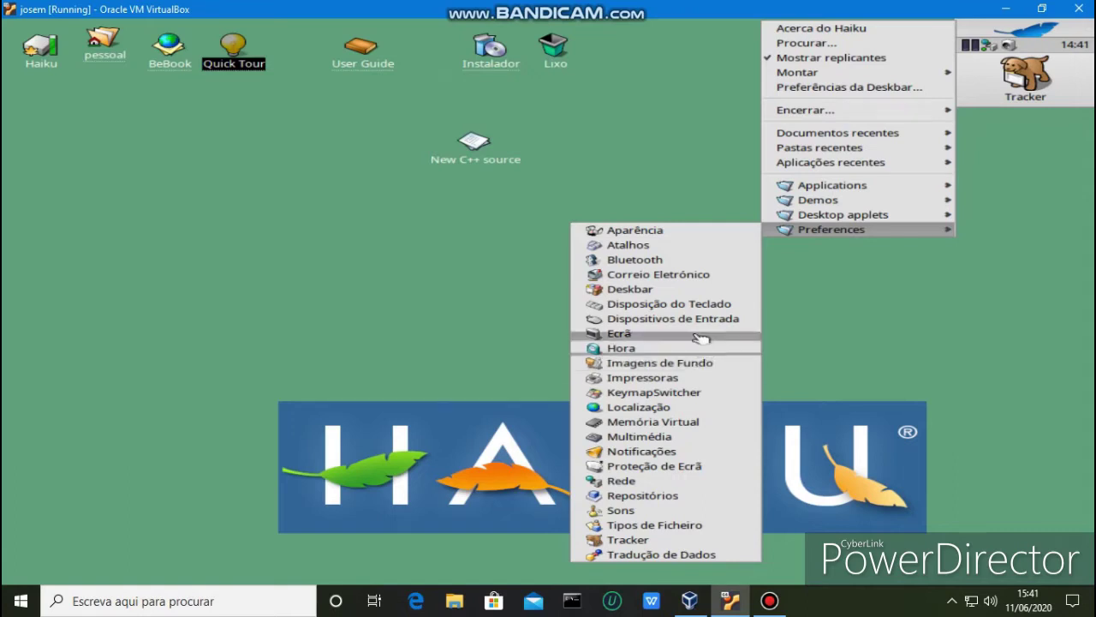
left_click(691, 290)
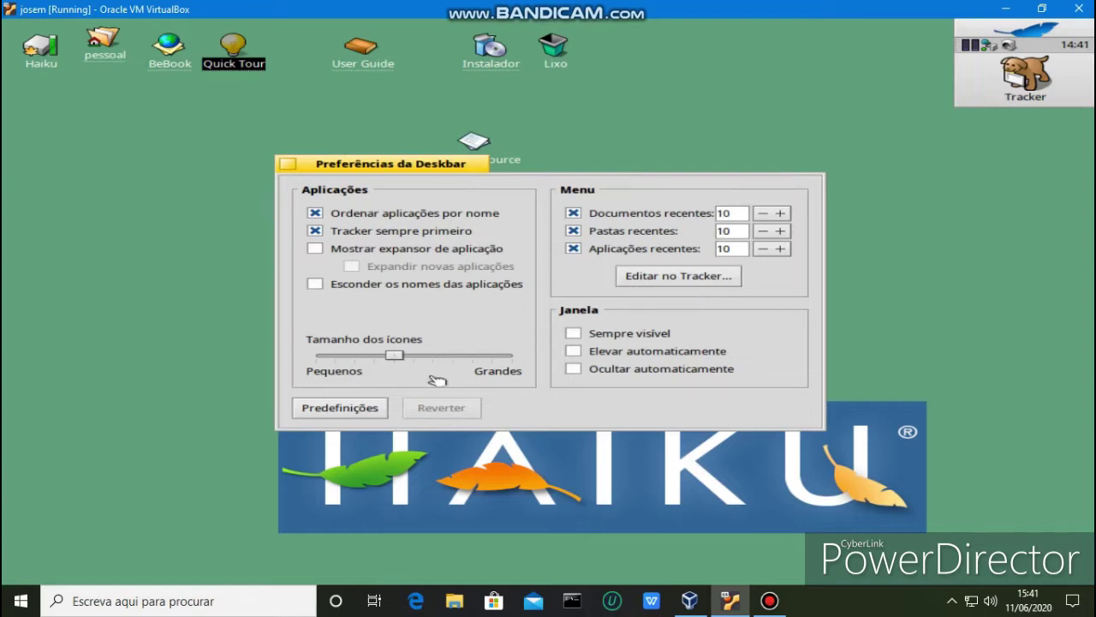
left_click_drag(407, 359, 445, 361)
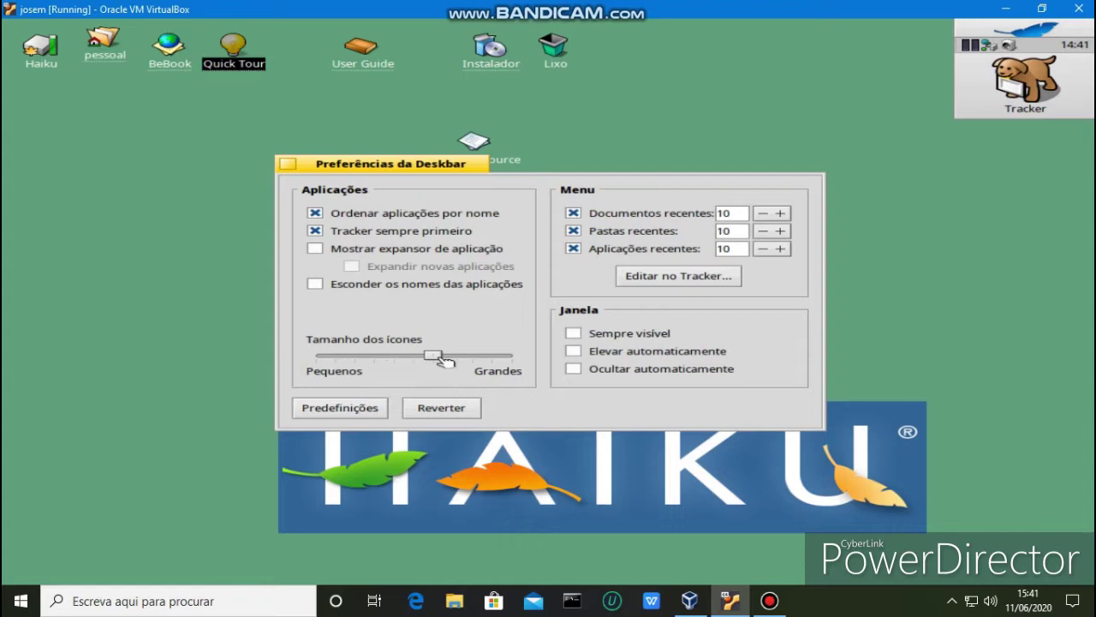
Open the Deskbar menu folder for editing in Tracker and close its window.
left_click(660, 283)
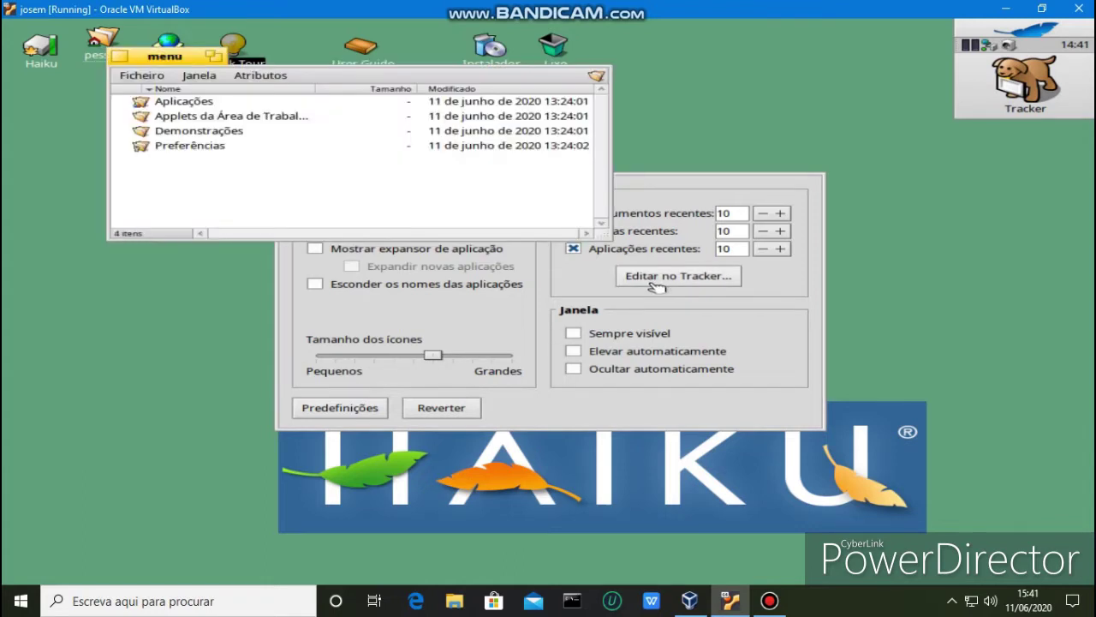
left_click(120, 57)
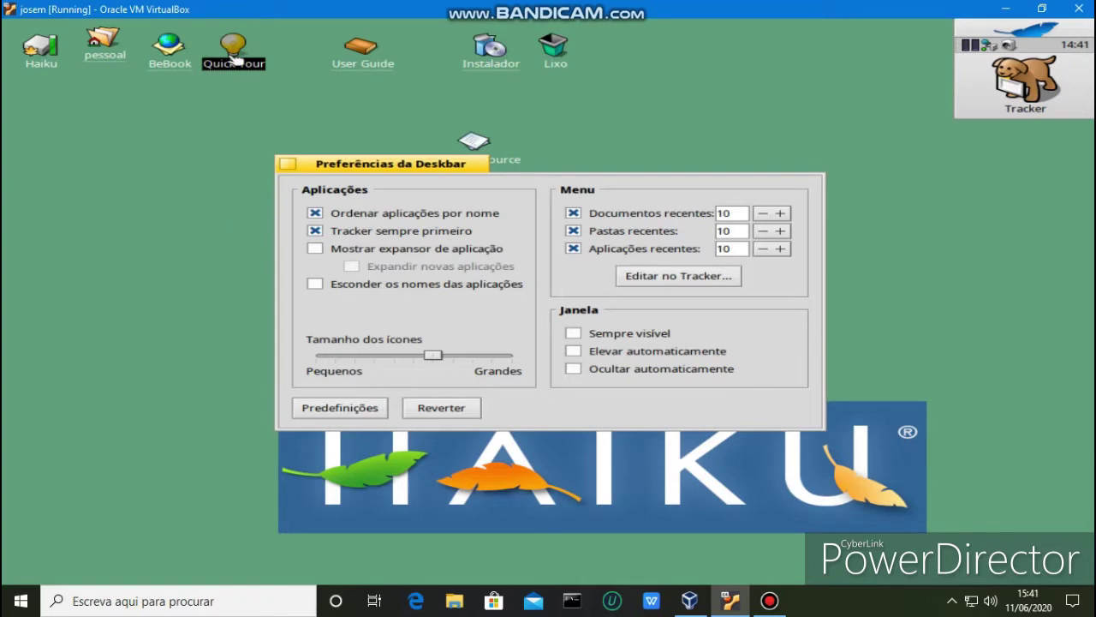
left_click(769, 600)
left_click(777, 582)
Enable the Deskbar's application expander with new applications expanded, keep application names shown, and close the preferences.
left_click(315, 248)
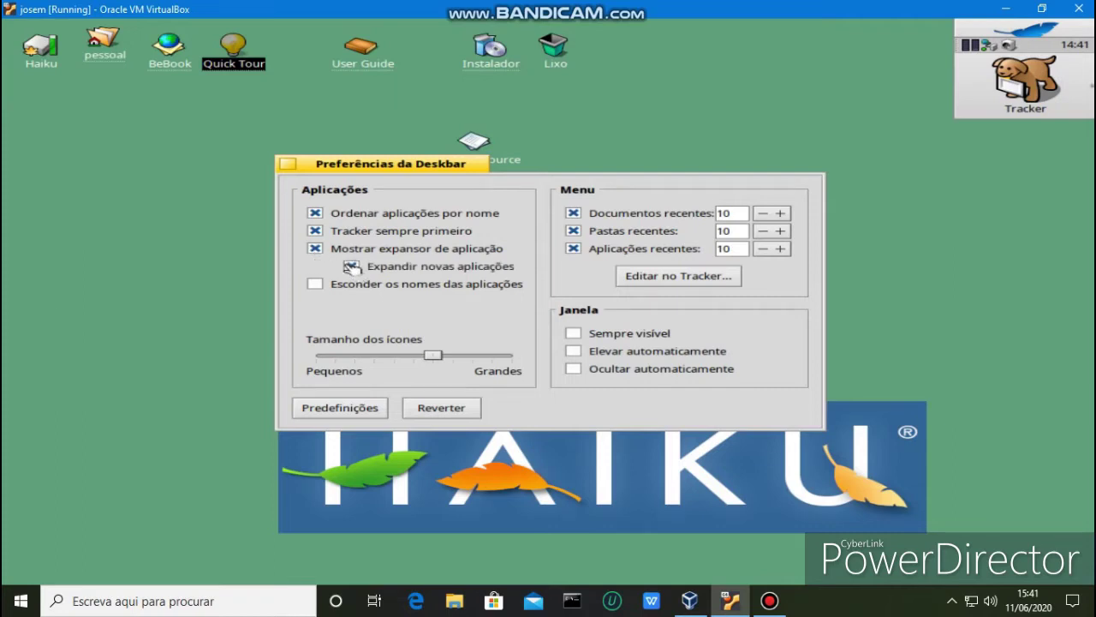
left_click(317, 283)
left_click(327, 287)
left_click(288, 163)
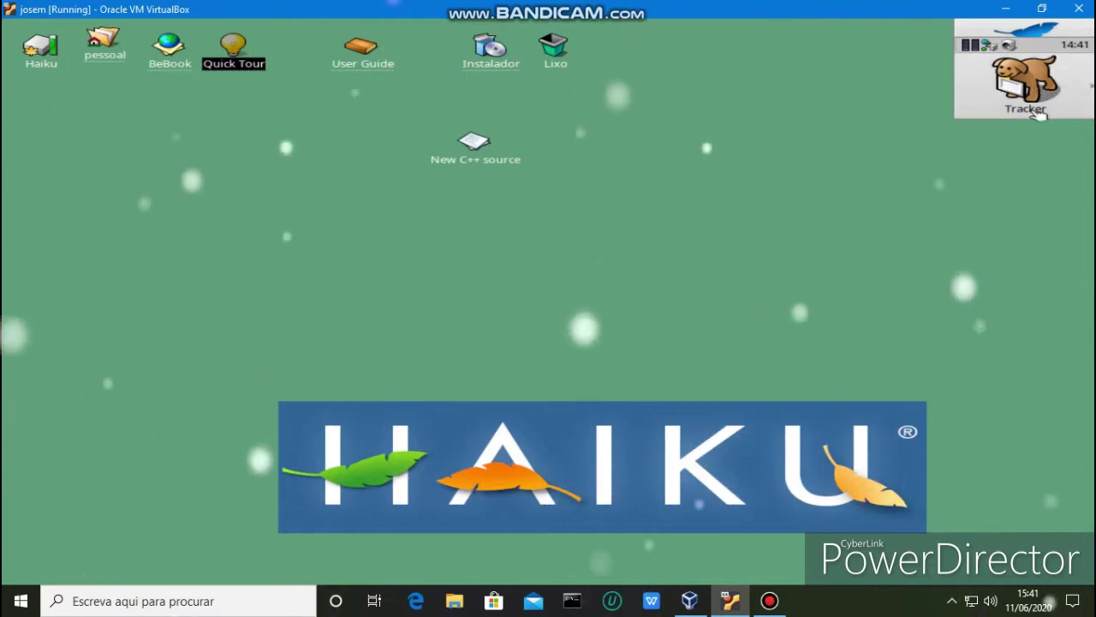
Open the Aparência preferences and move the window toward the middle of the desktop.
left_click(1026, 29)
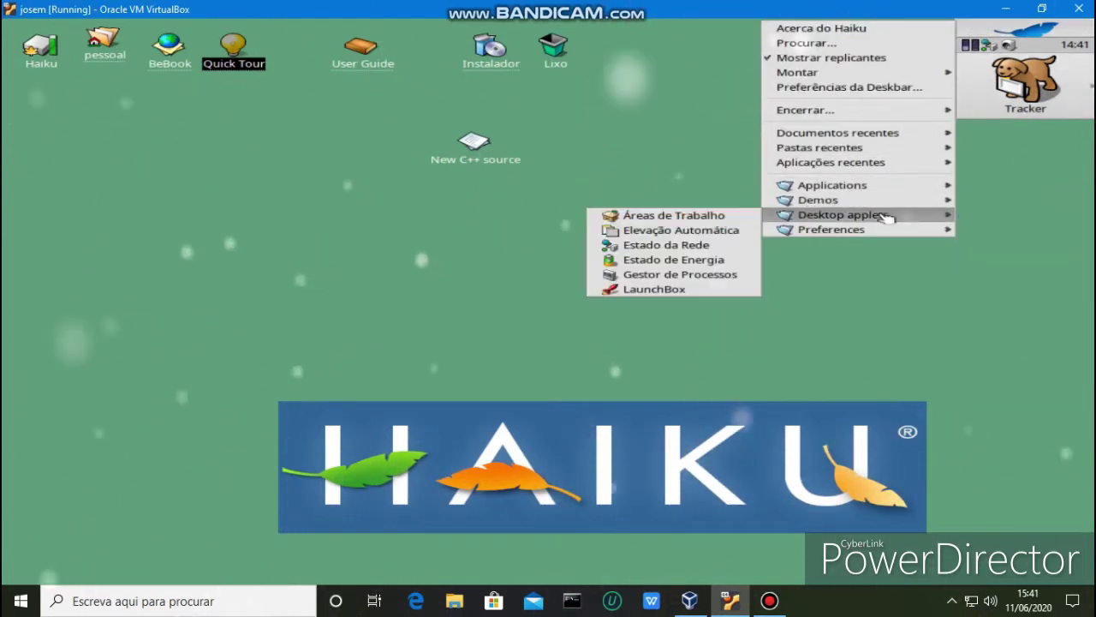
mouse_move(881, 231)
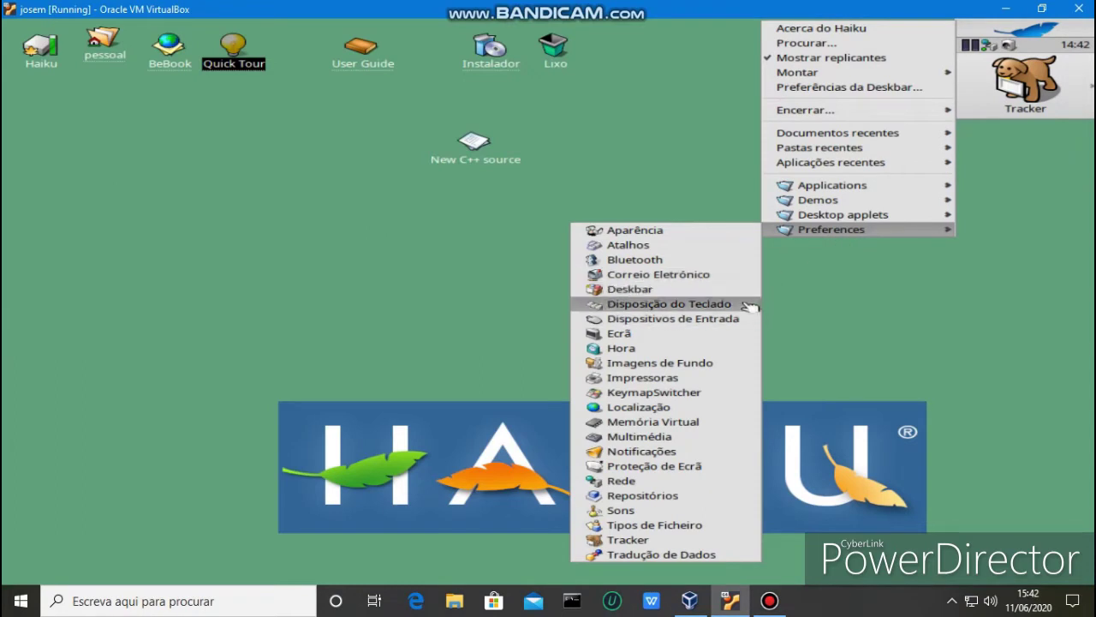
left_click(691, 231)
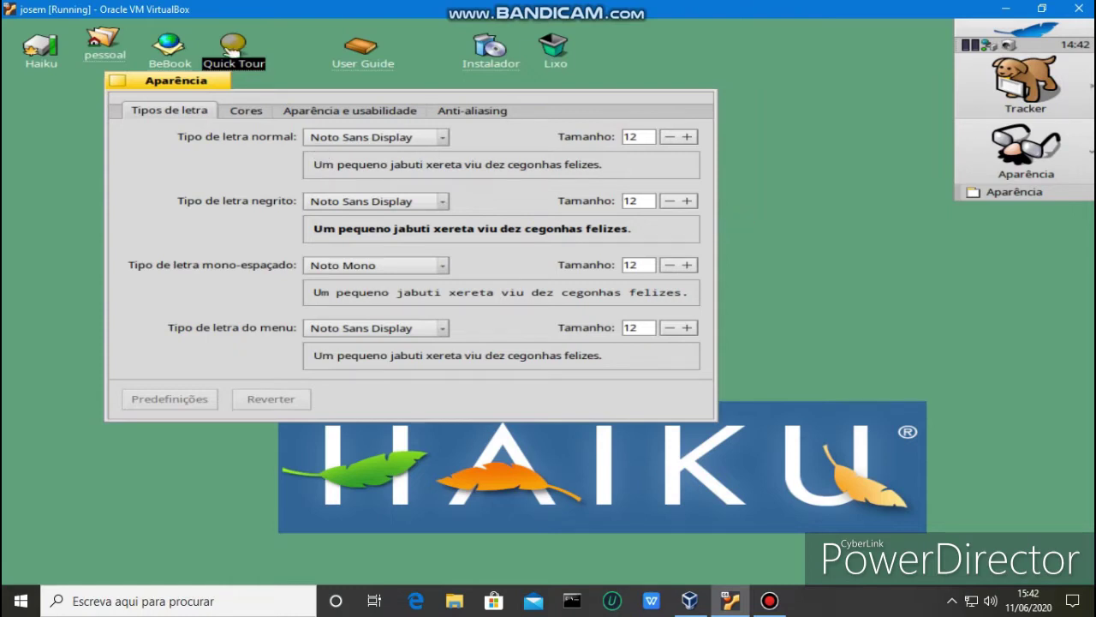
left_click_drag(202, 88, 333, 144)
Inspect the colours of Texto do documento and Limite do controlo, and show the Aparência e usabilidade settings.
left_click(381, 168)
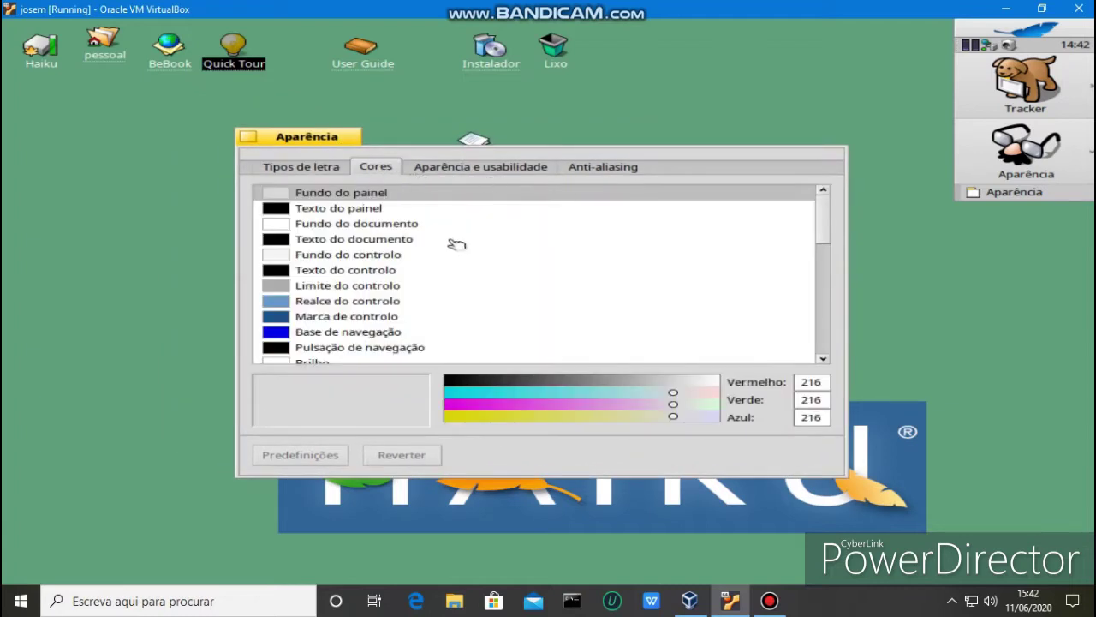
left_click(374, 244)
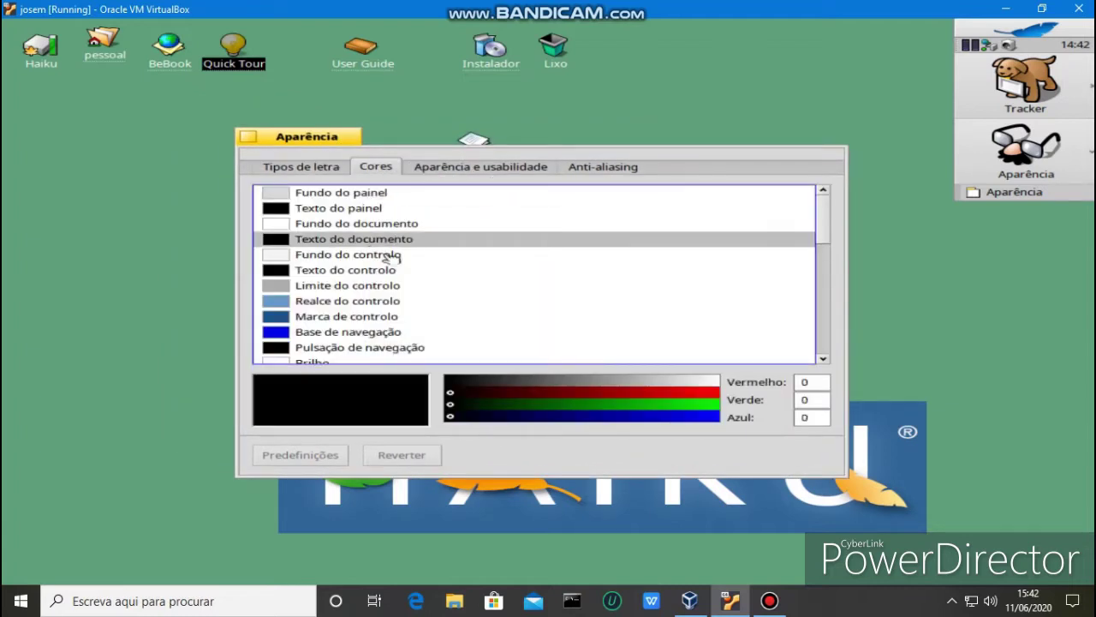
left_click(386, 285)
left_click(426, 168)
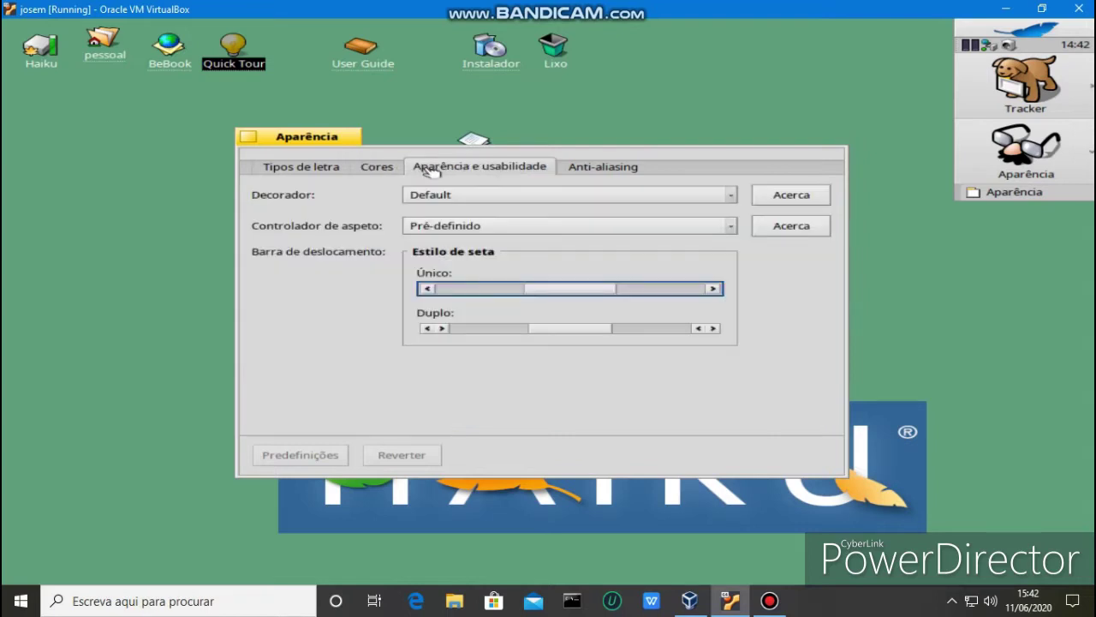
Set the window decorator to Be in the Aparência e usabilidade settings.
left_click(464, 195)
left_click(463, 197)
left_click(463, 197)
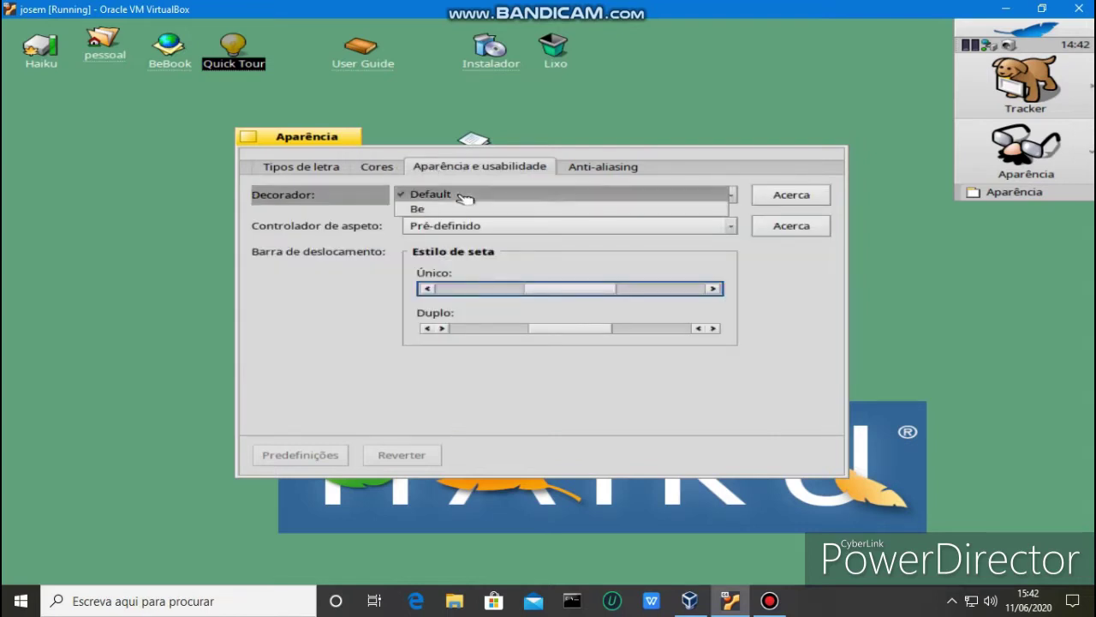
left_click(462, 210)
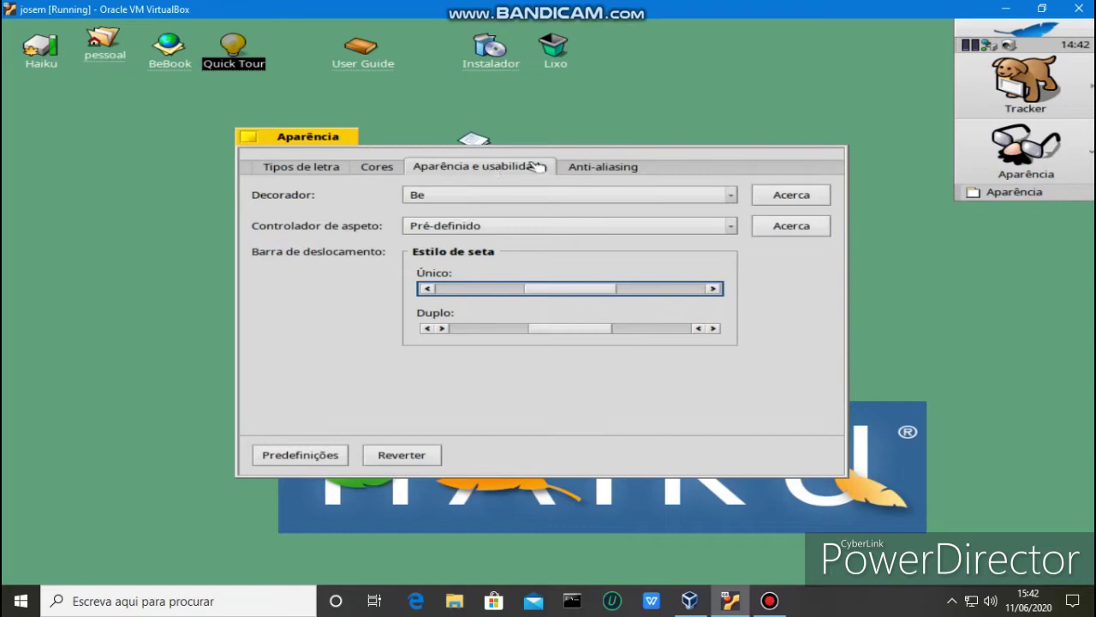
Raise the coloured-edge filter strength in the Anti-aliasing settings and close the Aparência preferences.
left_click(591, 167)
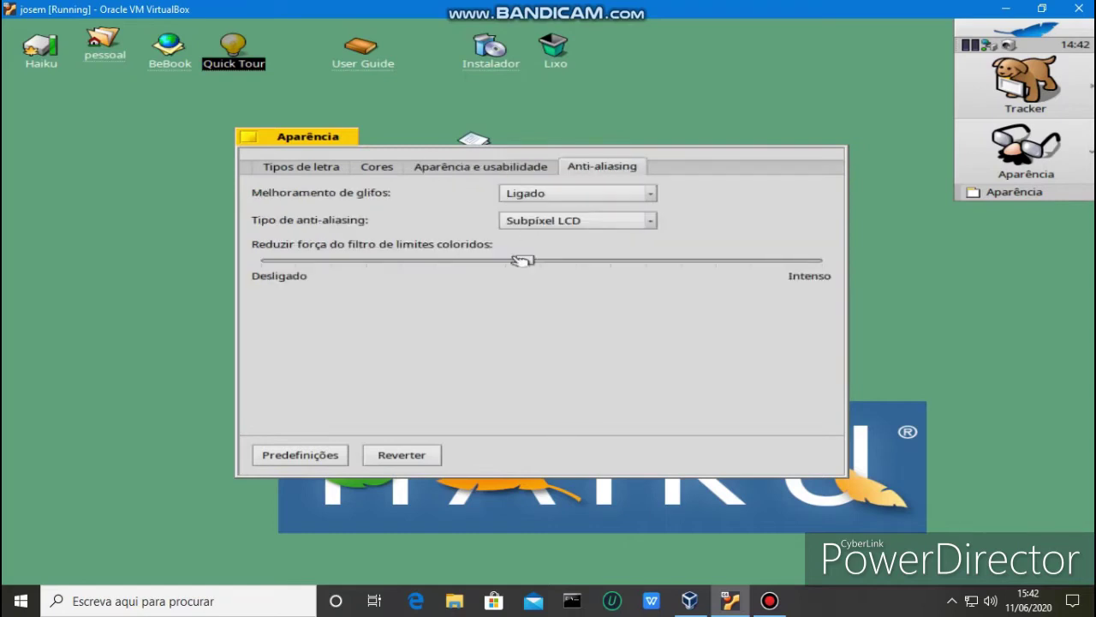
left_click_drag(527, 263, 589, 258)
left_click(248, 139)
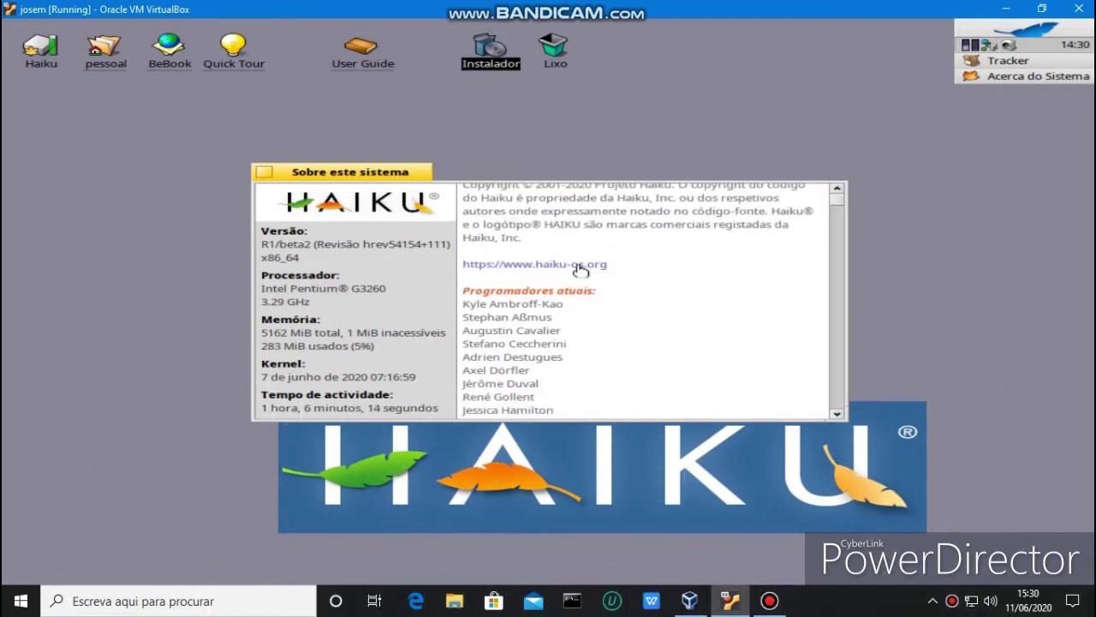
left_click(743, 179)
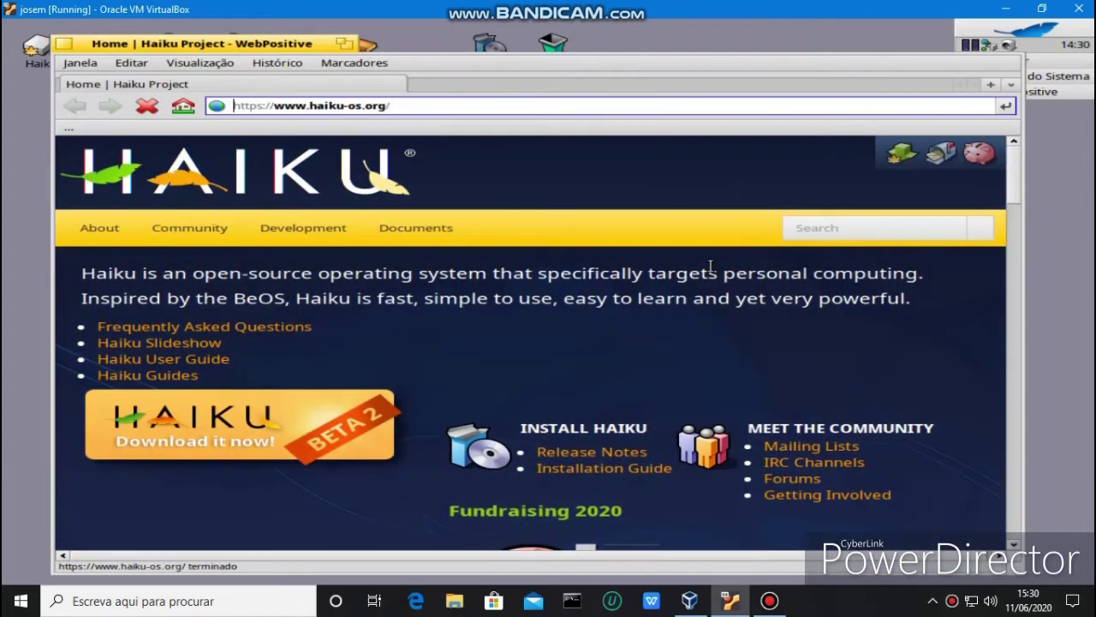
scroll(711, 266, "down", 5)
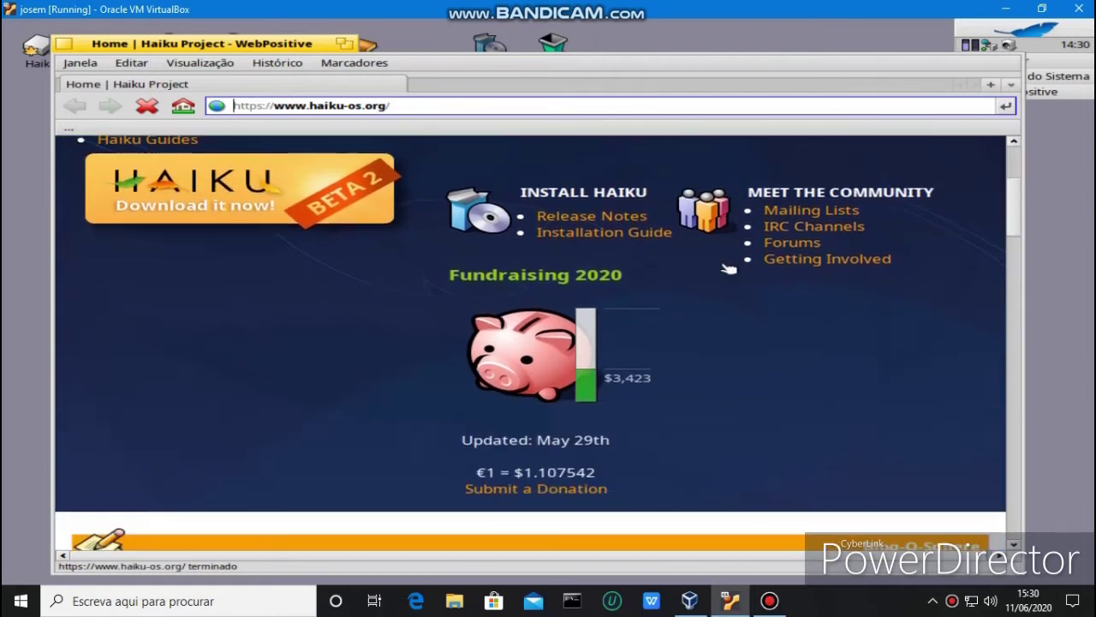
scroll(728, 268, "down", 4)
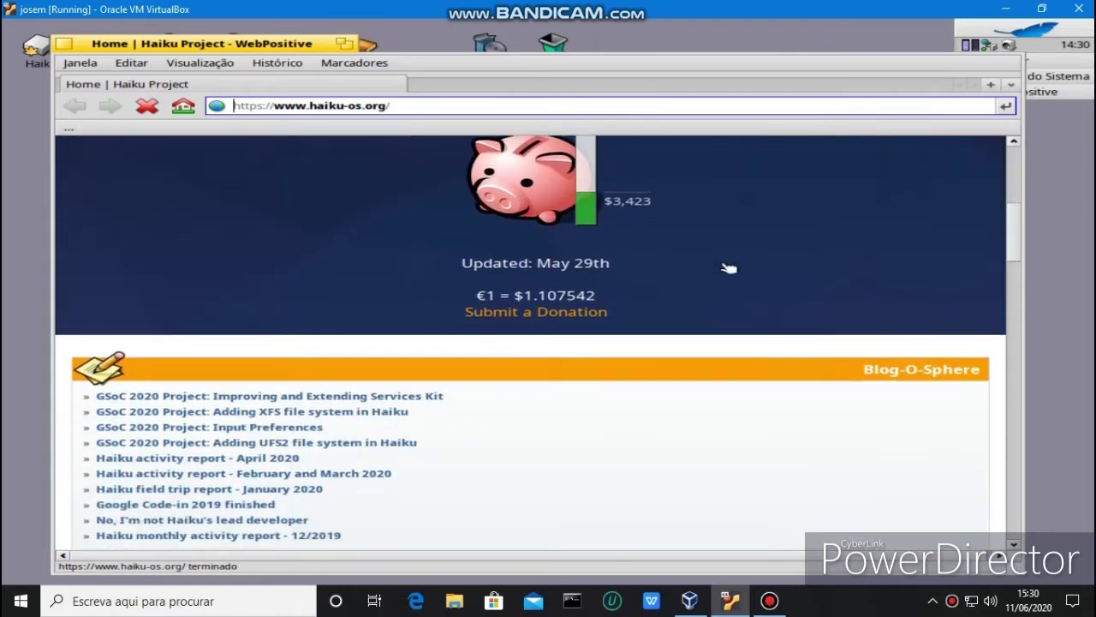
scroll(728, 268, "down", 3)
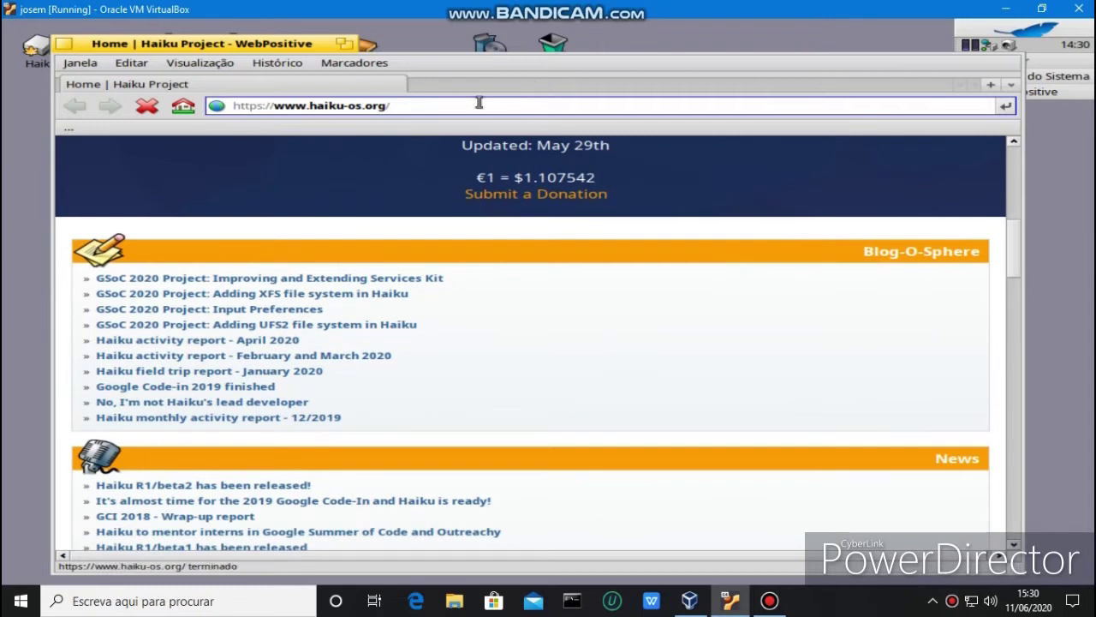
left_click(69, 44)
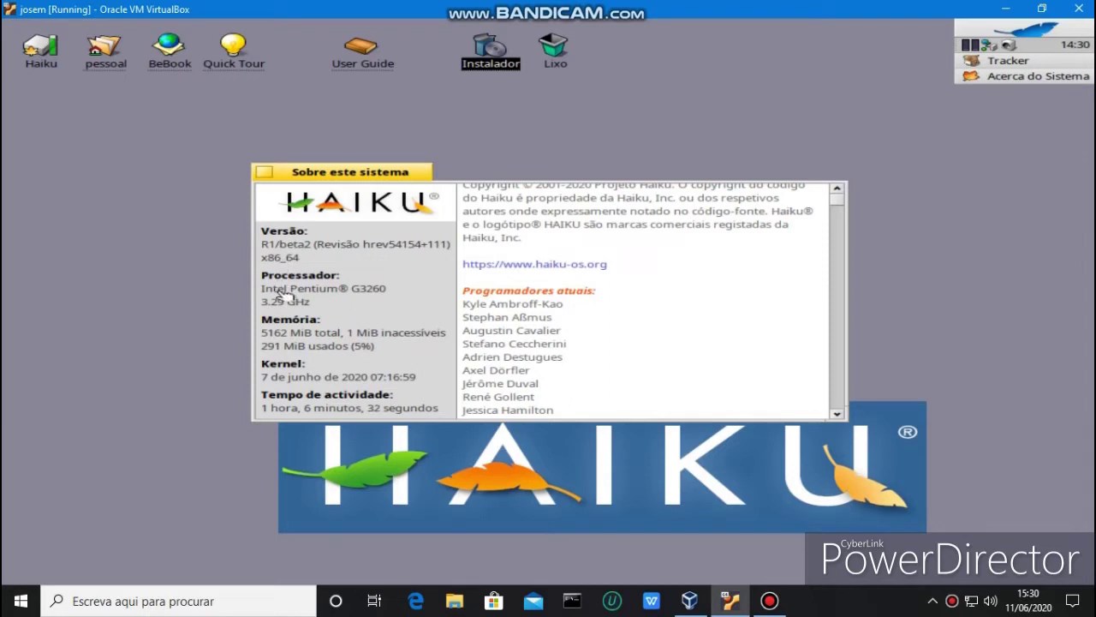
left_click(266, 172)
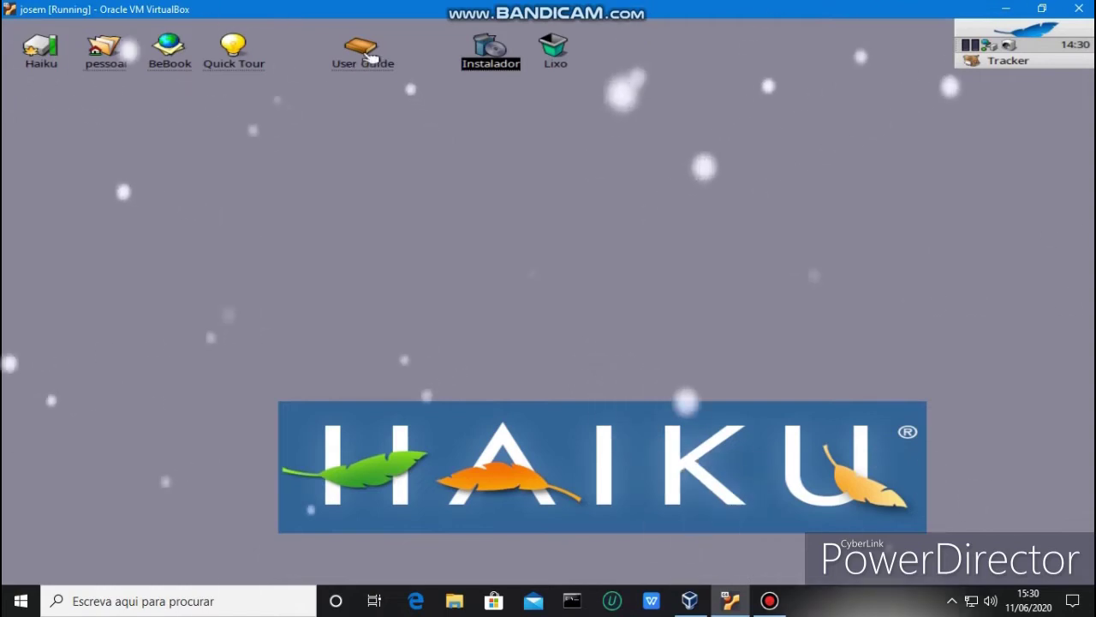
Open the User Guide from the desktop, look through its contents page, and close the browser.
key("Left")
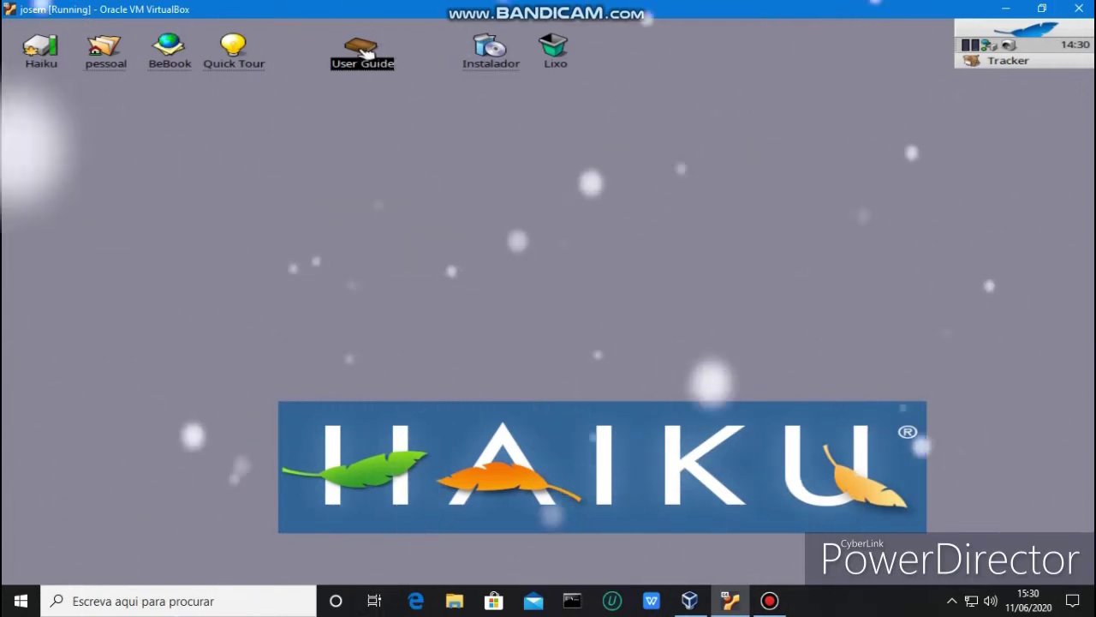
double_click(362, 51)
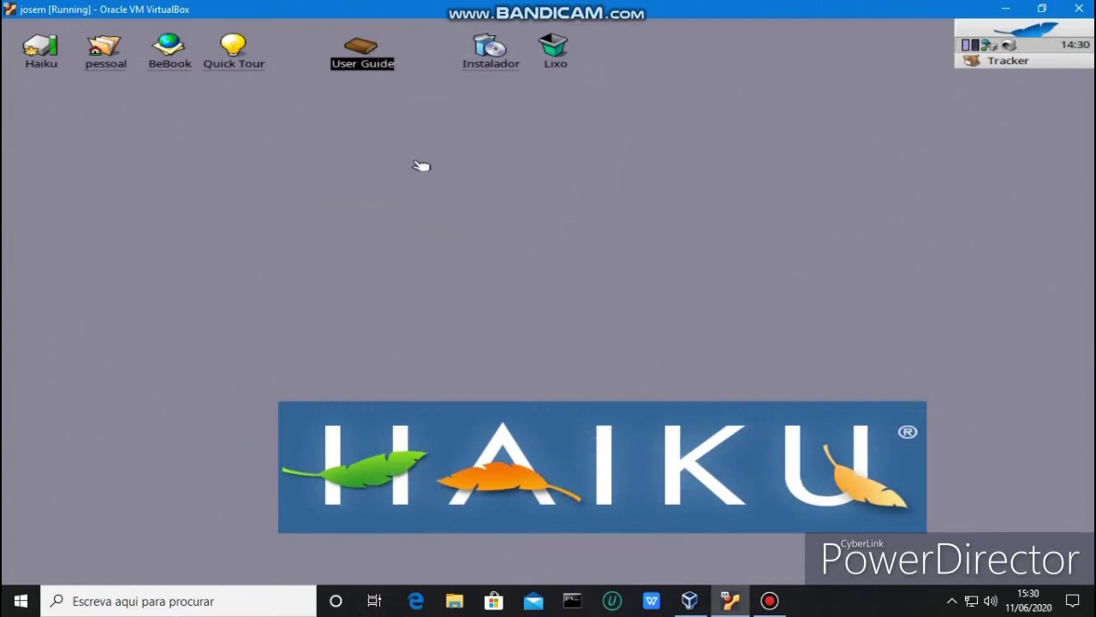
scroll(504, 252, "down", 10)
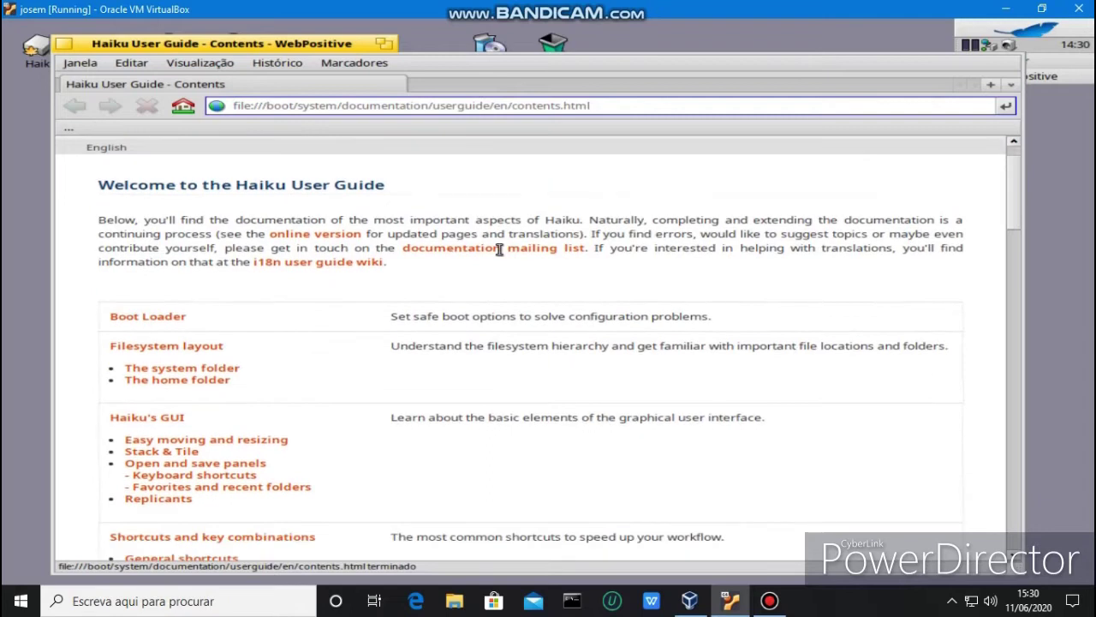
scroll(548, 254, "down", 14)
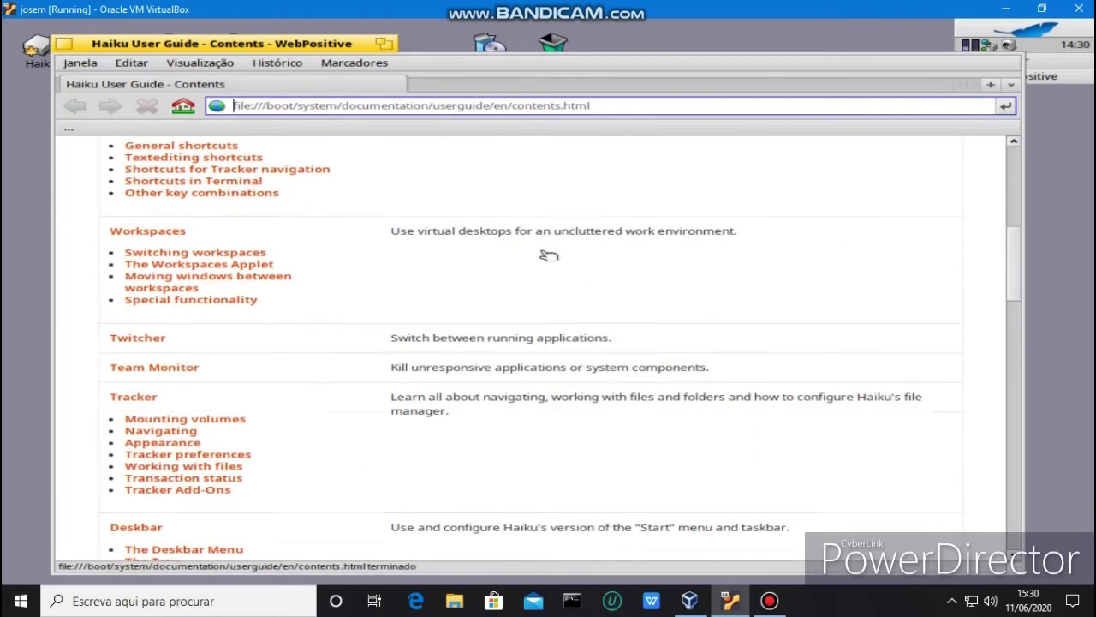
scroll(546, 255, "down", 3)
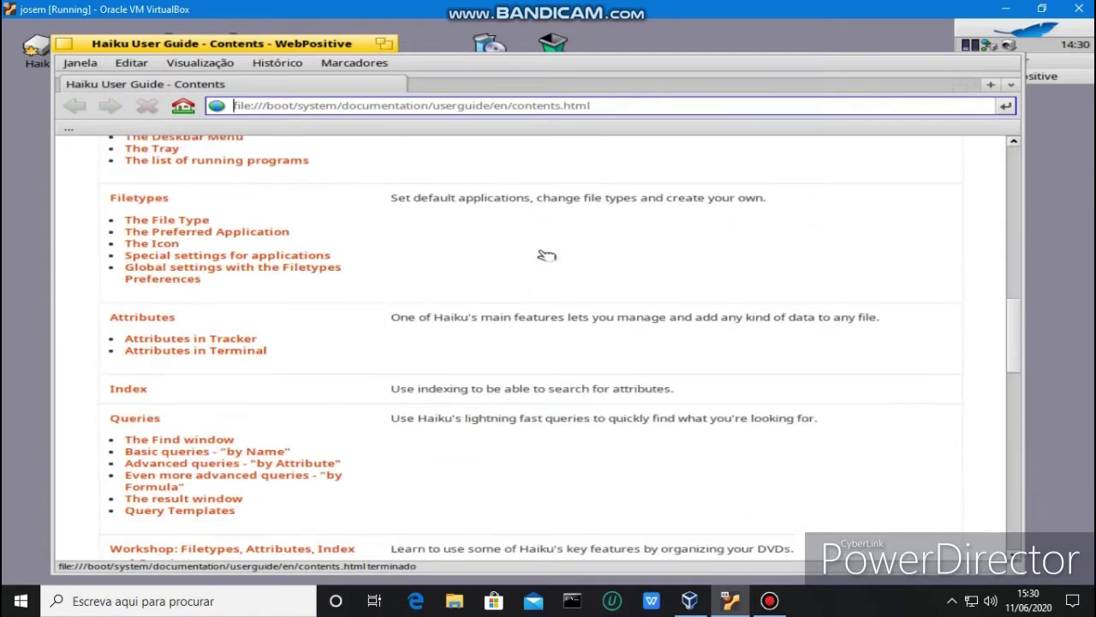
left_click(63, 43)
Open the package autoconf-2.69-8-x86_64.hpkg from the Haiku volume's _packages_ folder through the desktop's context menu.
right_click(257, 160)
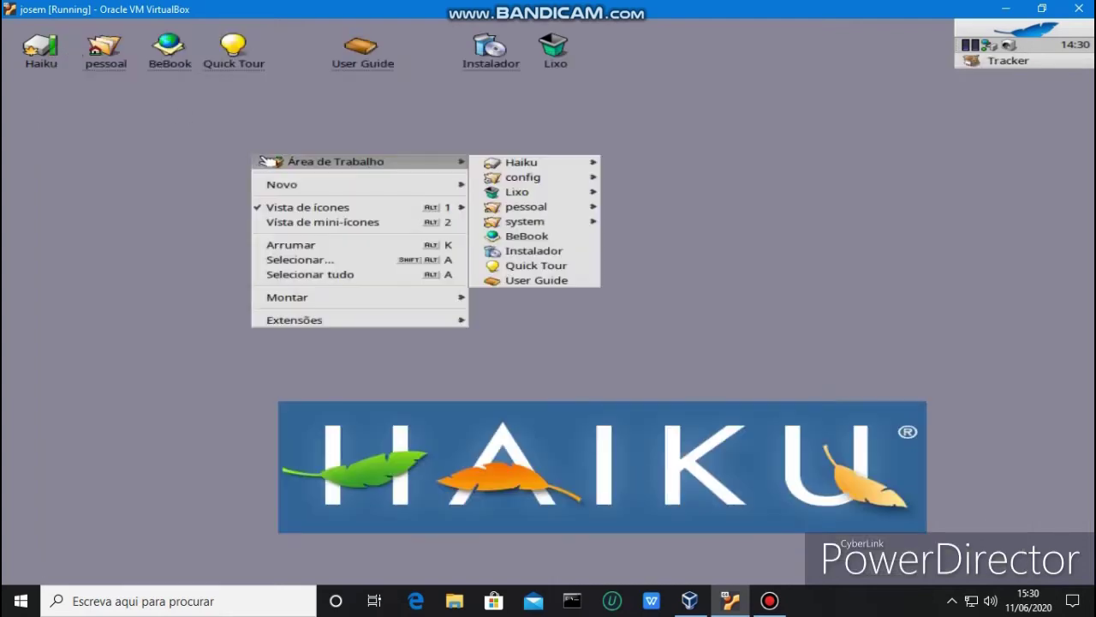
mouse_move(553, 167)
mouse_move(644, 167)
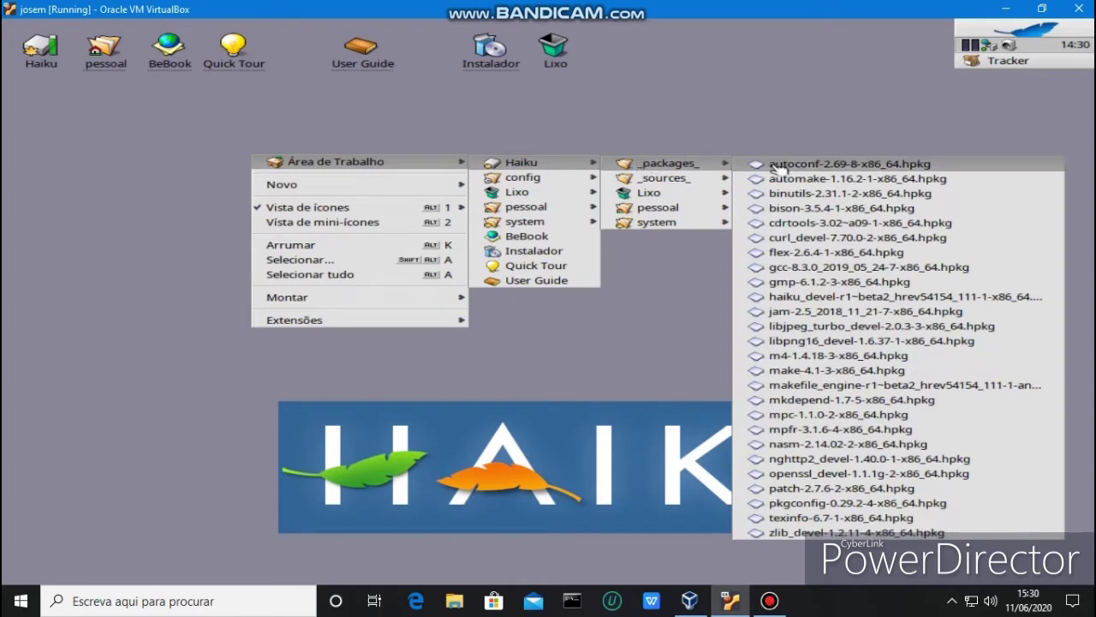
left_click(781, 166)
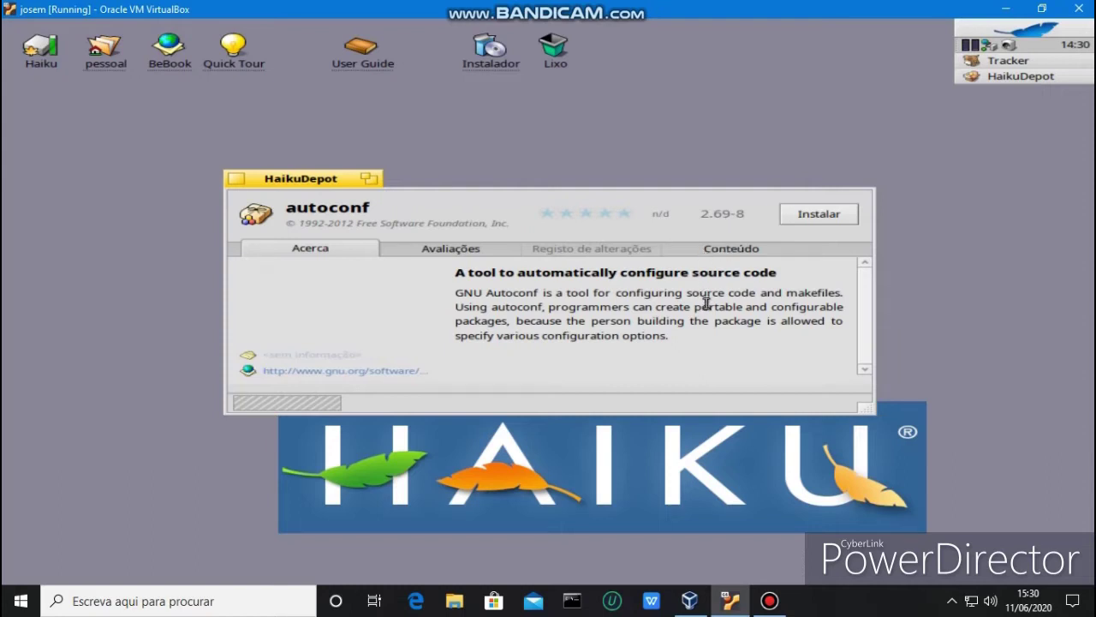
Install autoconf with its additional package changes and close HaikuDepot.
left_click(805, 222)
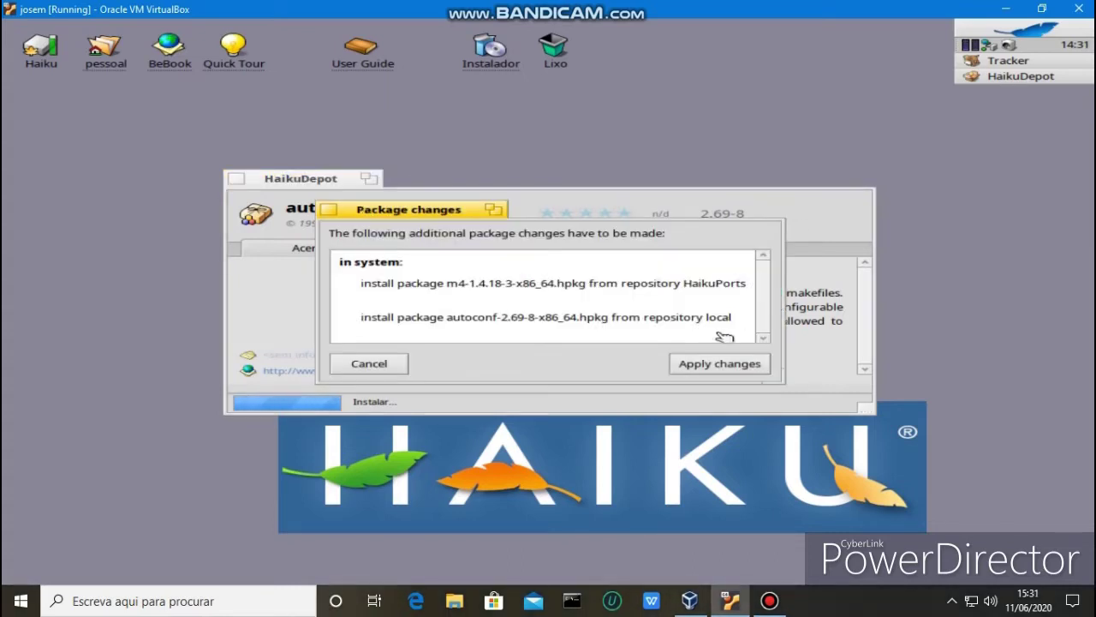
left_click(716, 361)
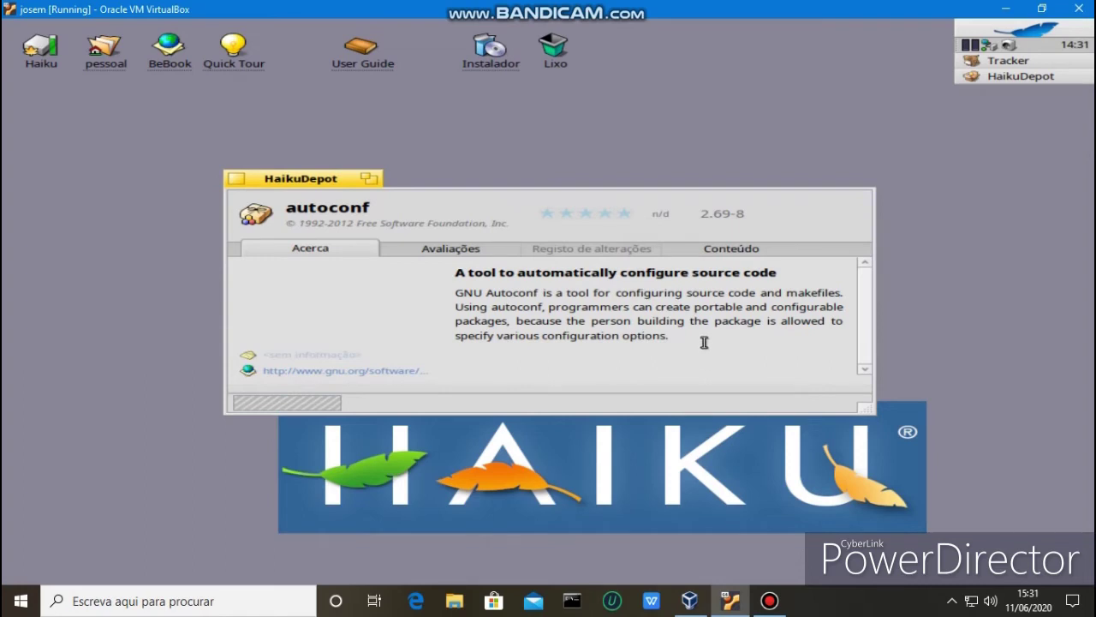
left_click(237, 179)
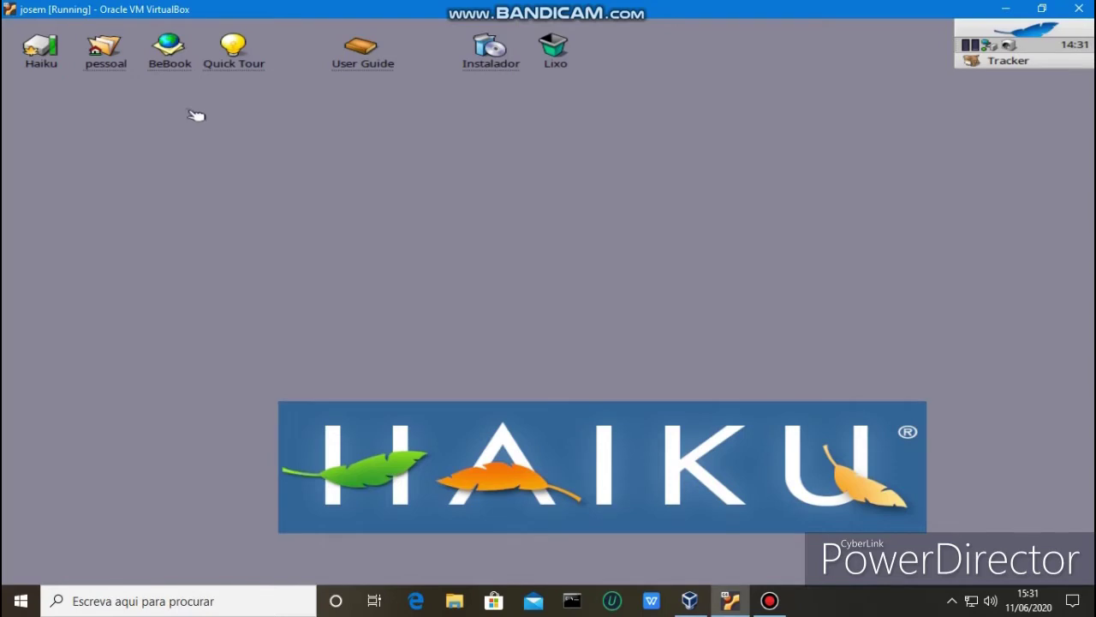
Open the BeBook from the desktop to view its index page, and close the browser.
left_click(169, 51)
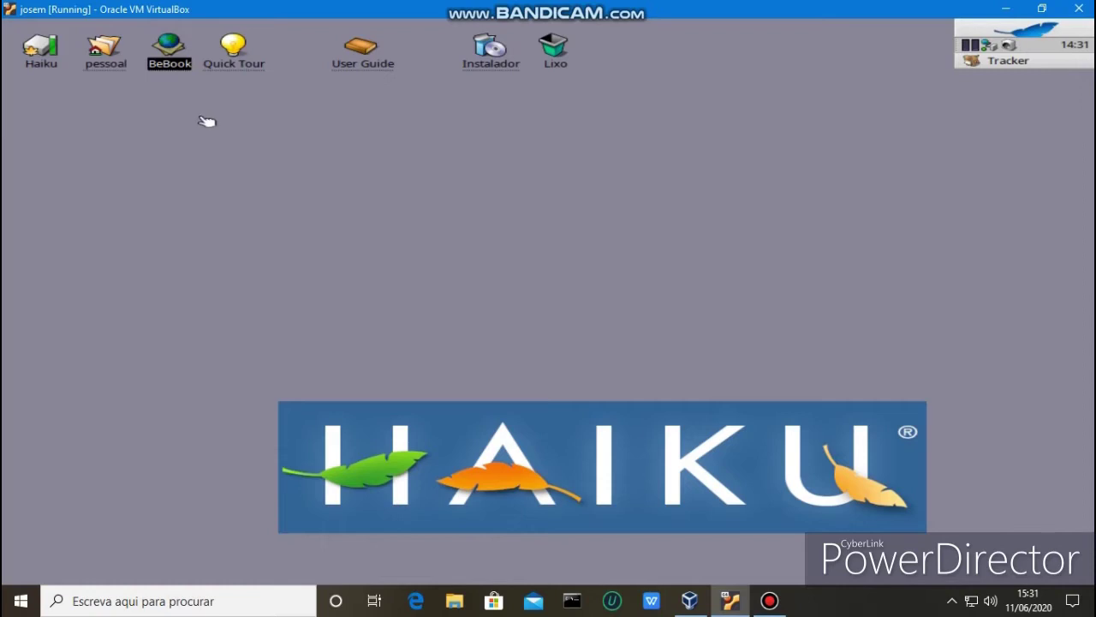
double_click(168, 53)
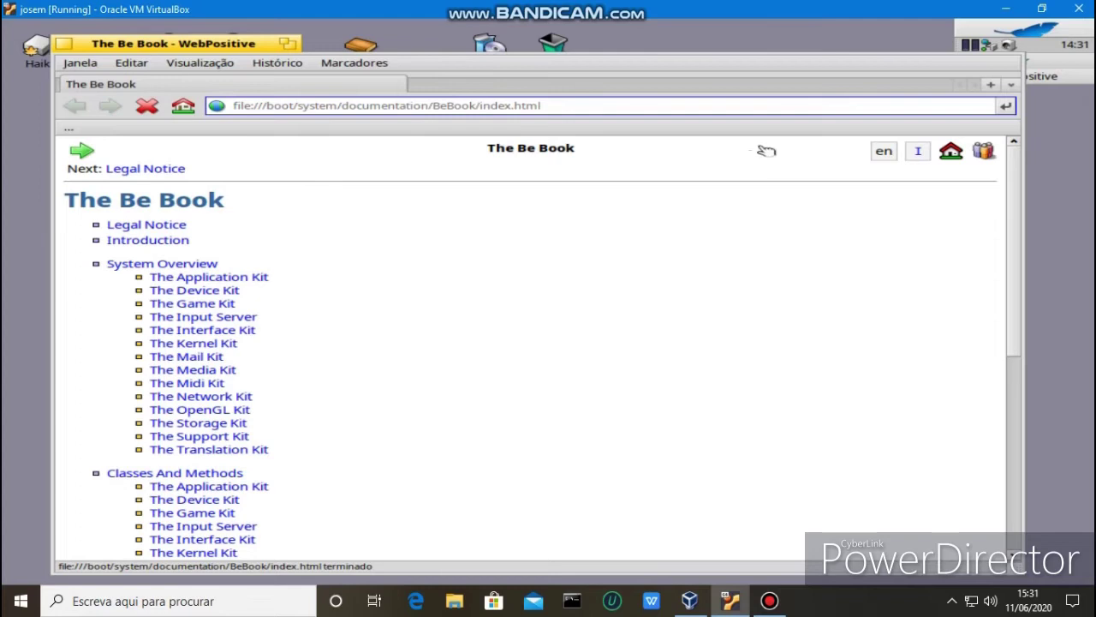
left_click(64, 45)
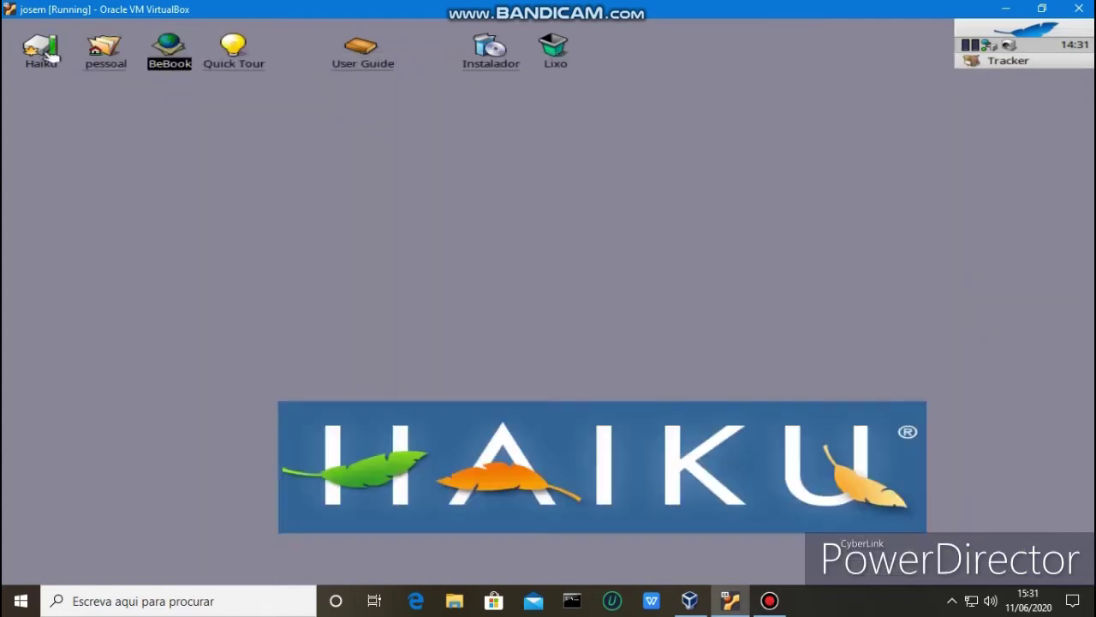
Open the Haiku volume, close its window, and shift the desktop's pessoal icon slightly upward.
left_click(51, 56)
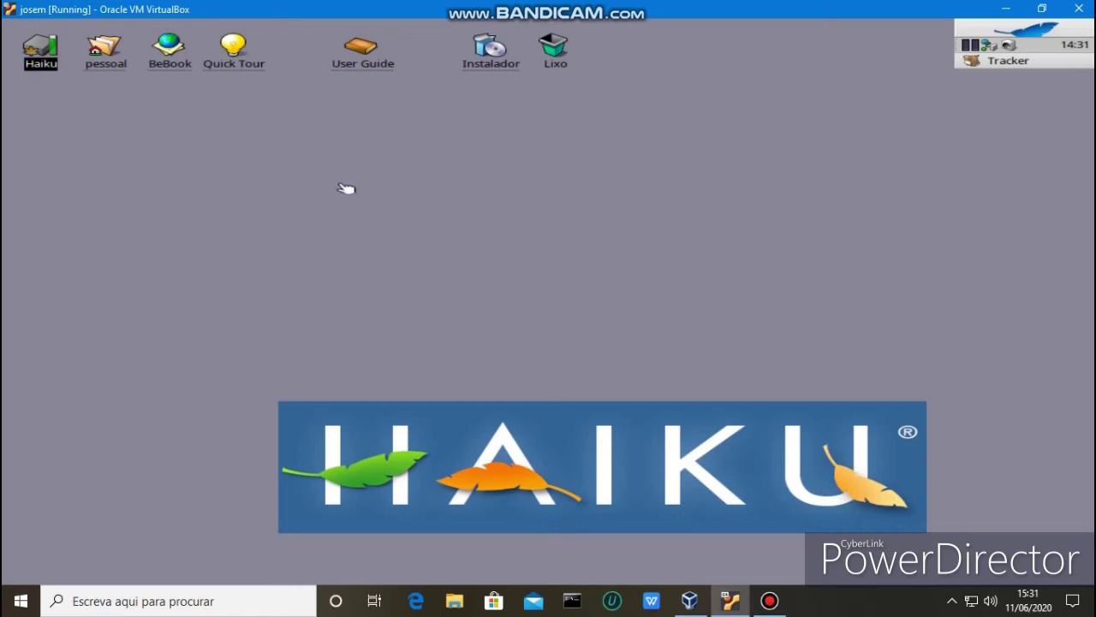
double_click(50, 53)
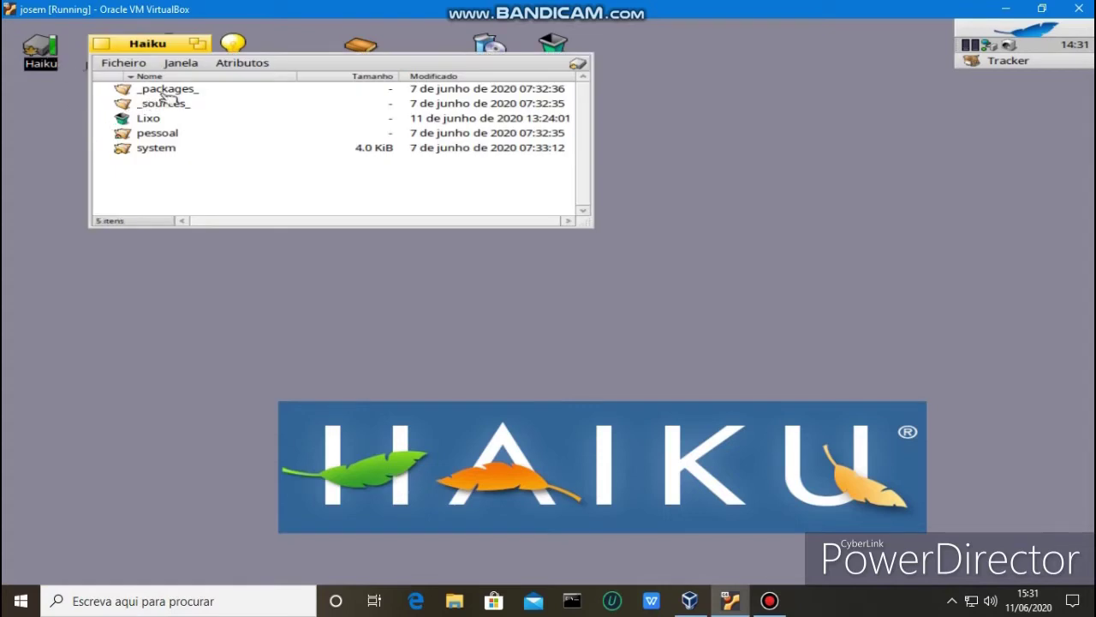
left_click_drag(168, 134, 105, 35)
left_click(101, 43)
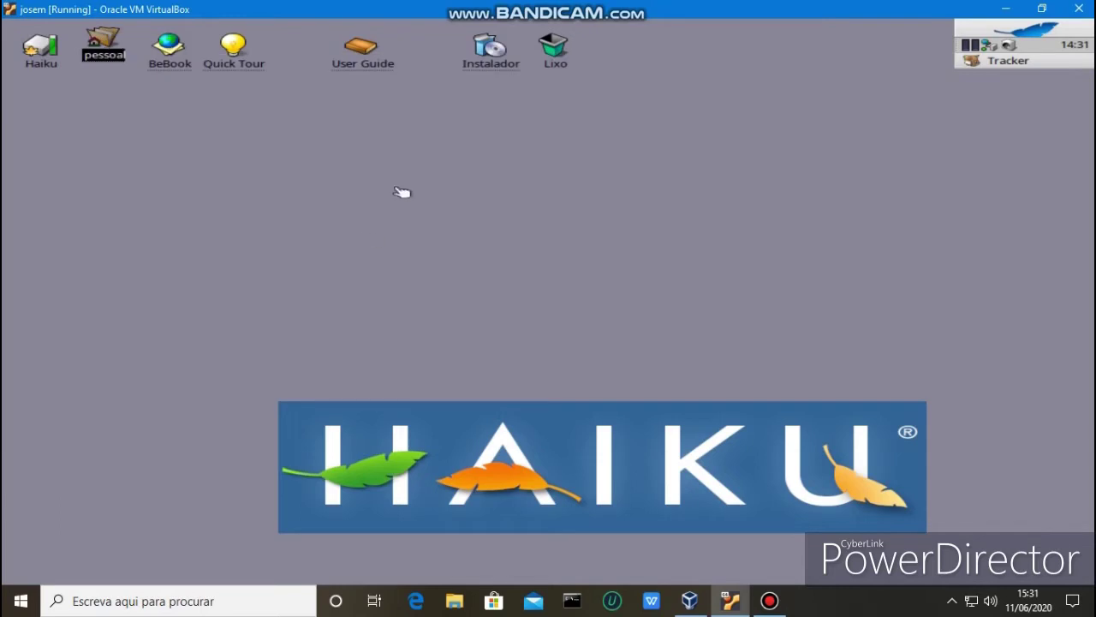
Browse the nested folders in the desktop's context menu, open the Haiku volume from there, and move its window toward the middle.
right_click(399, 145)
mouse_move(636, 167)
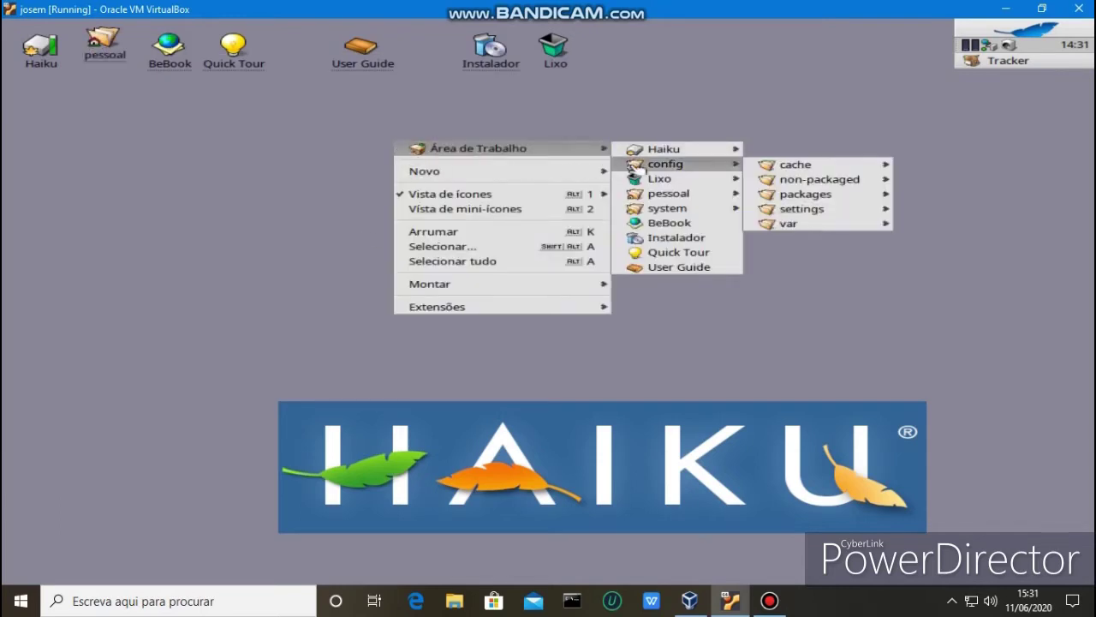
mouse_move(801, 168)
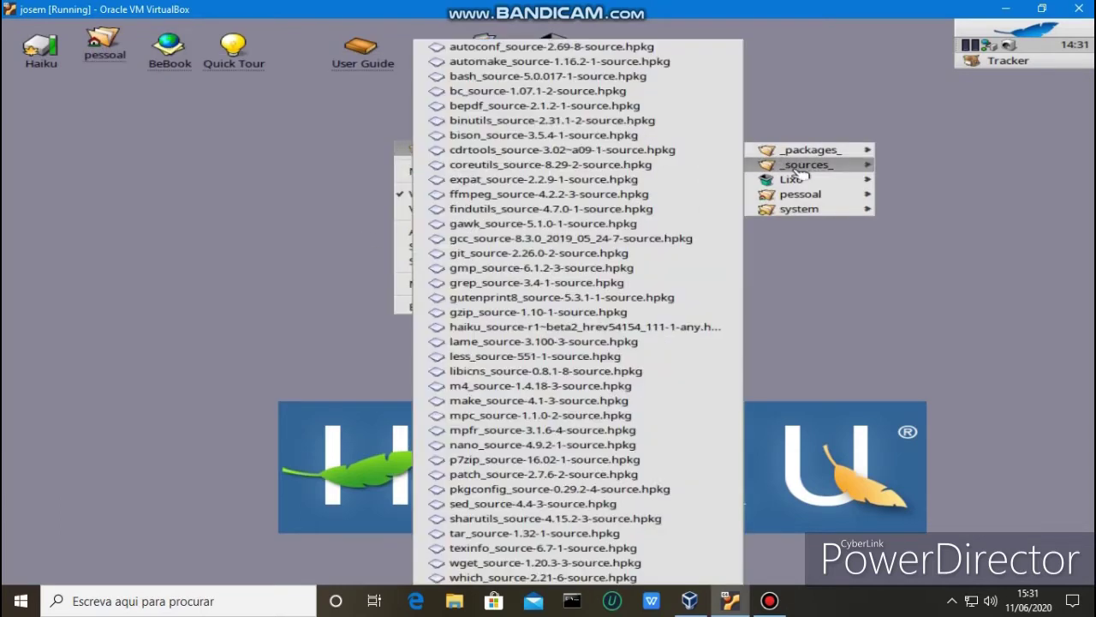
mouse_move(810, 196)
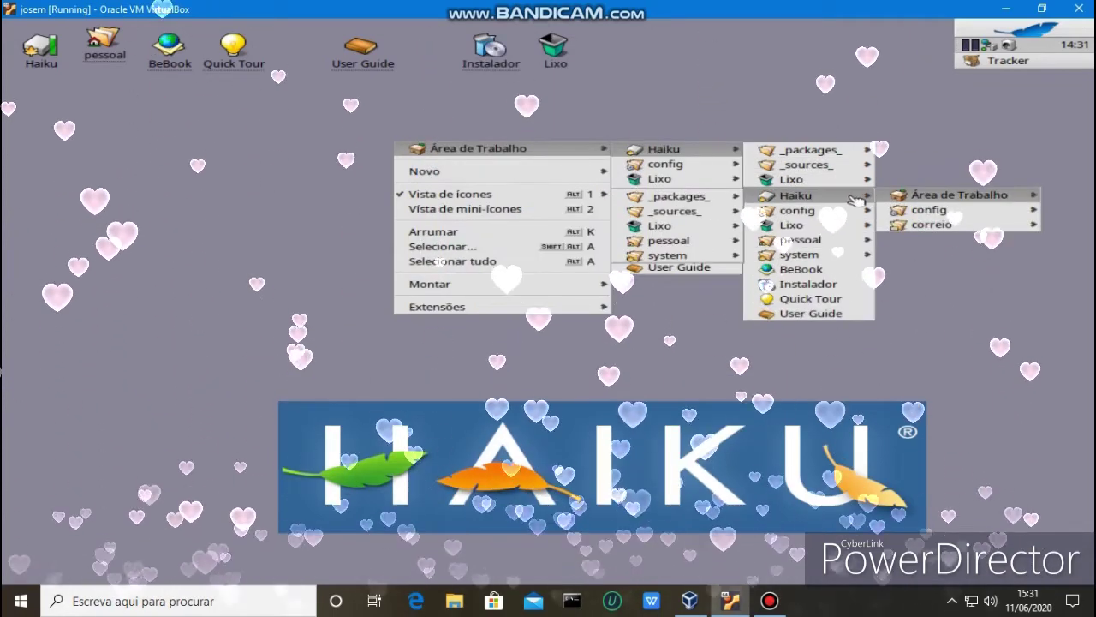
left_click(855, 198)
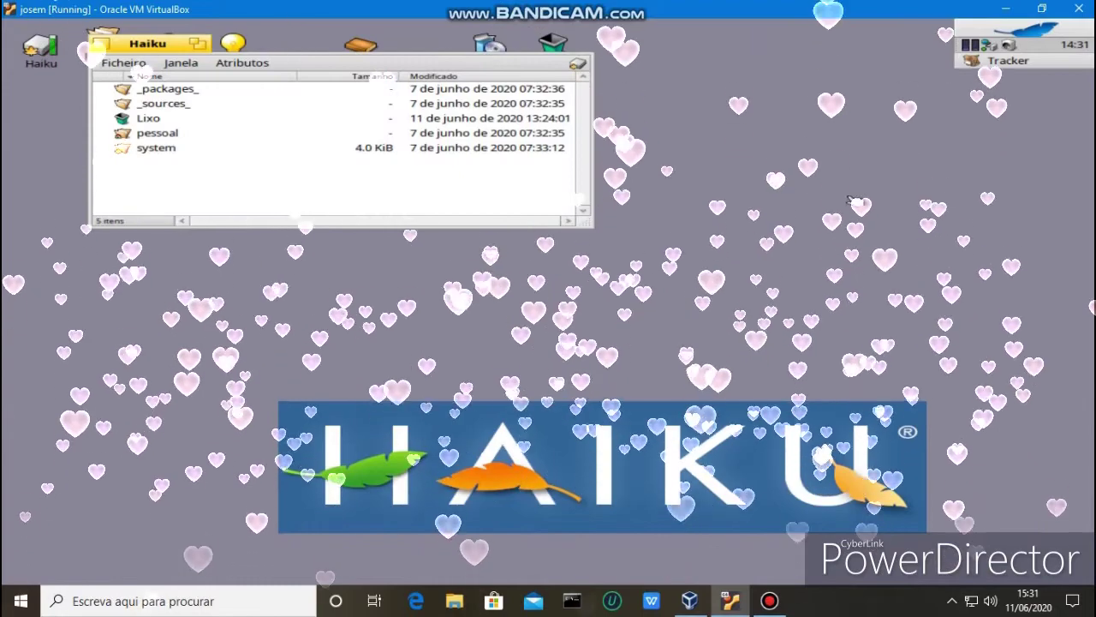
left_click_drag(181, 47, 412, 159)
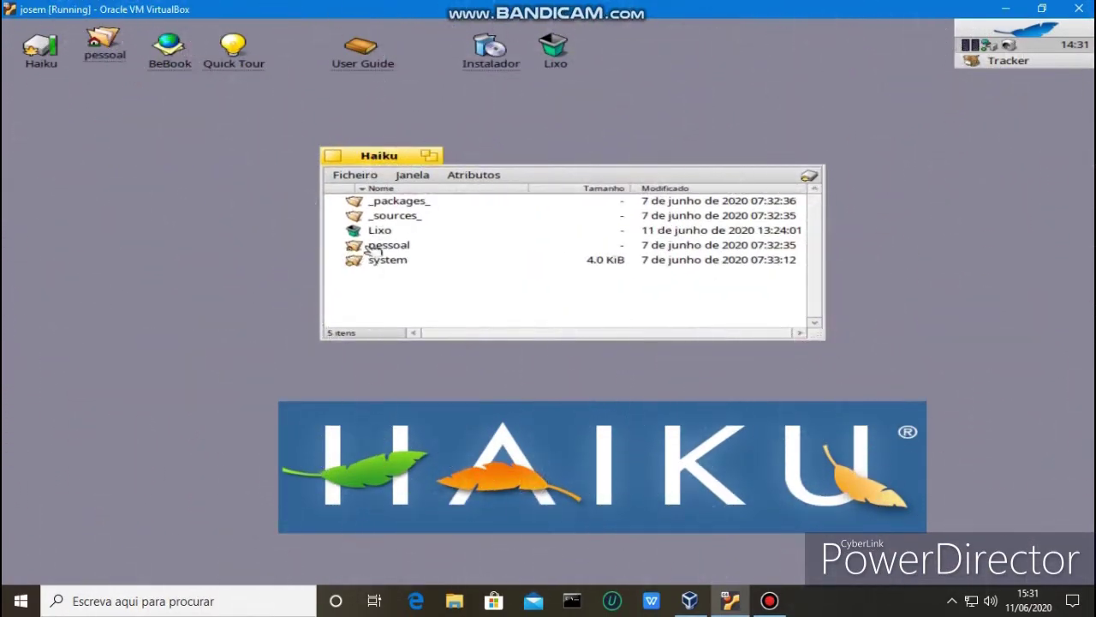
Open the pessoal folder from the Haiku volume to view its contents, and close the folder's window.
double_click(374, 249)
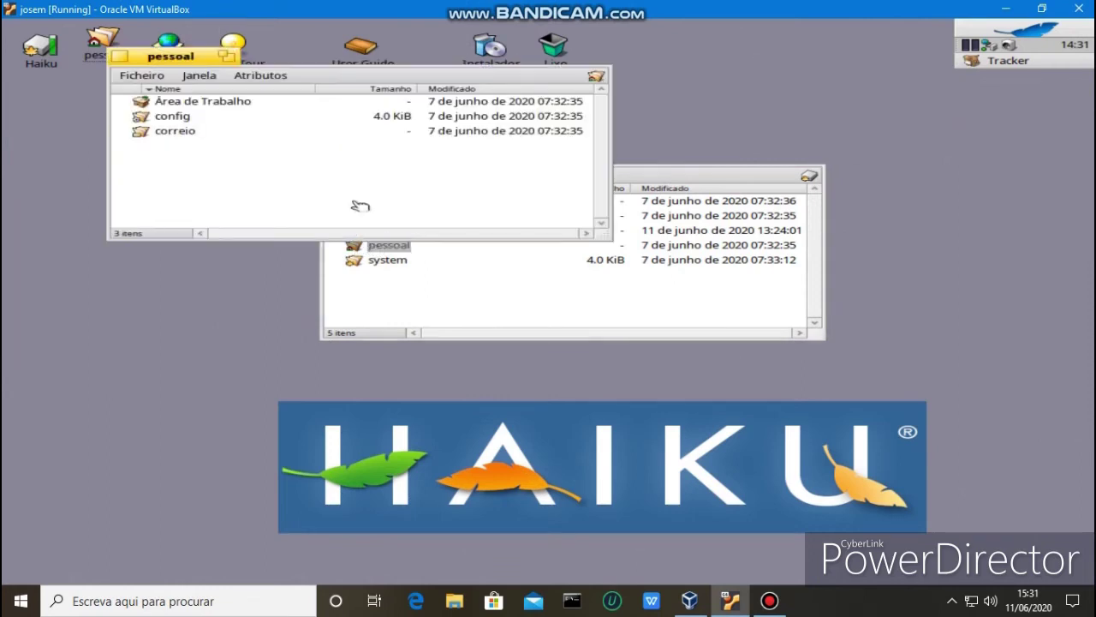
left_click(119, 56)
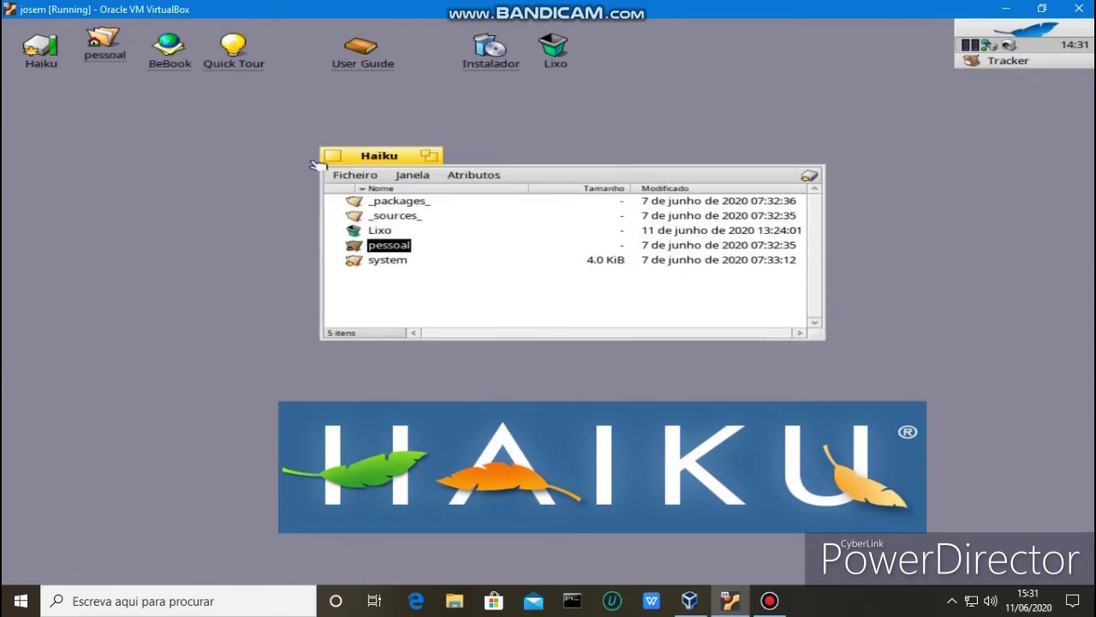
left_click_drag(331, 160, 331, 159)
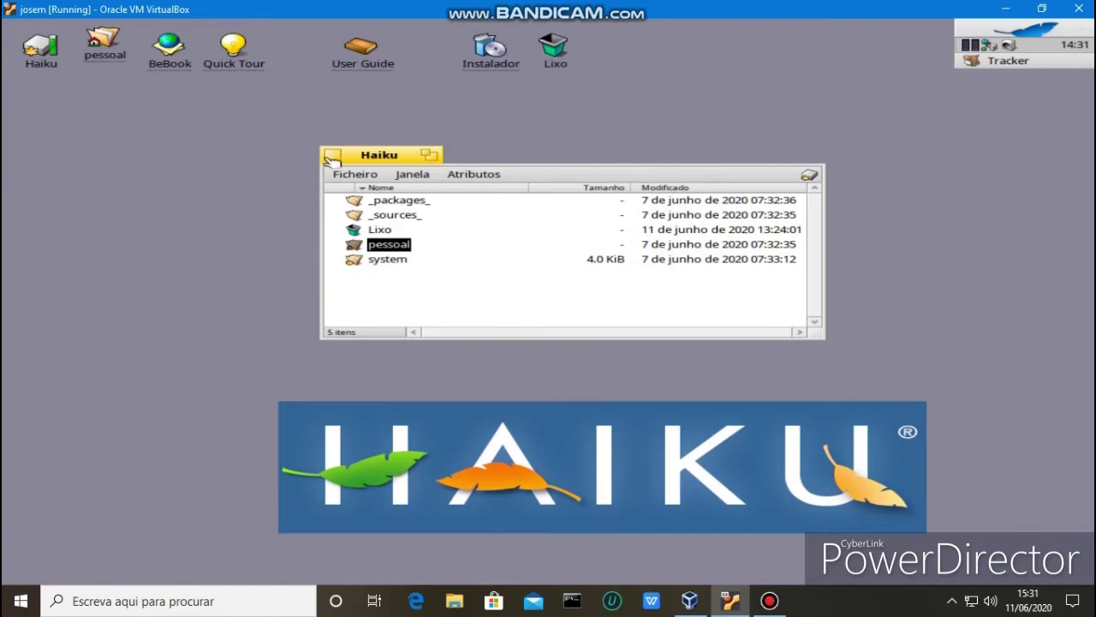
Close the Haiku volume's window, and switch the desktop to mini-icon view and back to icon view.
left_click(332, 157)
right_click(429, 128)
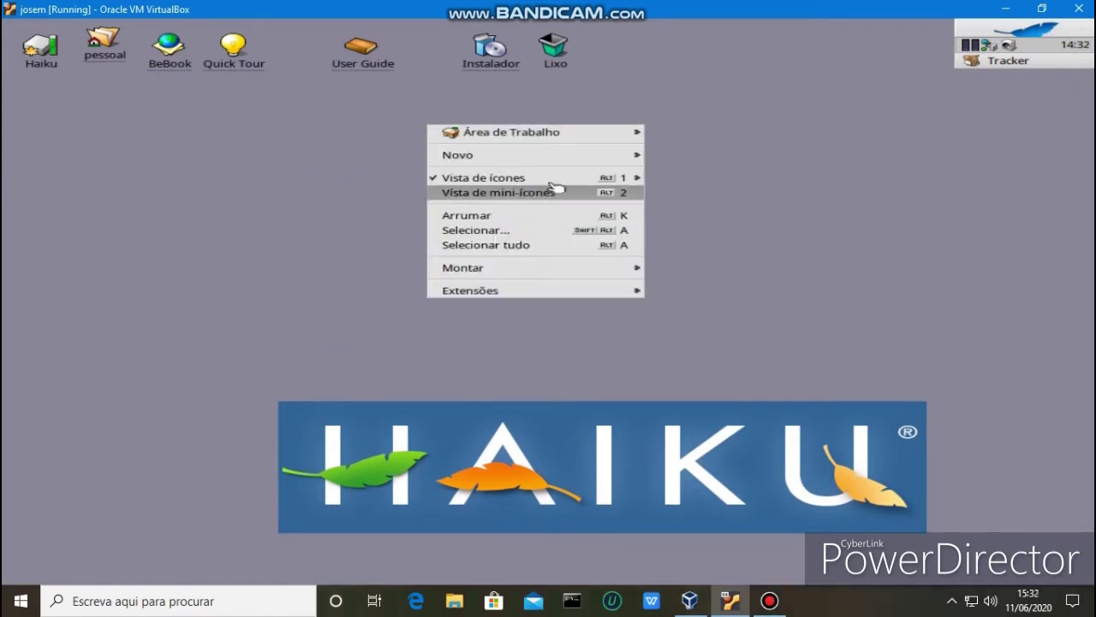
mouse_move(589, 169)
left_click(591, 191)
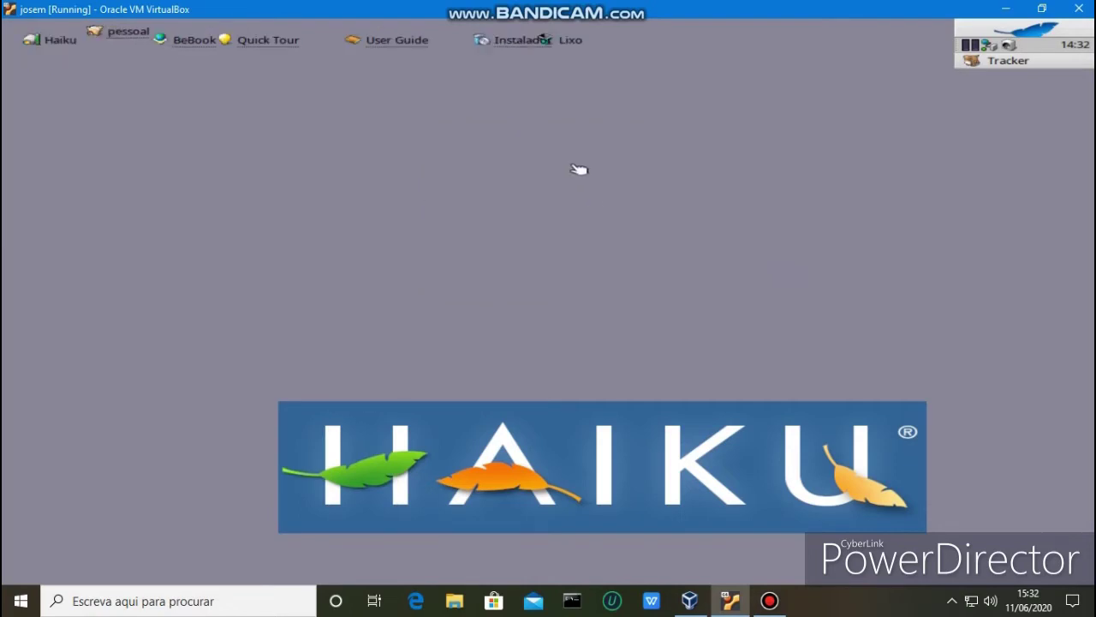
right_click(572, 165)
left_click(594, 217)
Open the desktop's name-based selection dialog and run the selection with an empty expression.
right_click(572, 194)
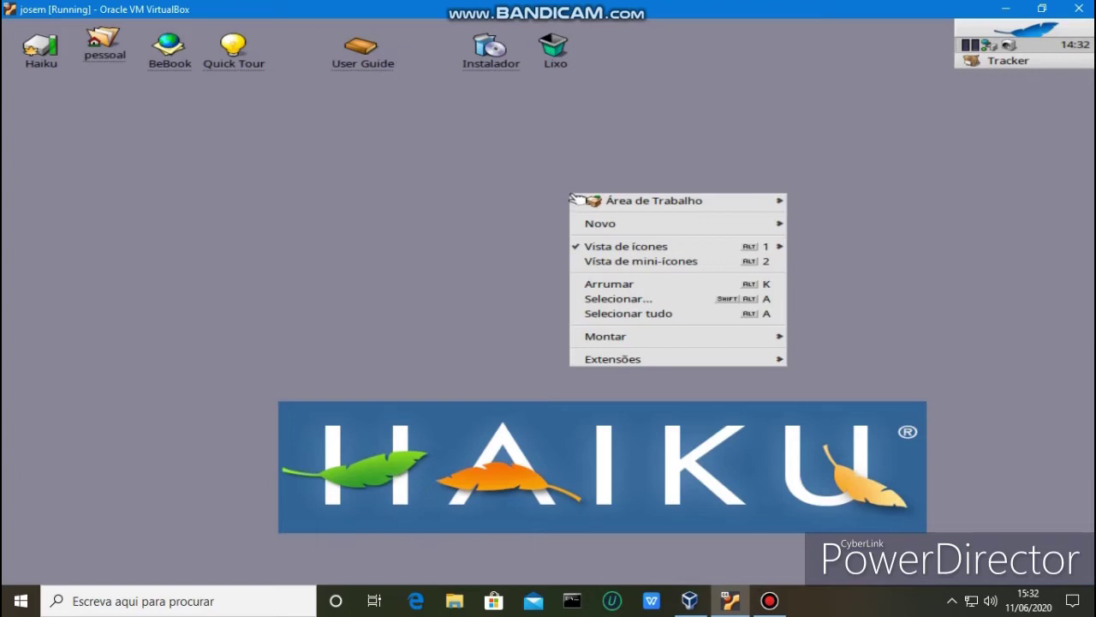
left_click(615, 299)
left_click(863, 360)
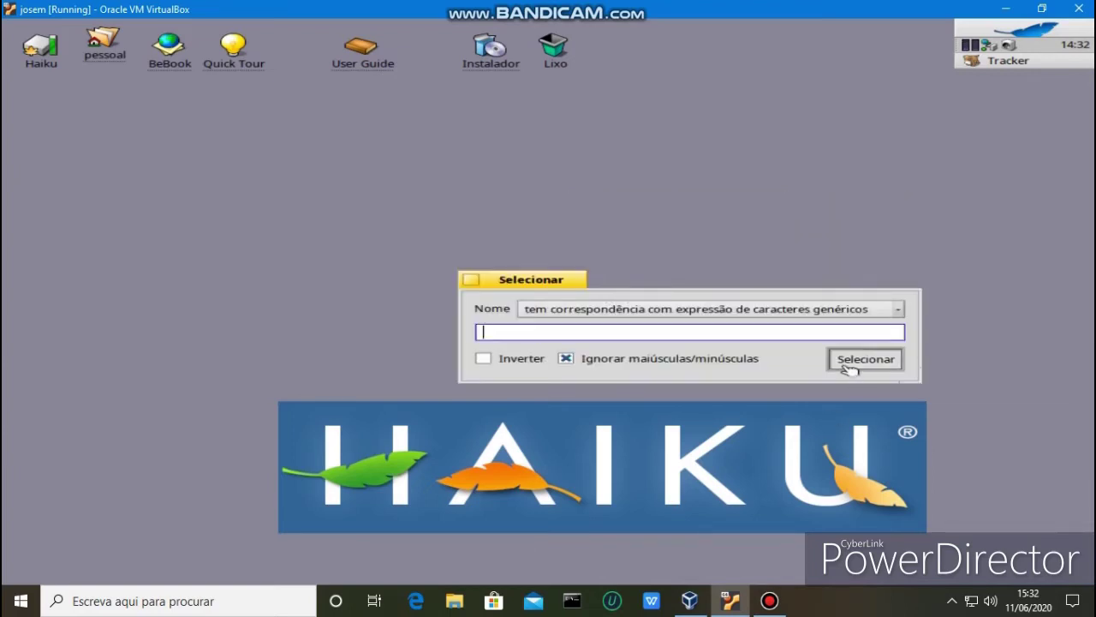
Open TextSearch for the desktop, shift its window toward the middle, and toggle the option to follow symbolic links.
right_click(601, 206)
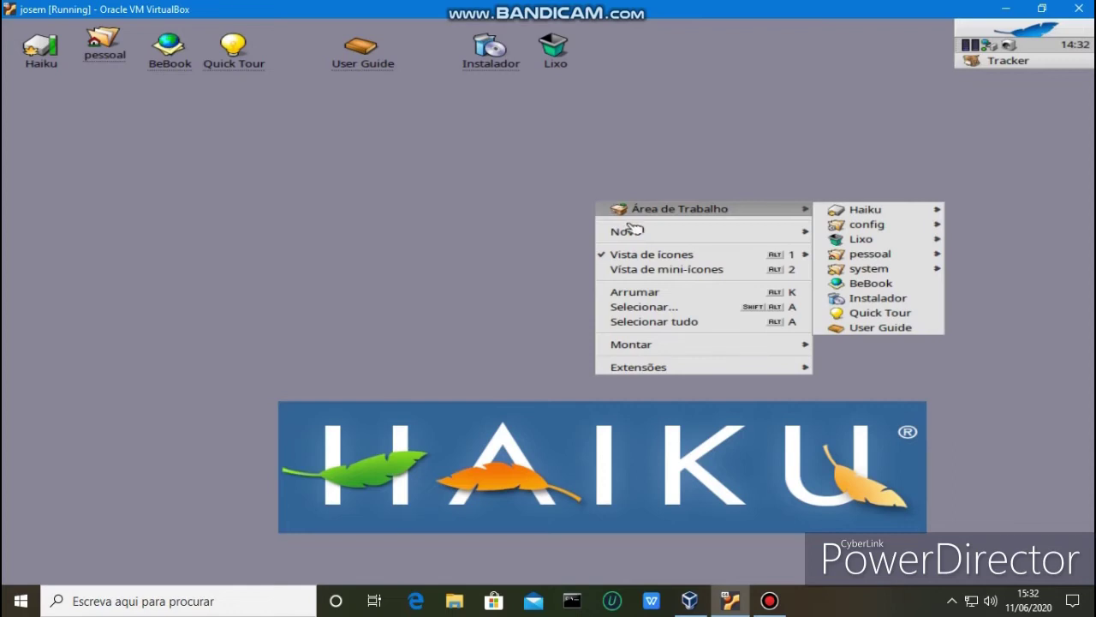
mouse_move(638, 368)
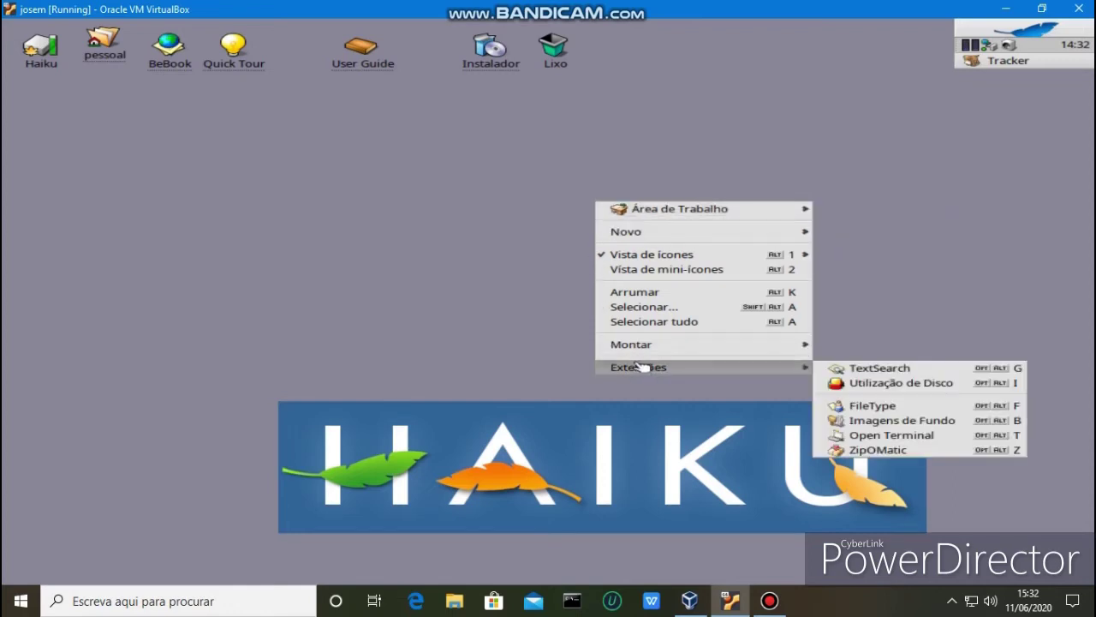
left_click(859, 369)
left_click_drag(253, 86, 433, 111)
left_click(418, 125)
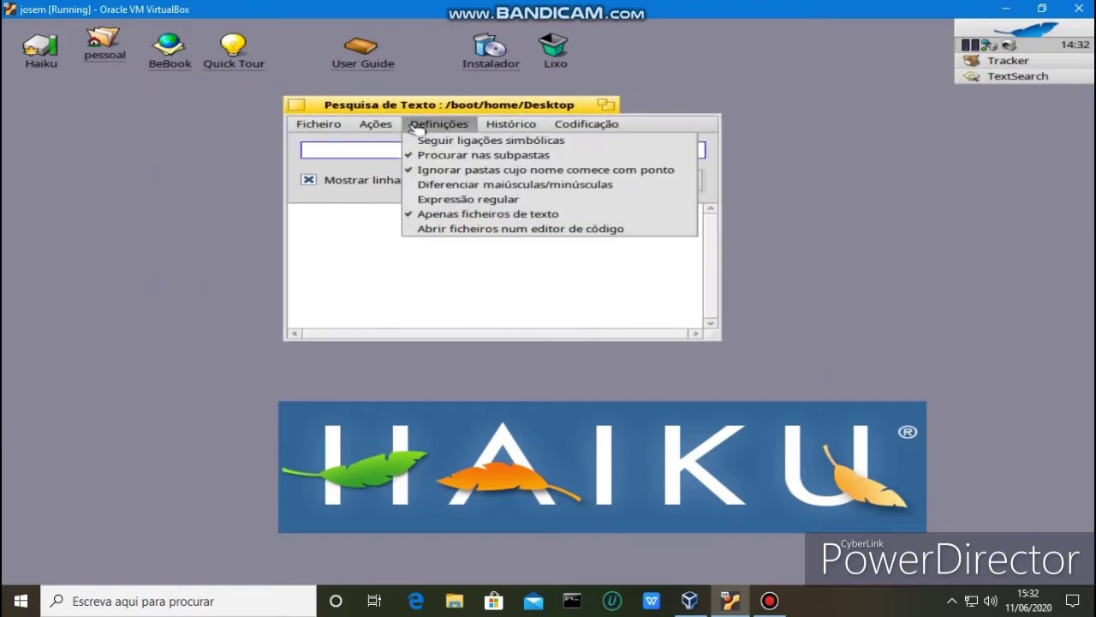
left_click(493, 142)
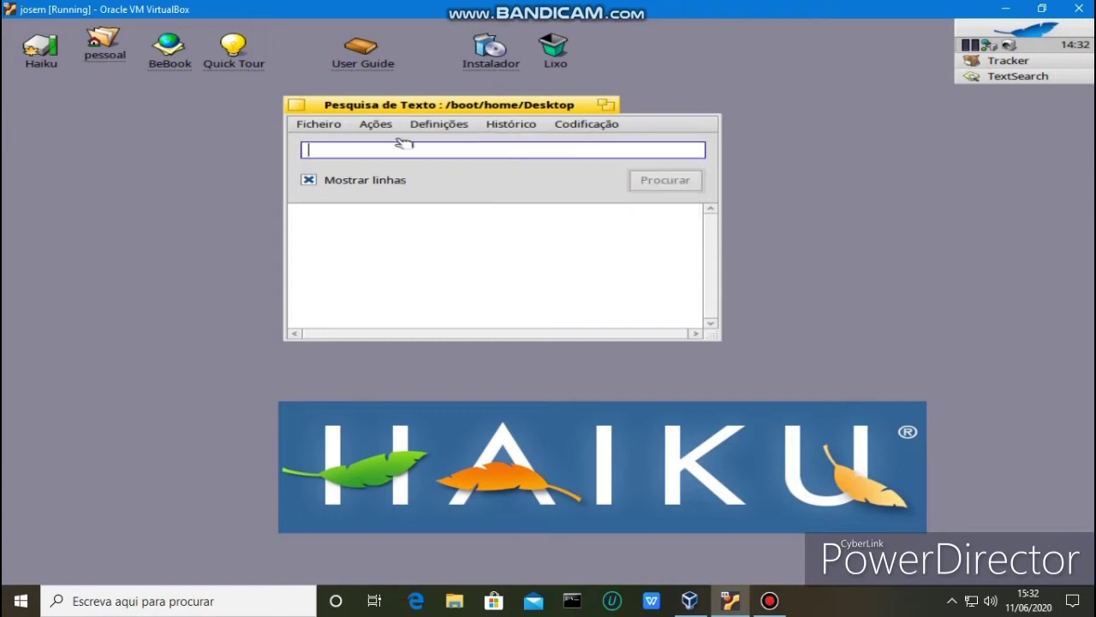
Search the desktop's text files for a first name, and close TextSearch.
type("jose")
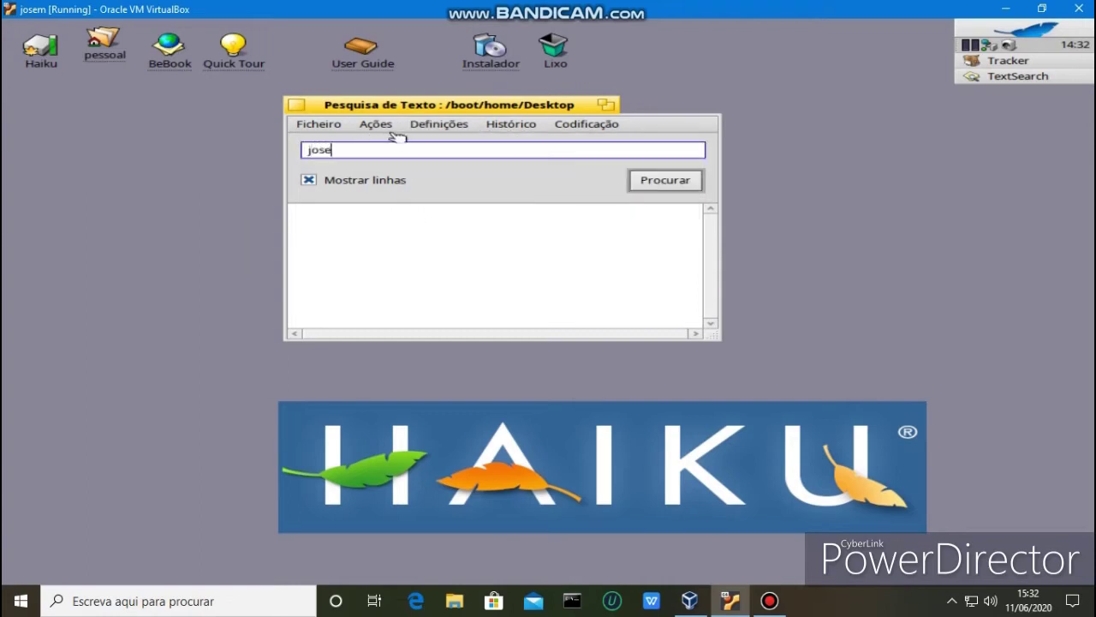
key("alt+a")
key("Return")
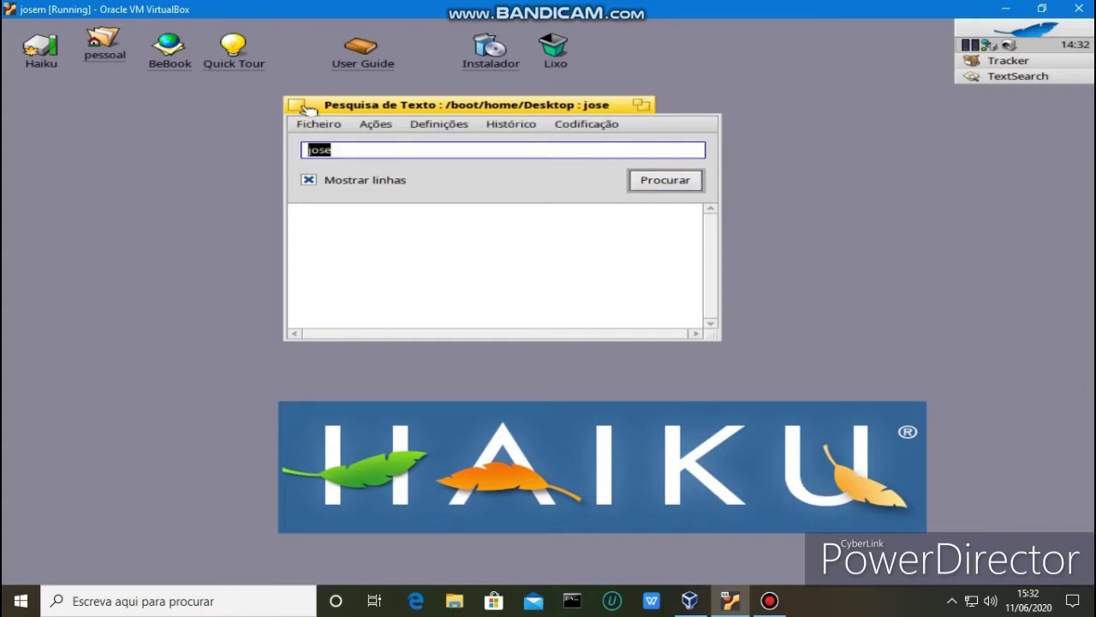
left_click(302, 105)
Browse the Haiku volume's system and pessoal subfolders through the desktop's context menu, and dismiss it.
right_click(387, 127)
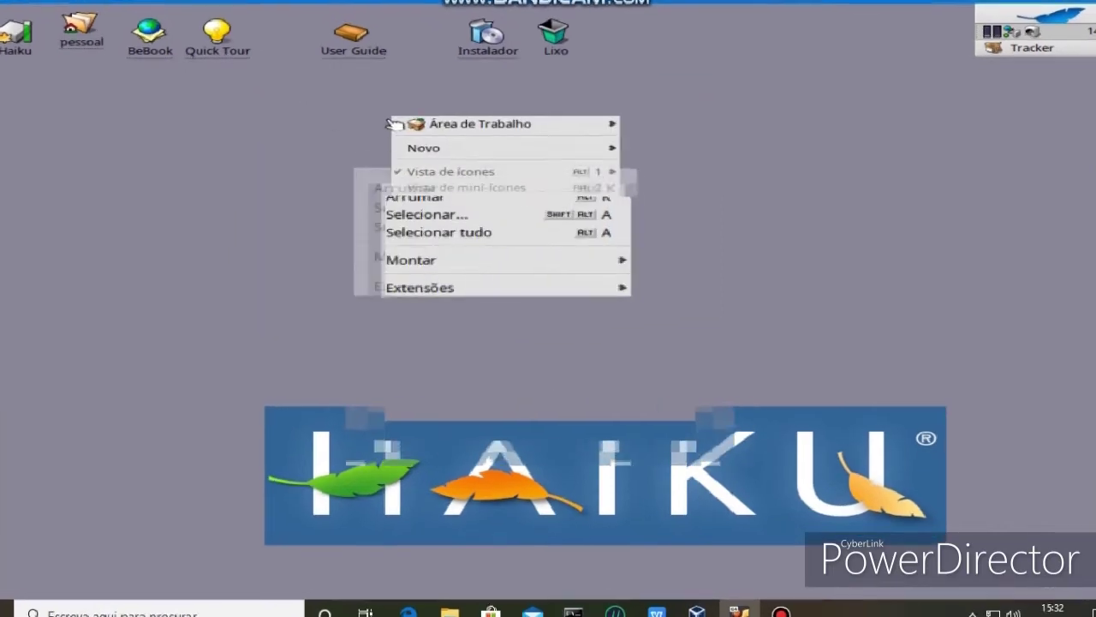
mouse_move(545, 133)
mouse_move(675, 122)
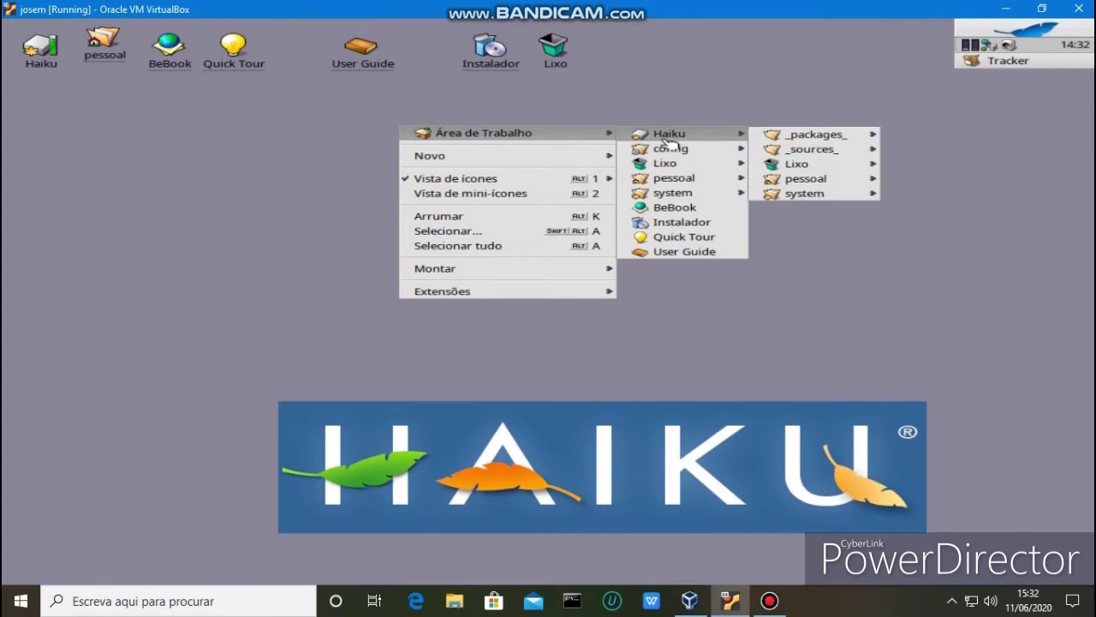
mouse_move(823, 193)
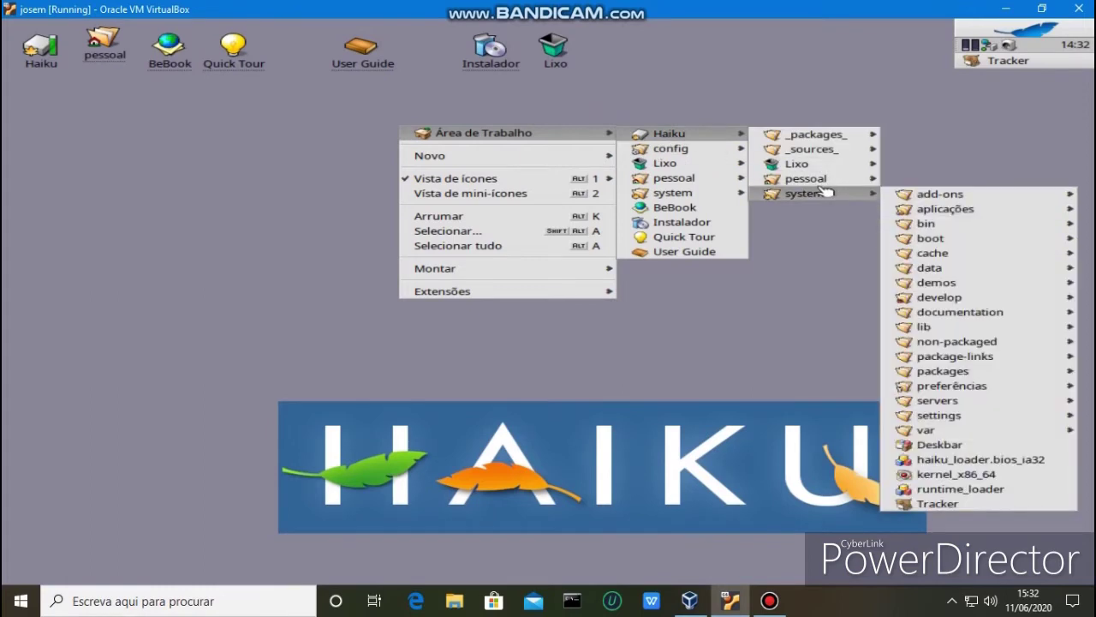
mouse_move(882, 171)
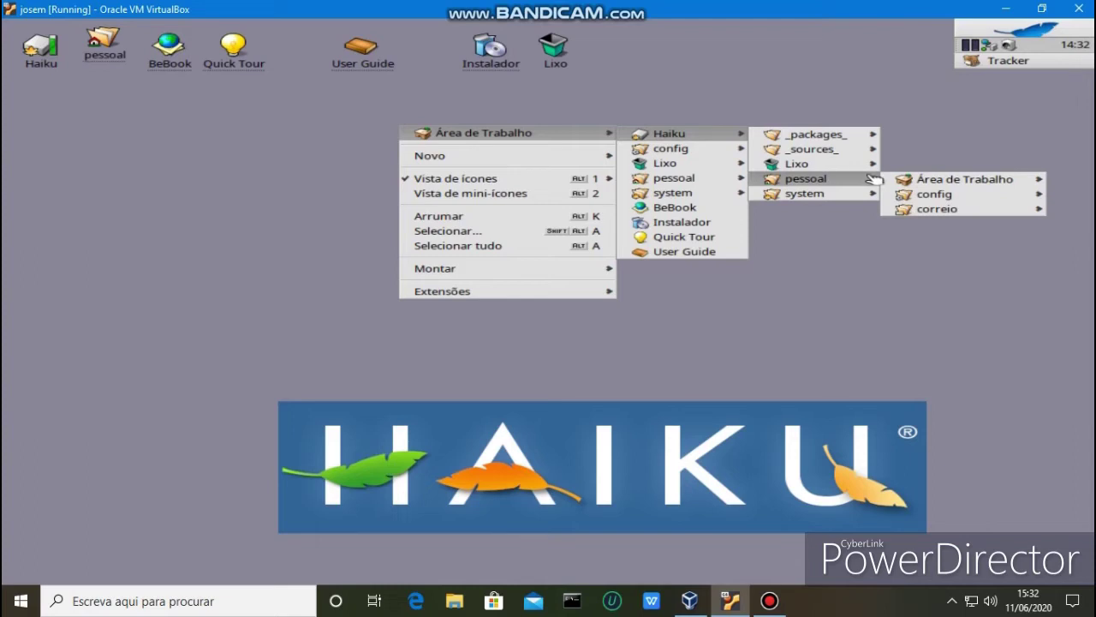
mouse_move(923, 182)
mouse_move(881, 210)
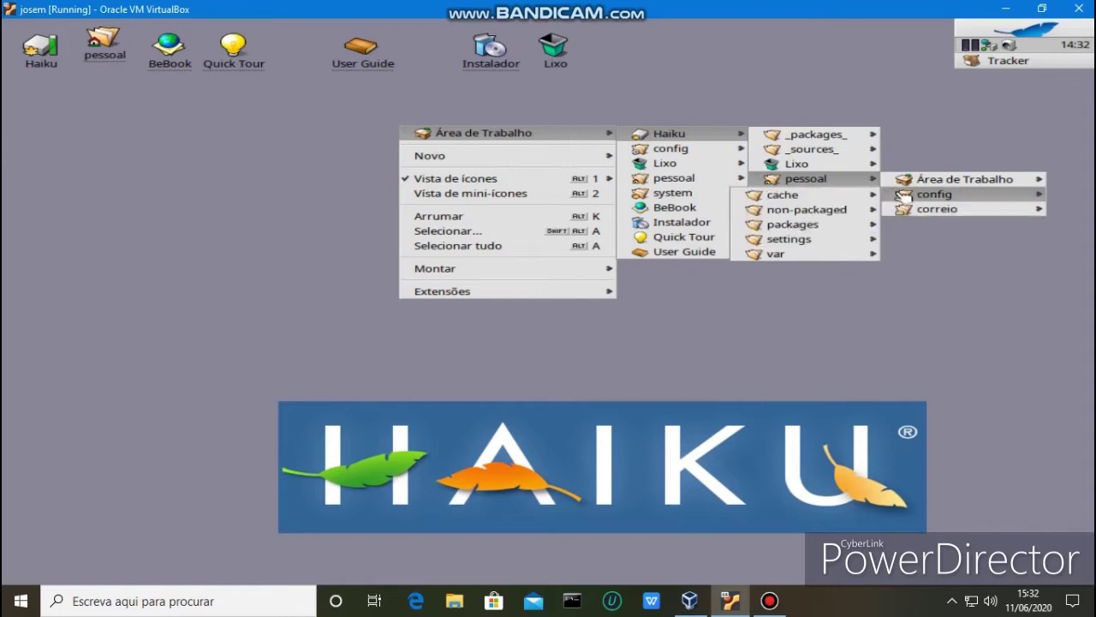
left_click(753, 305)
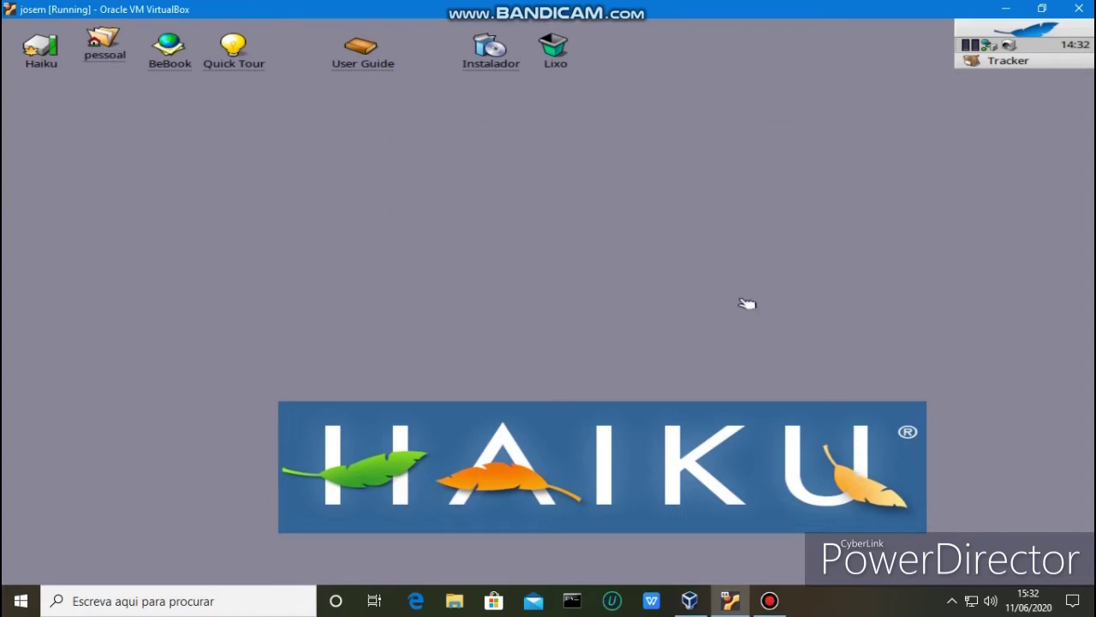
Browse the desktop's folder hierarchy in the context menu down to the system folder, and launch Deskbar from there.
right_click(519, 187)
mouse_move(779, 190)
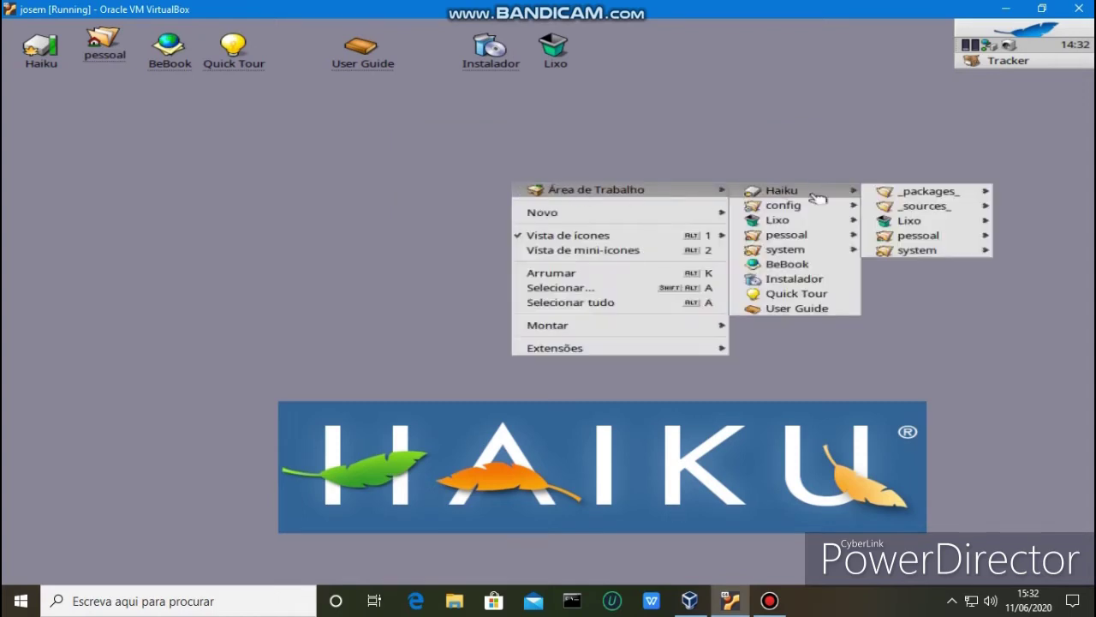
mouse_move(923, 192)
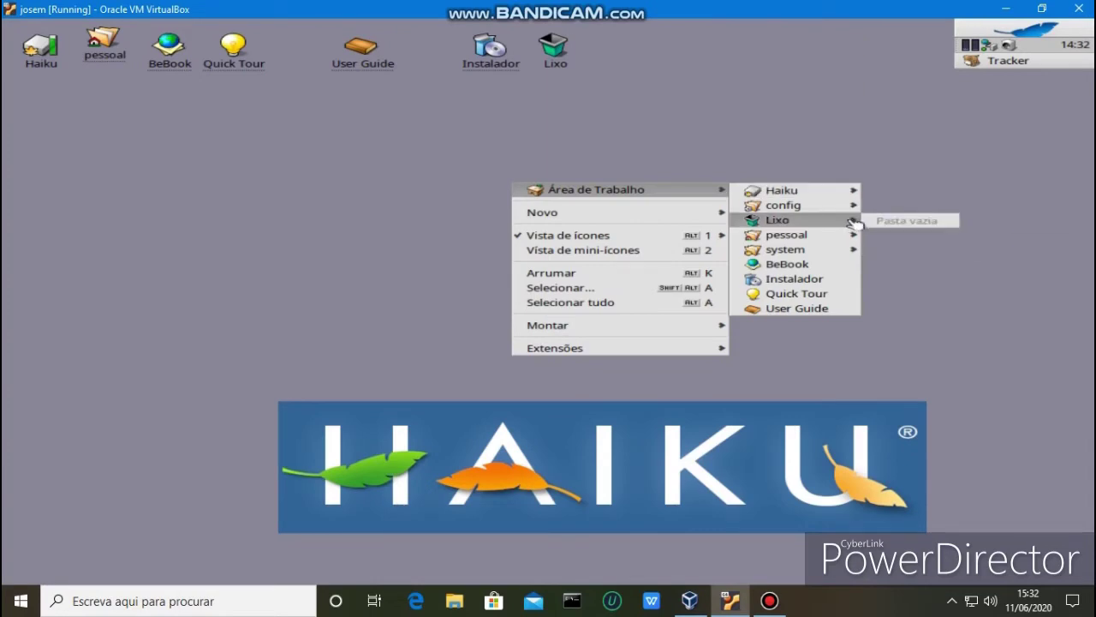
mouse_move(827, 243)
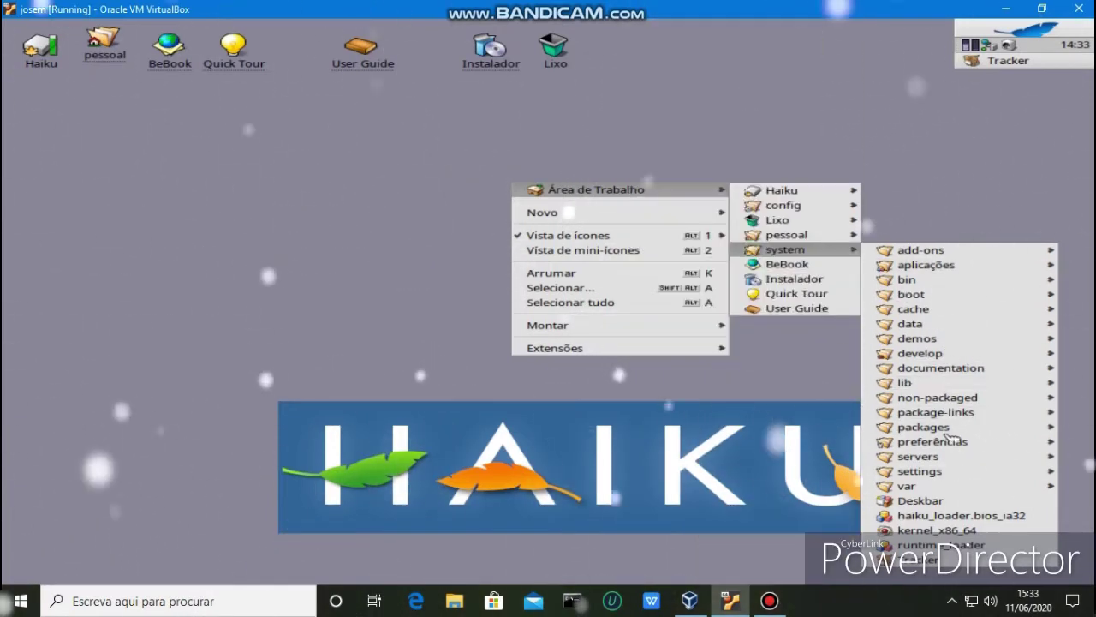
left_click(917, 505)
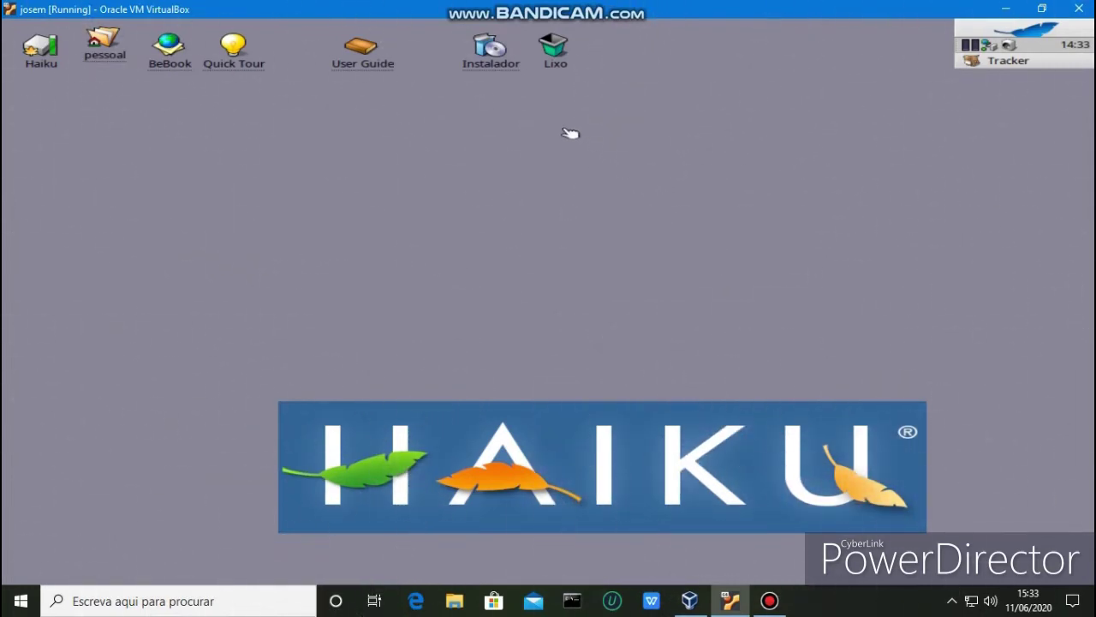
Set the Deskbar preferences to sort applications by name, and close the preferences window.
left_click(1037, 32)
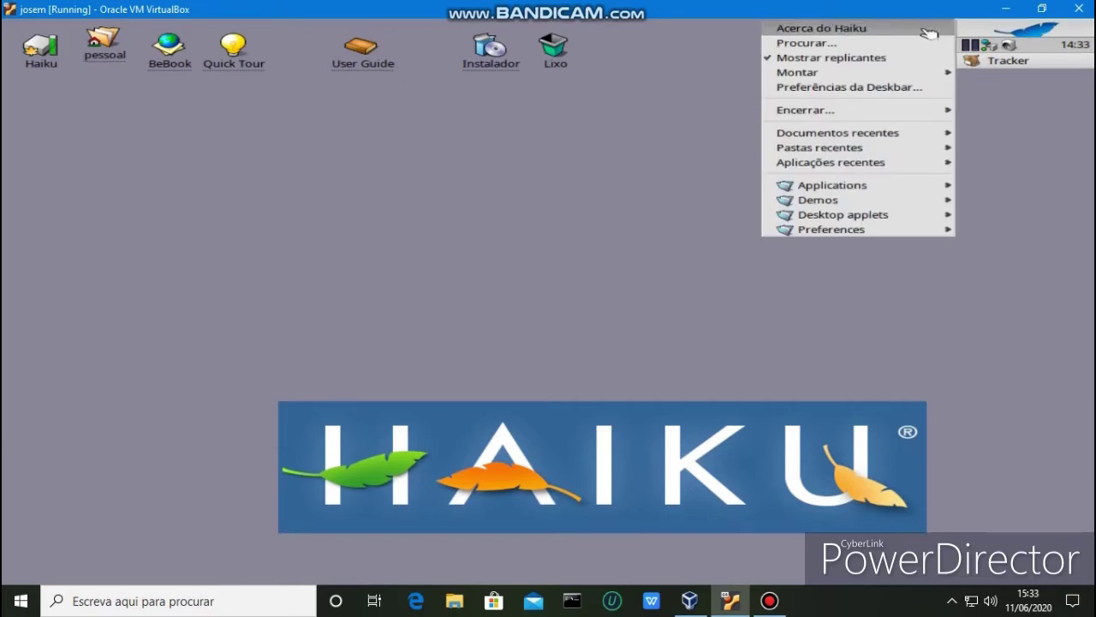
left_click(861, 86)
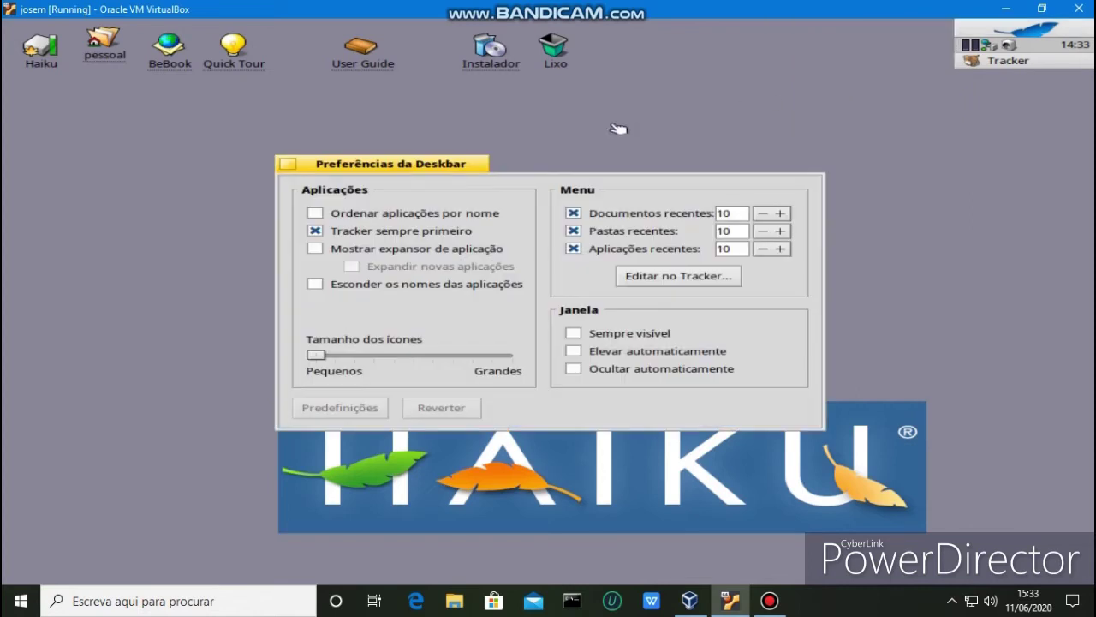
left_click(315, 212)
left_click(291, 169)
Open the disk usage extension for the desktop, move its window toward the middle, and close it.
right_click(409, 143)
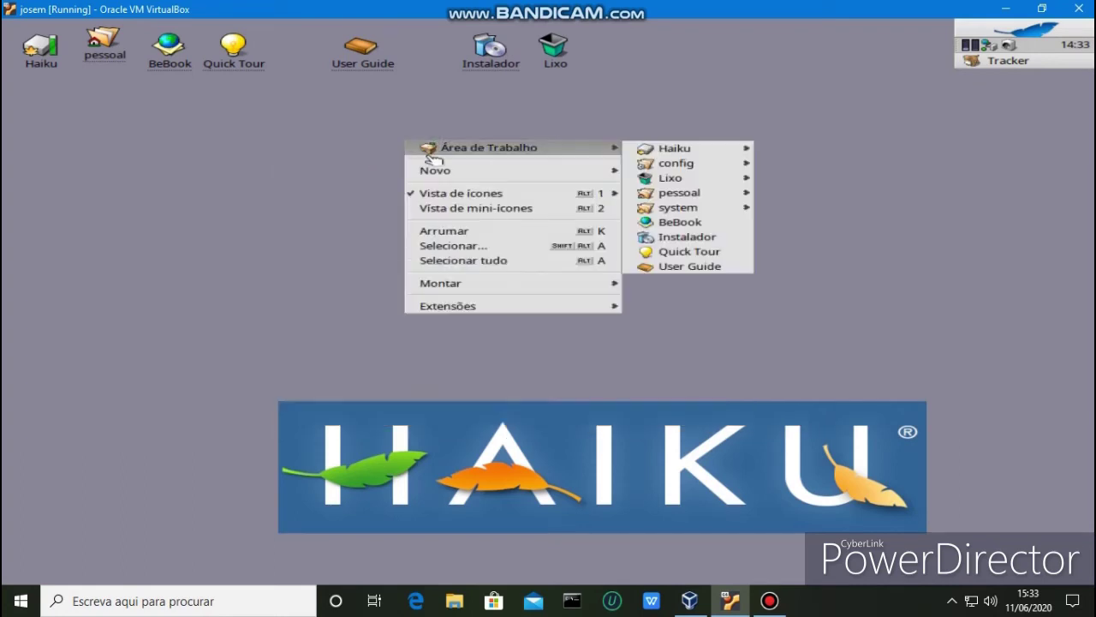
mouse_move(529, 305)
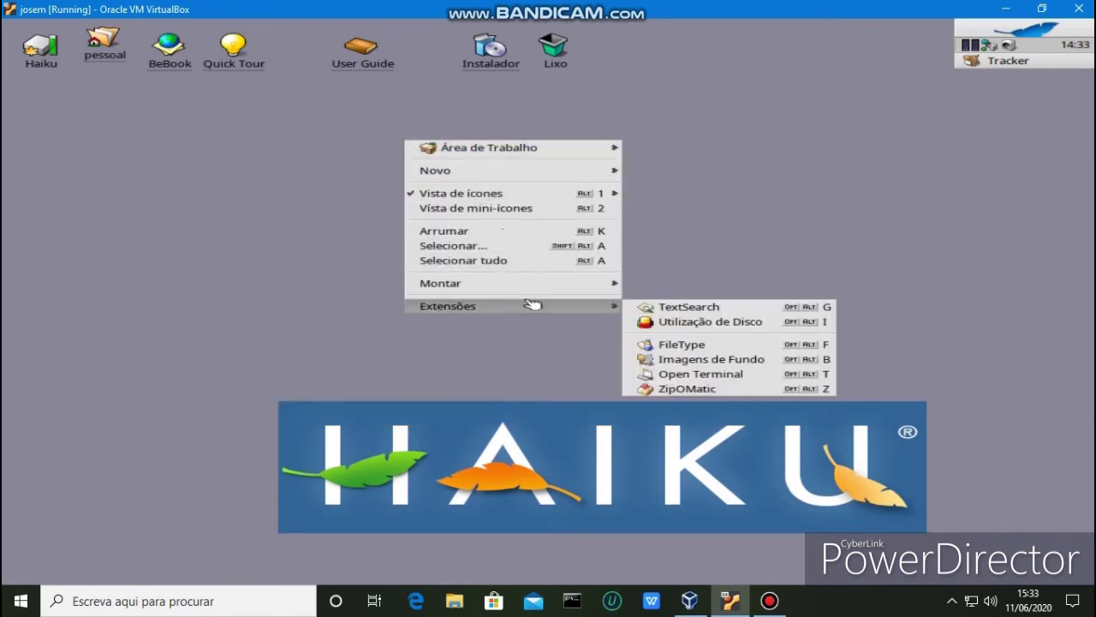
left_click(762, 322)
left_click_drag(209, 48, 436, 117)
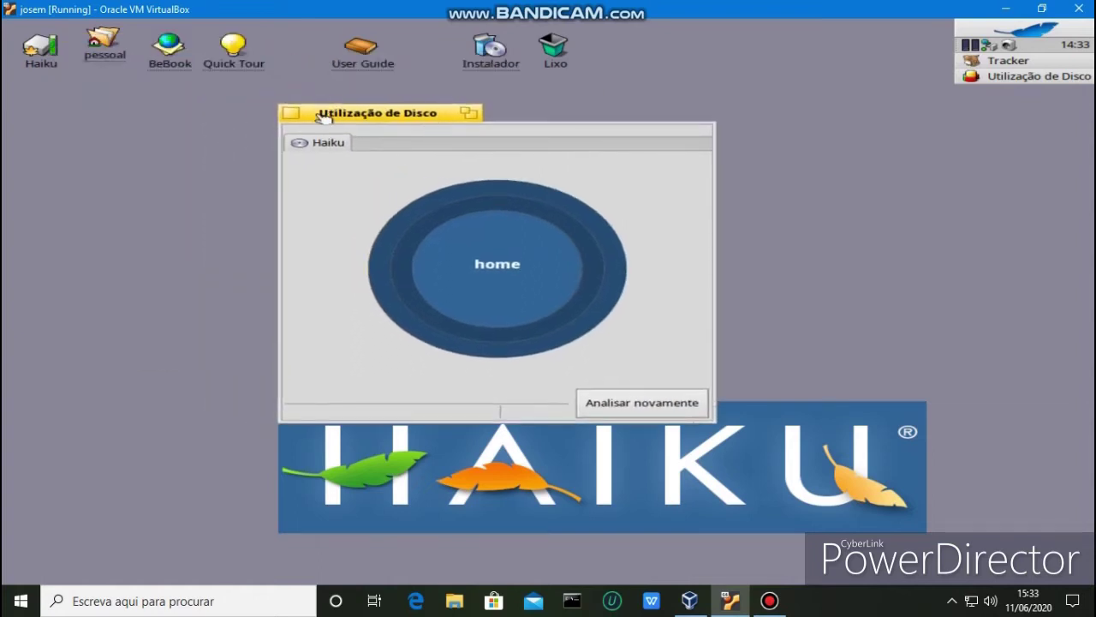
left_click(293, 113)
Open the Bookmark bar folder inside pessoal's config, settings, WebPositive and Bookmarks folders through the desktop's nested context menu.
right_click(398, 148)
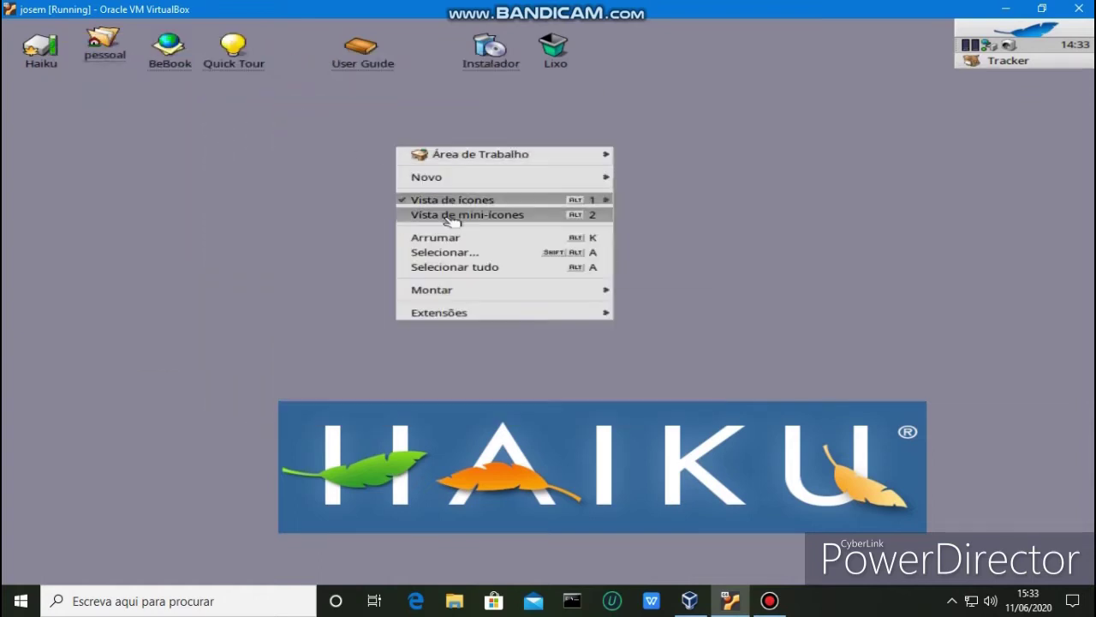
mouse_move(474, 157)
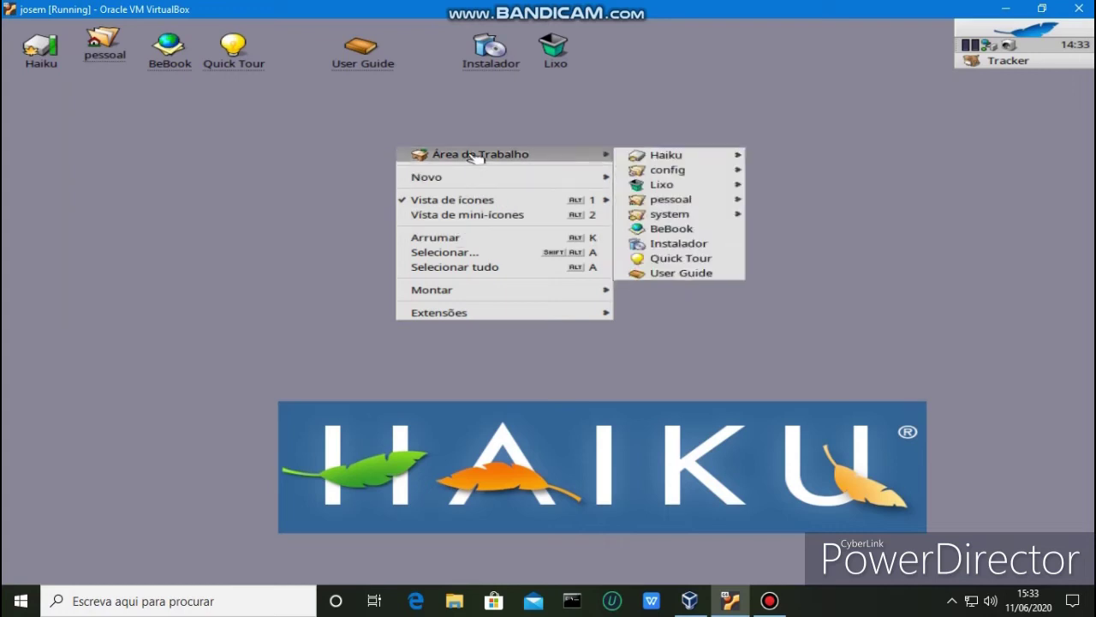
mouse_move(698, 159)
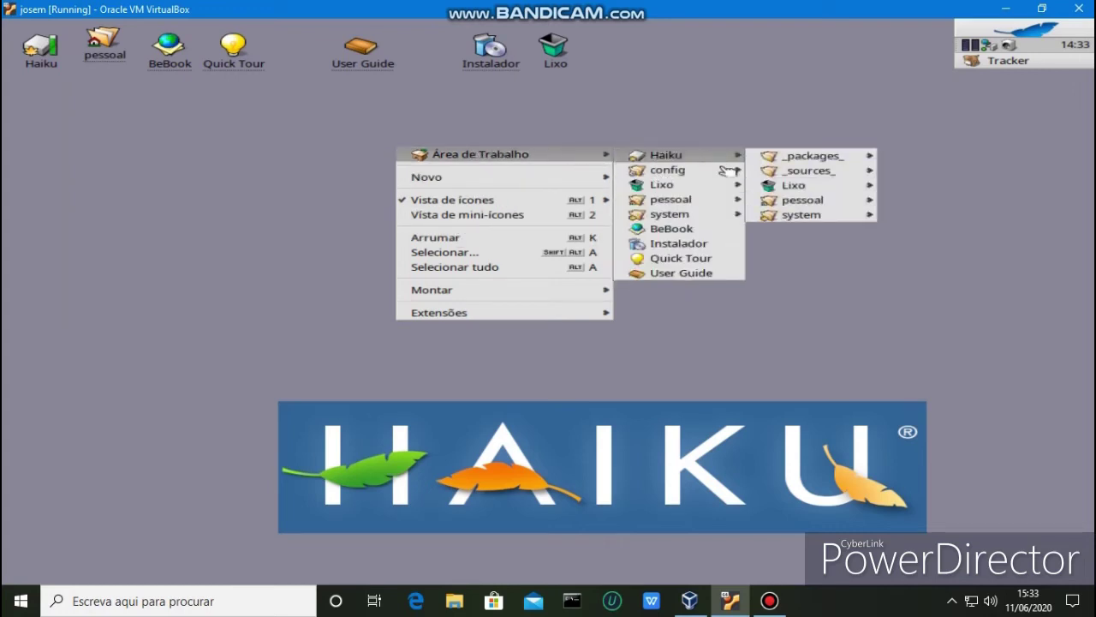
mouse_move(833, 220)
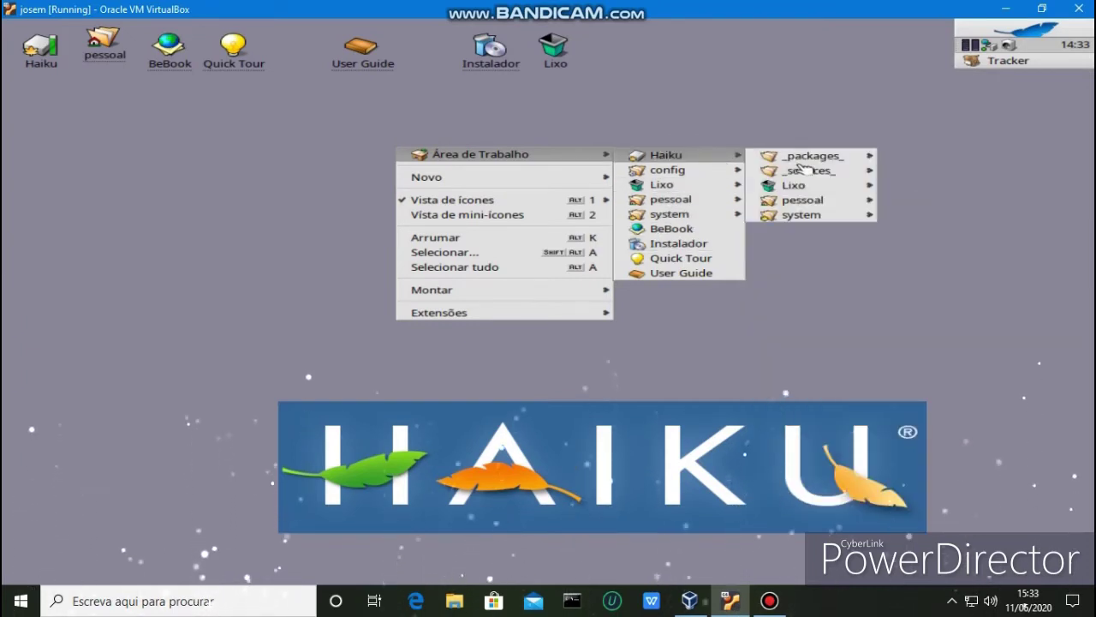
mouse_move(855, 160)
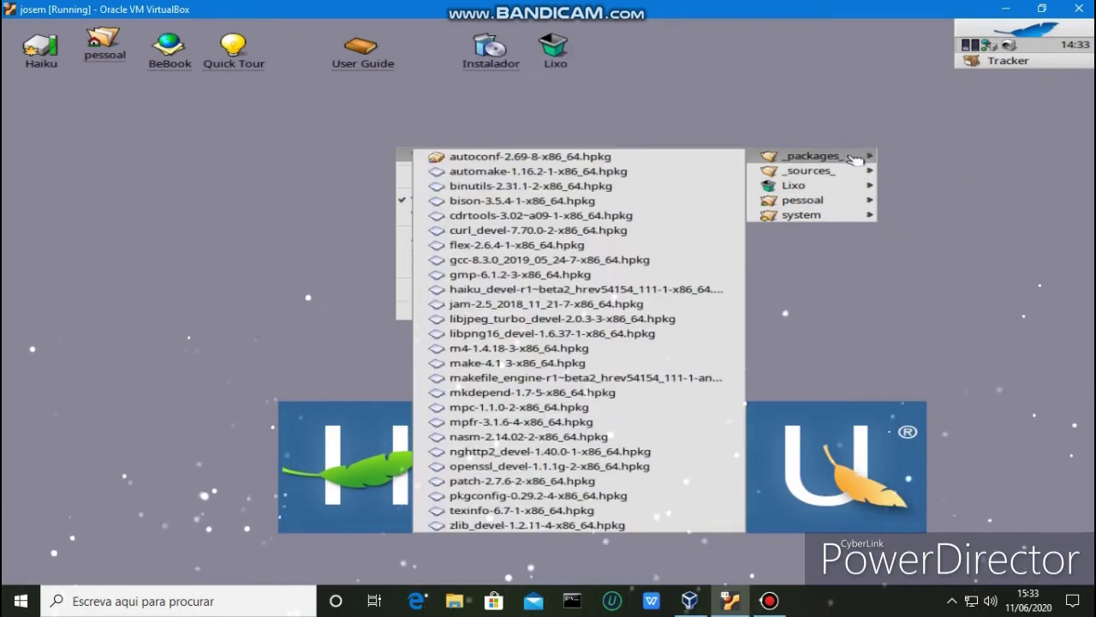
mouse_move(877, 178)
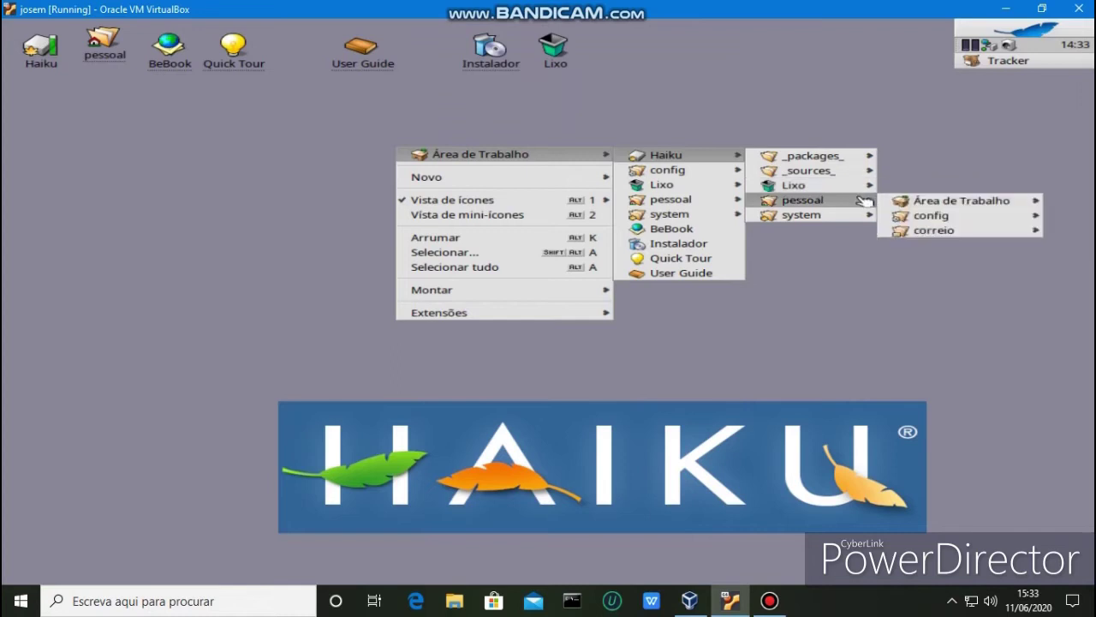
mouse_move(929, 204)
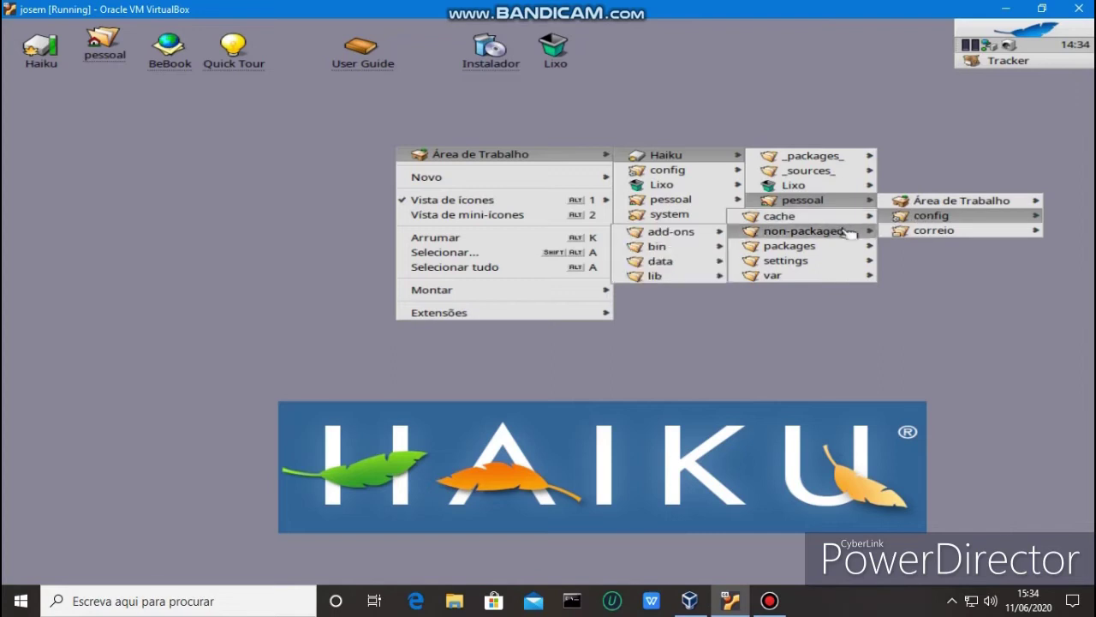
mouse_move(814, 261)
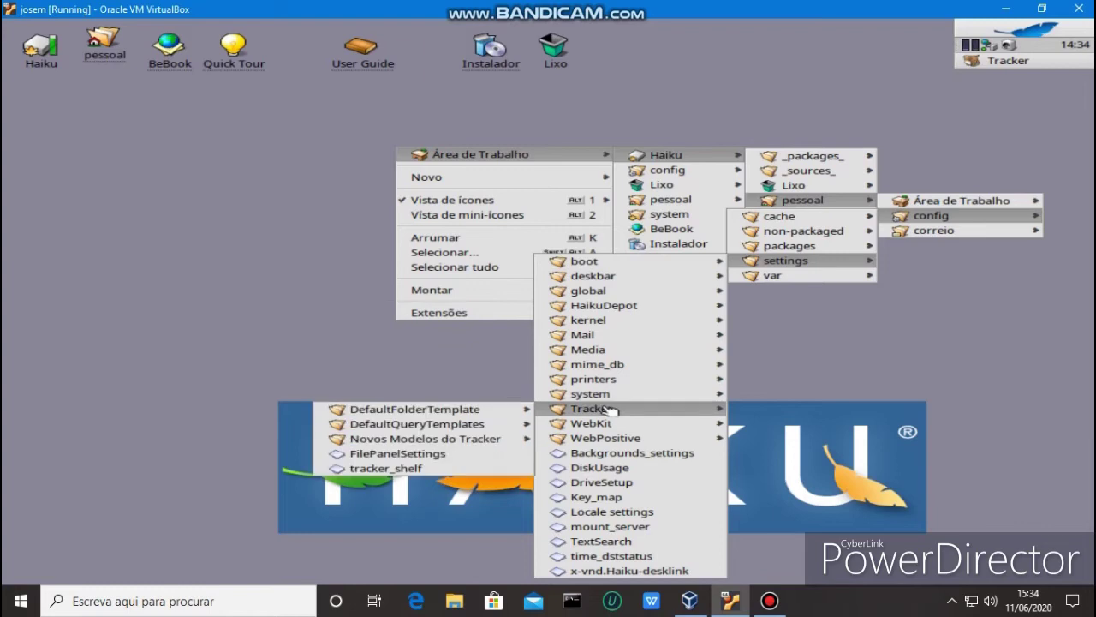
mouse_move(591, 437)
mouse_move(514, 438)
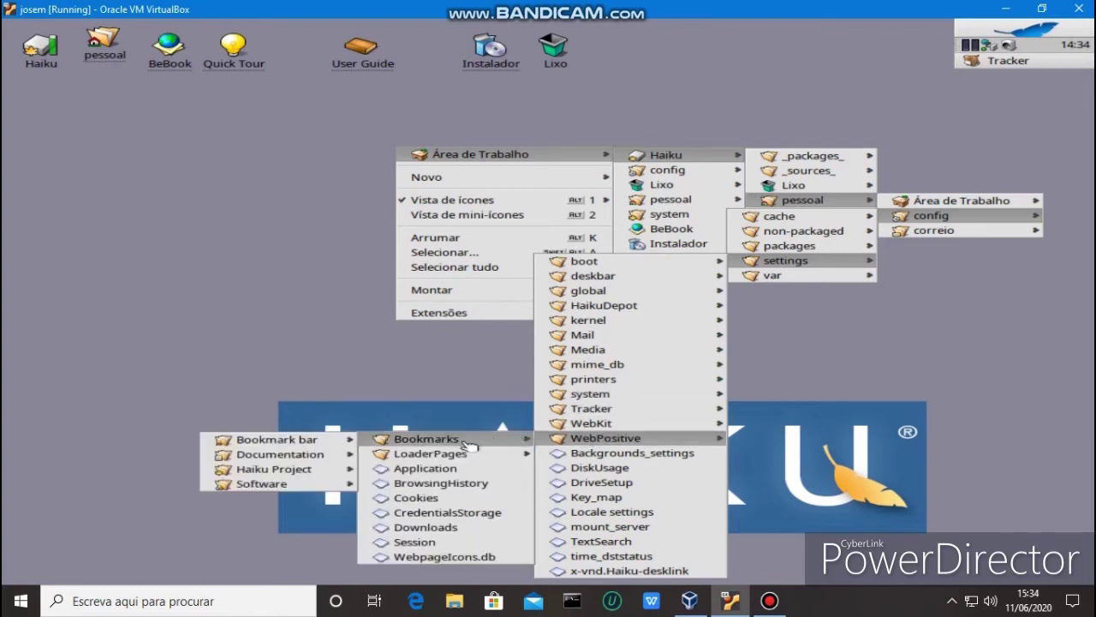
left_click(328, 439)
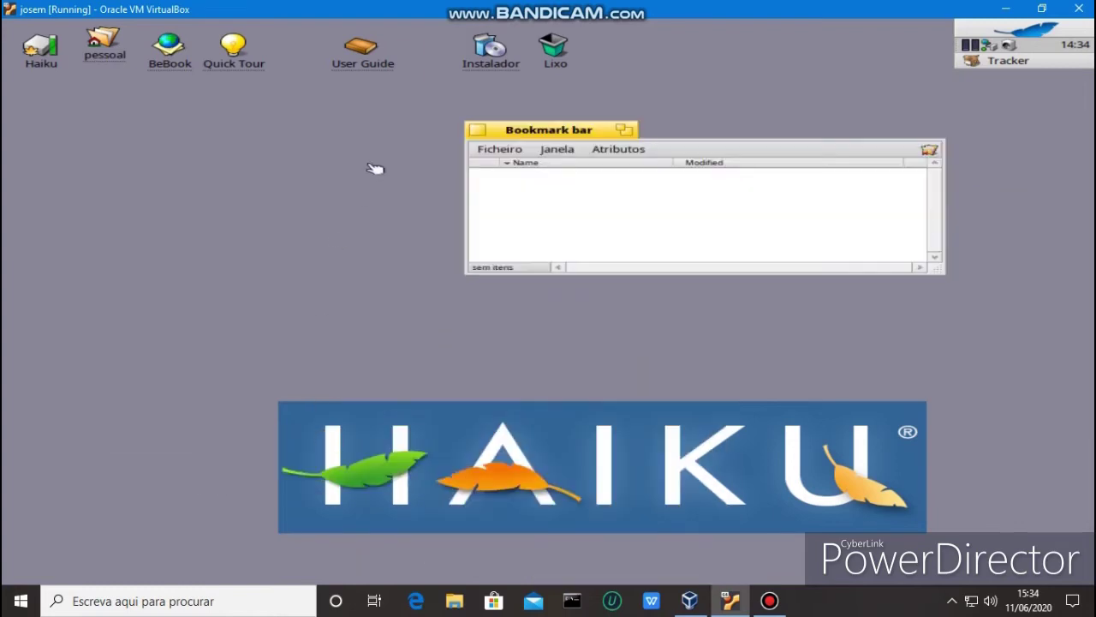
Close the Bookmark bar window, and open the Haiku installer past its welcome information.
left_click(477, 132)
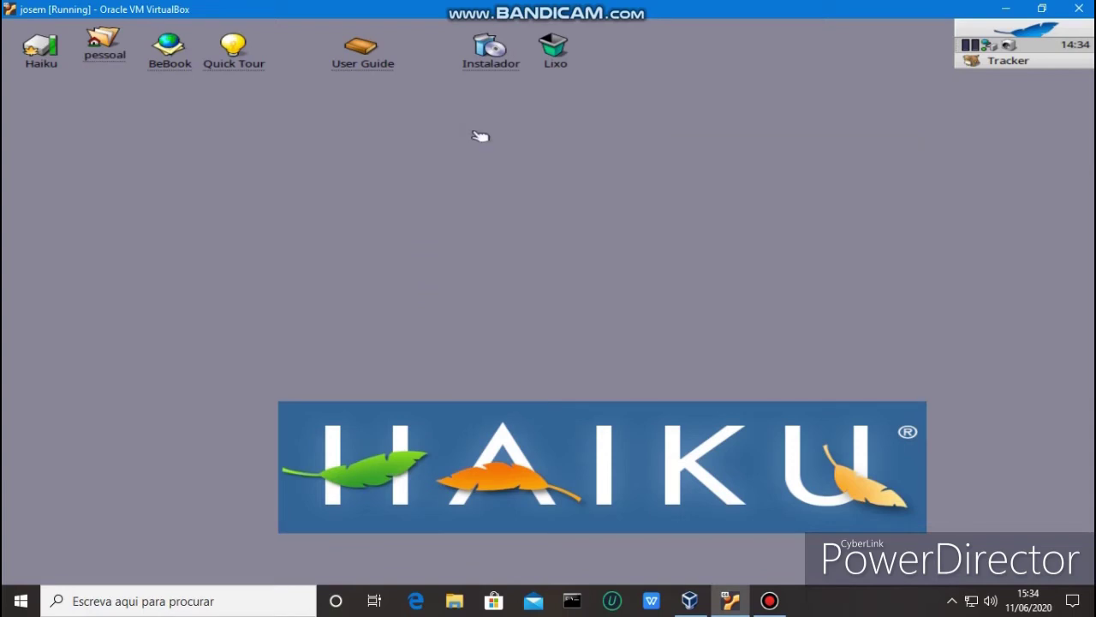
left_click(487, 52)
double_click(486, 57)
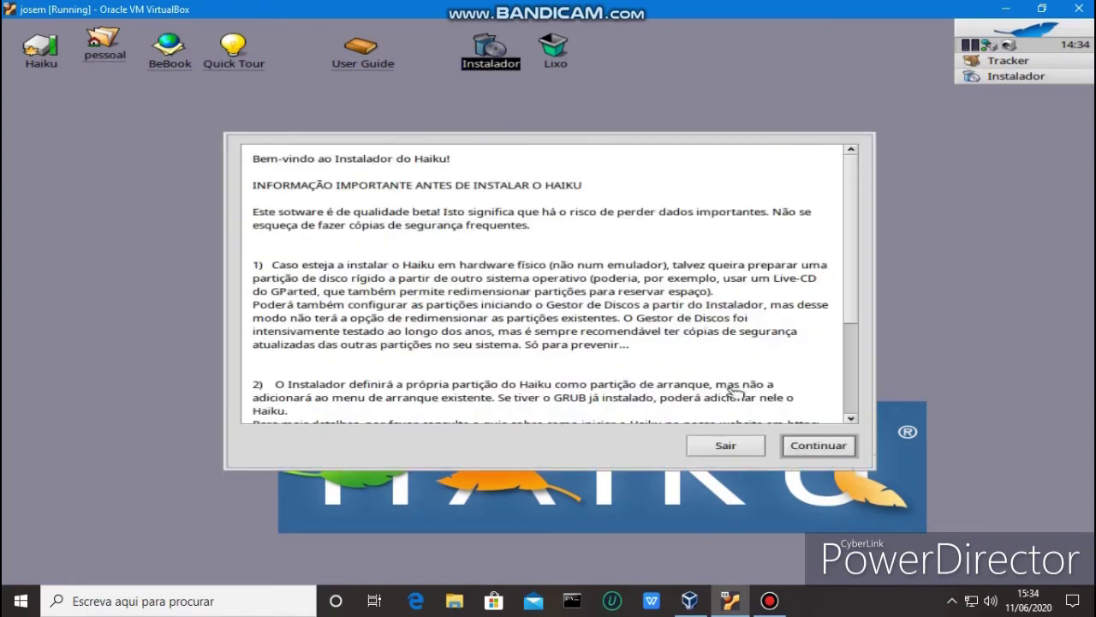
left_click(820, 448)
left_click(684, 290)
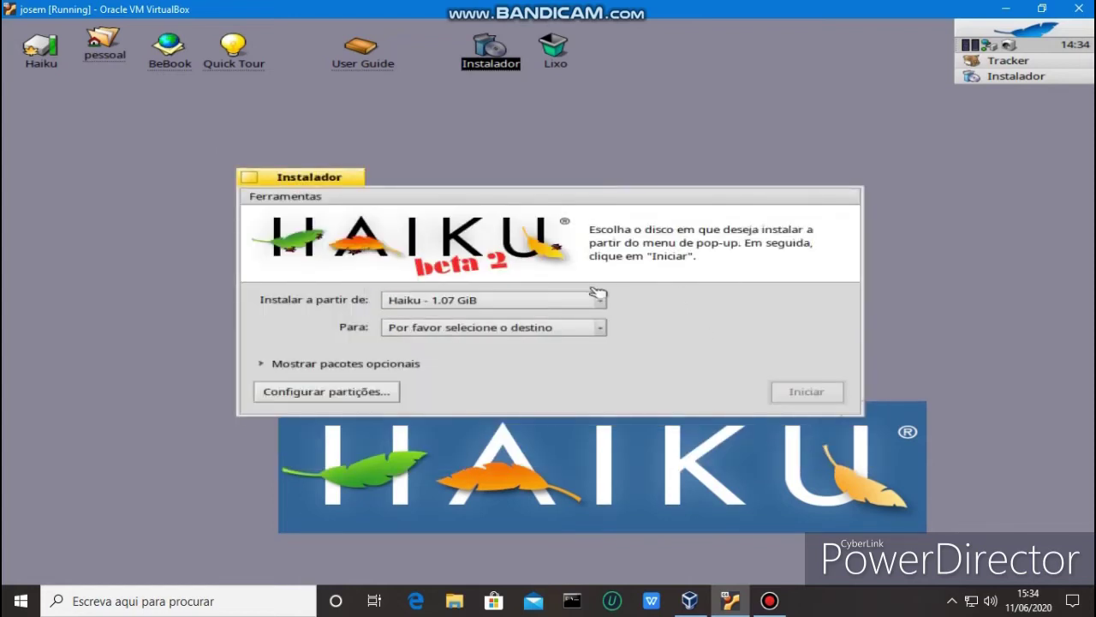
Show the installer's optional packages, and choose the Haiku 1.07 GiB disk as the installation source.
left_click(382, 364)
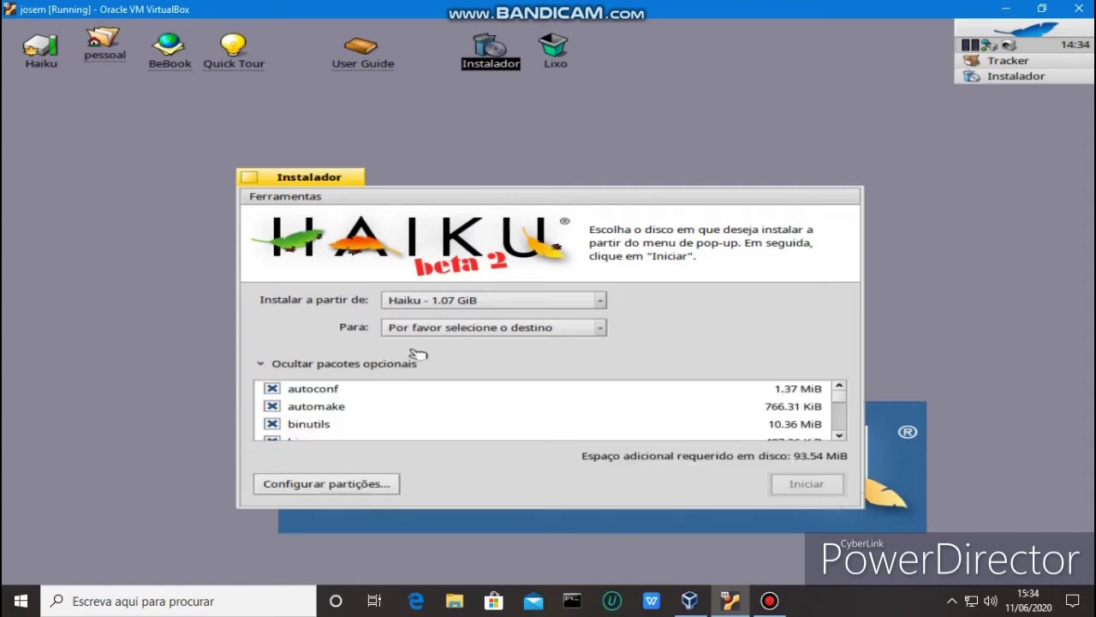
left_click(538, 300)
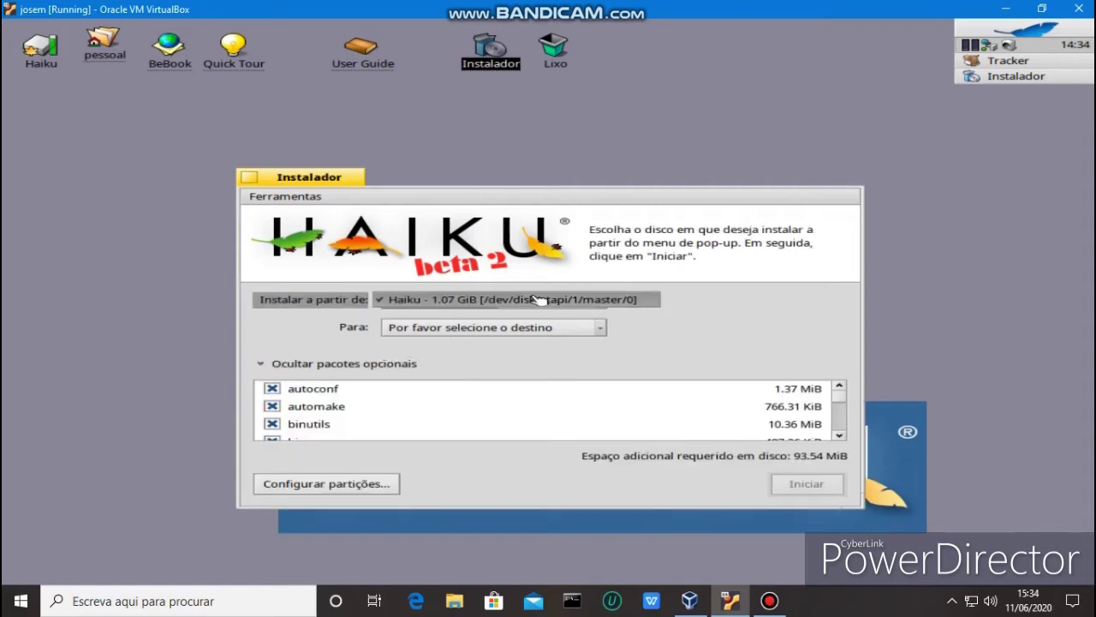
left_click(383, 299)
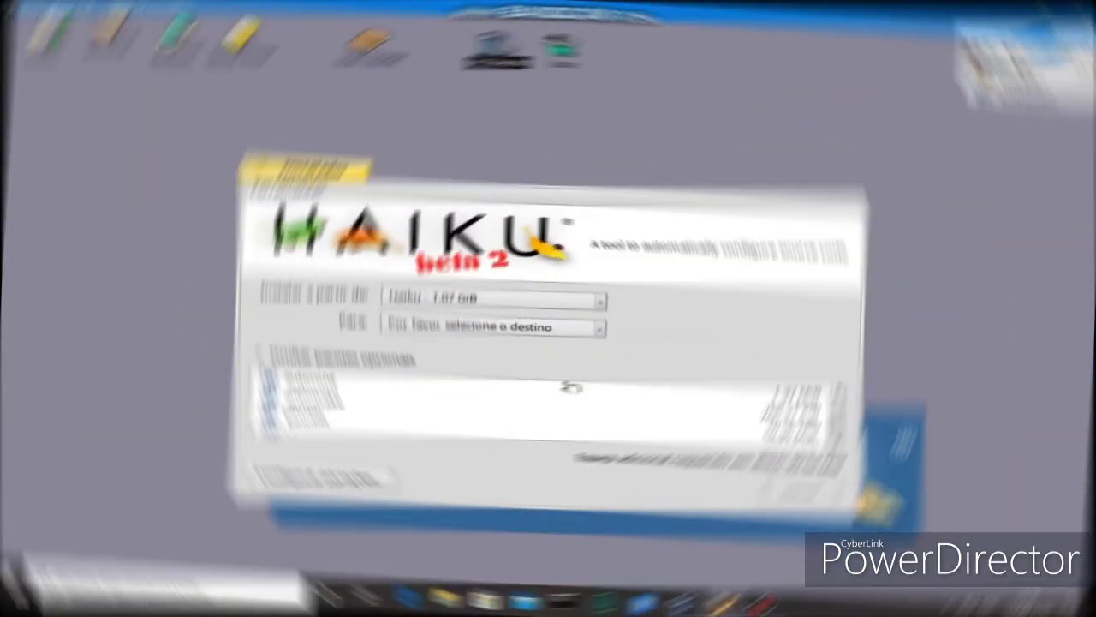
Open the partition setup, inspect the Haiku boot partition and the available partition commands, and close the disk manager.
left_click(381, 484)
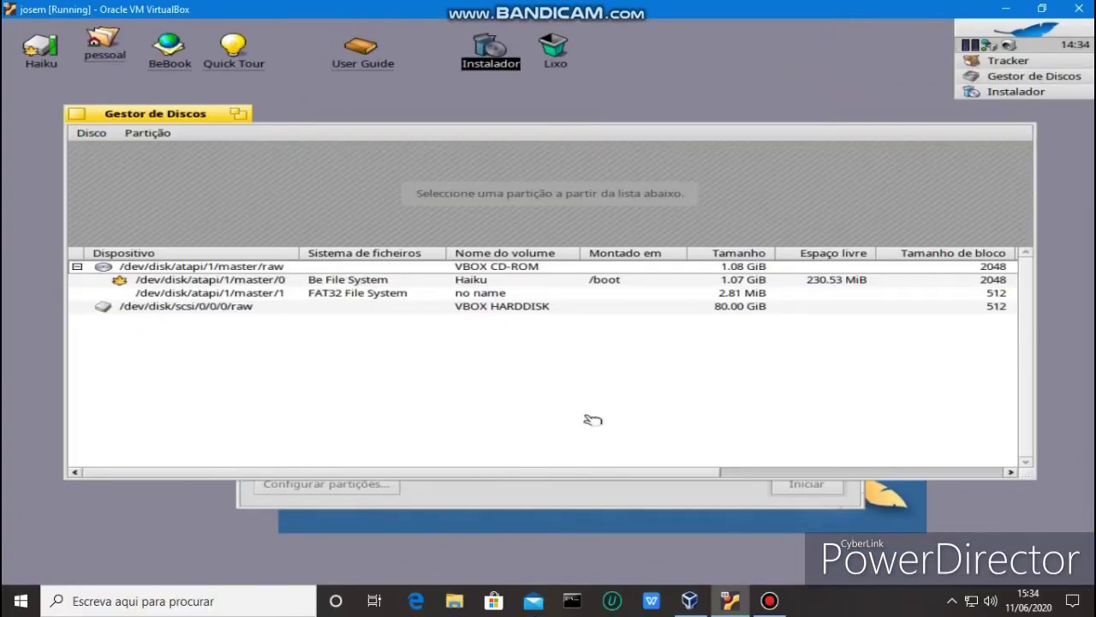
left_click(322, 281)
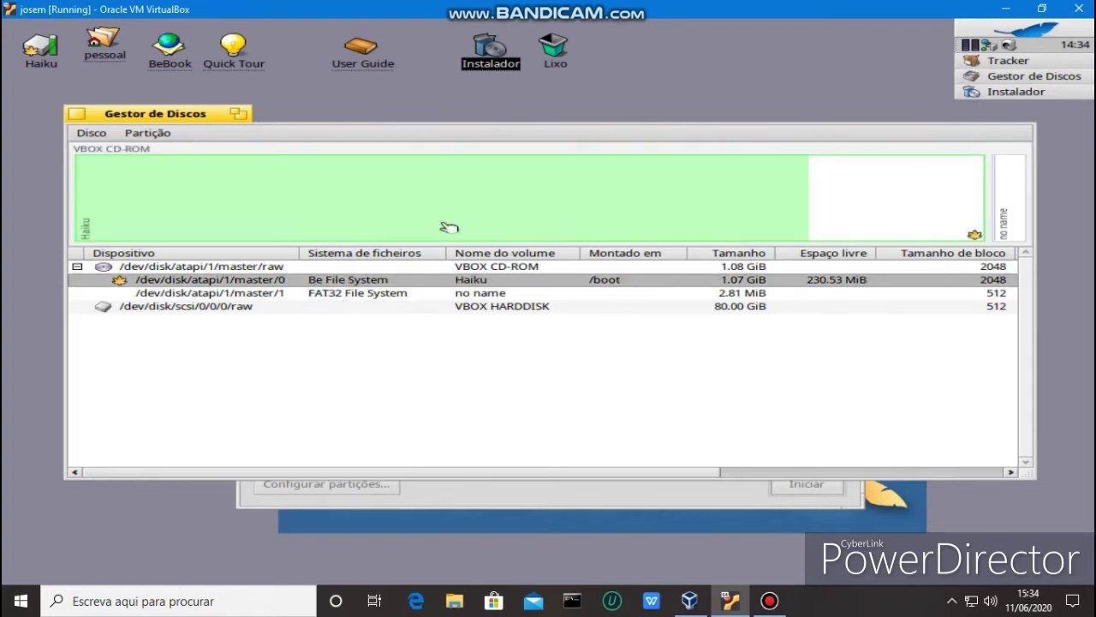
left_click(148, 133)
mouse_move(117, 137)
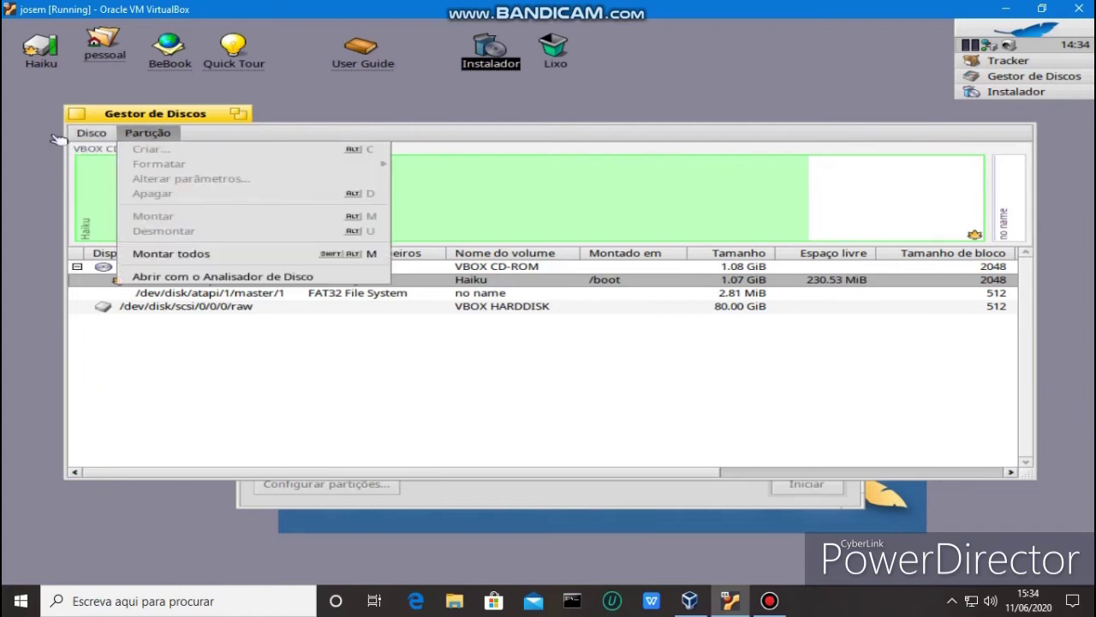
left_click(79, 115)
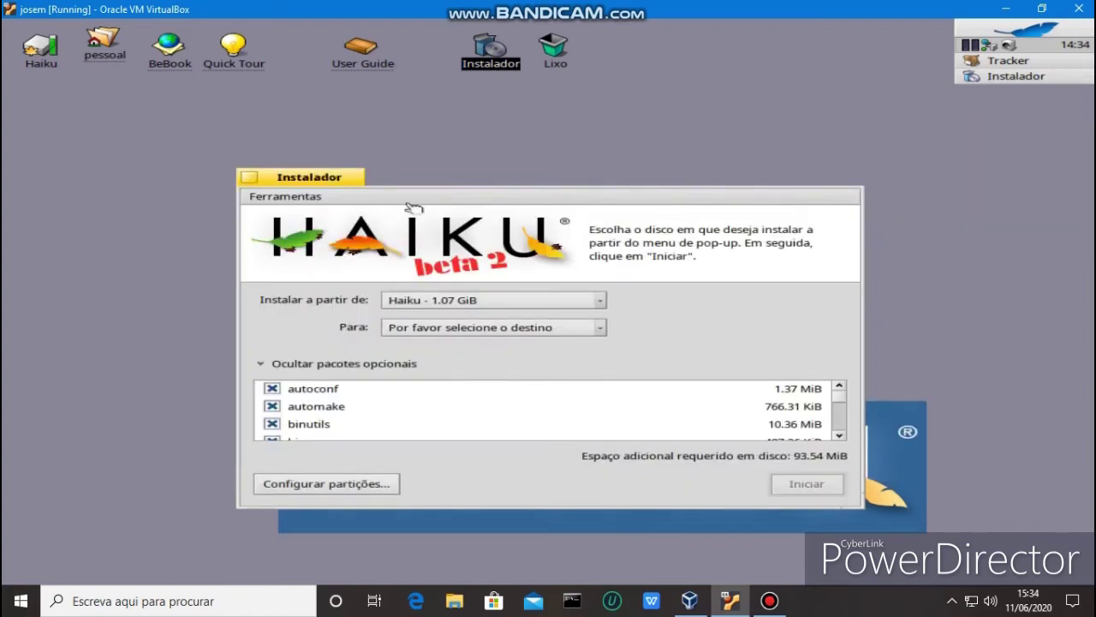
Check the disks offered as installation source and as destination in the installer.
left_click(605, 299)
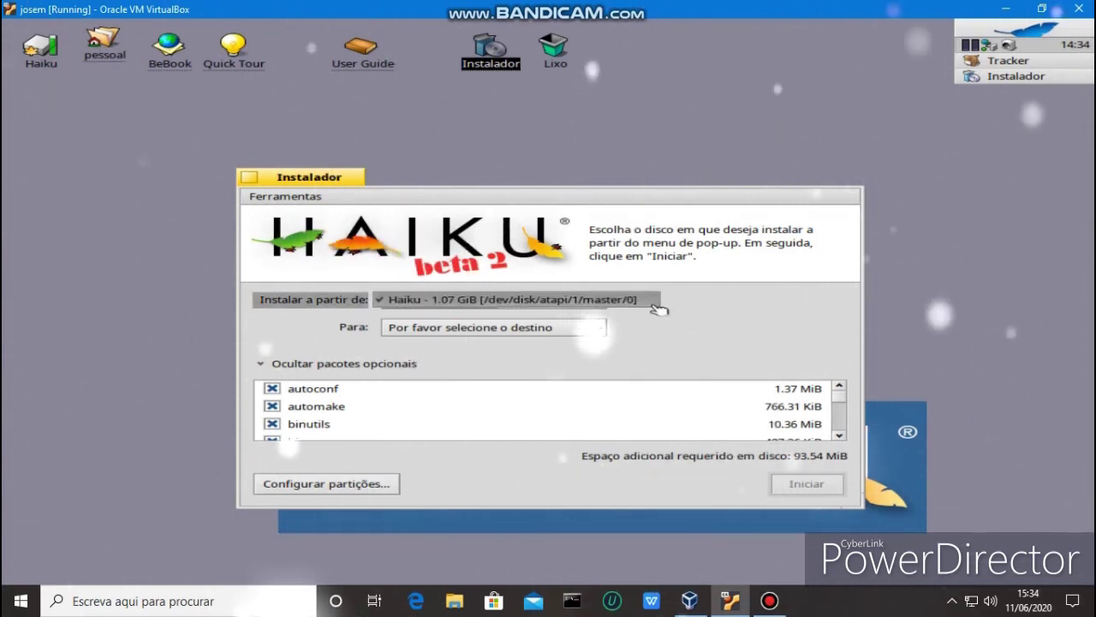
left_click(630, 299)
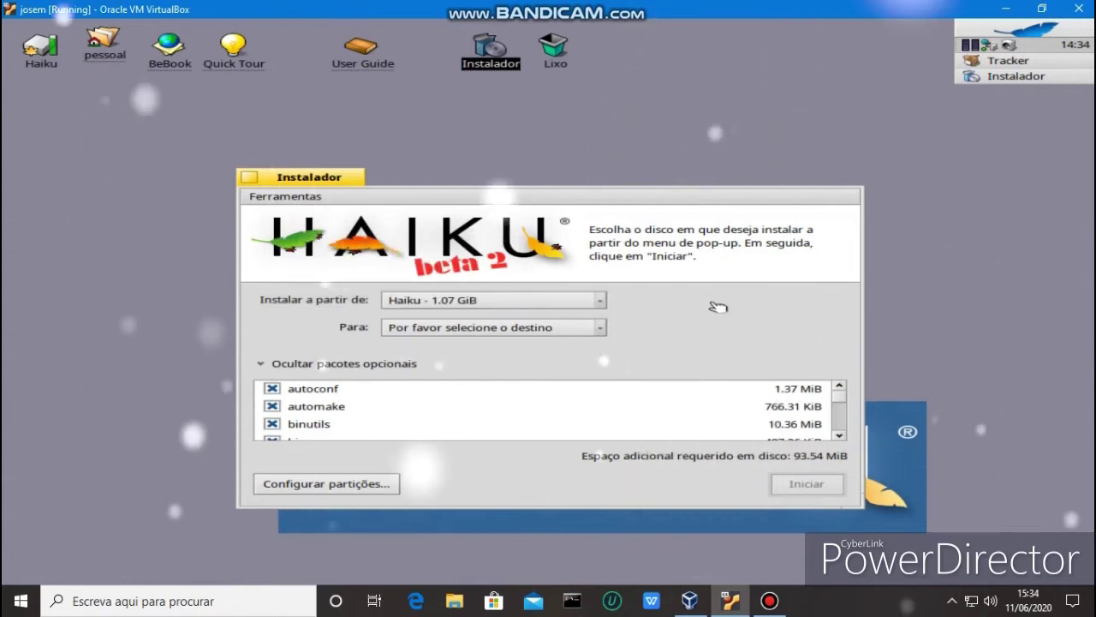
left_click(603, 327)
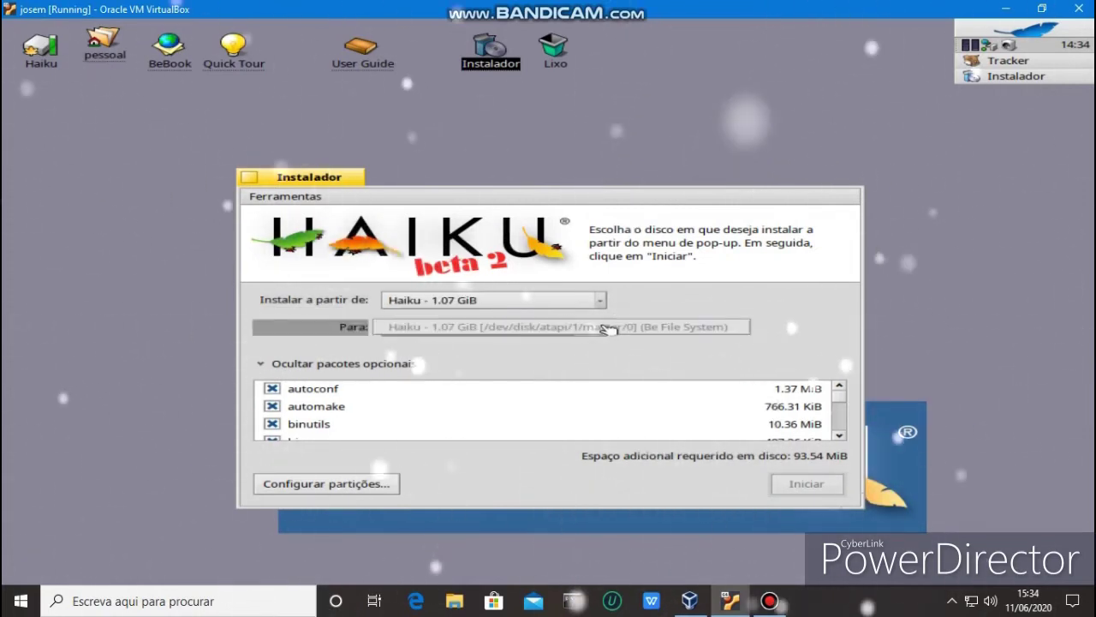
left_click(691, 342)
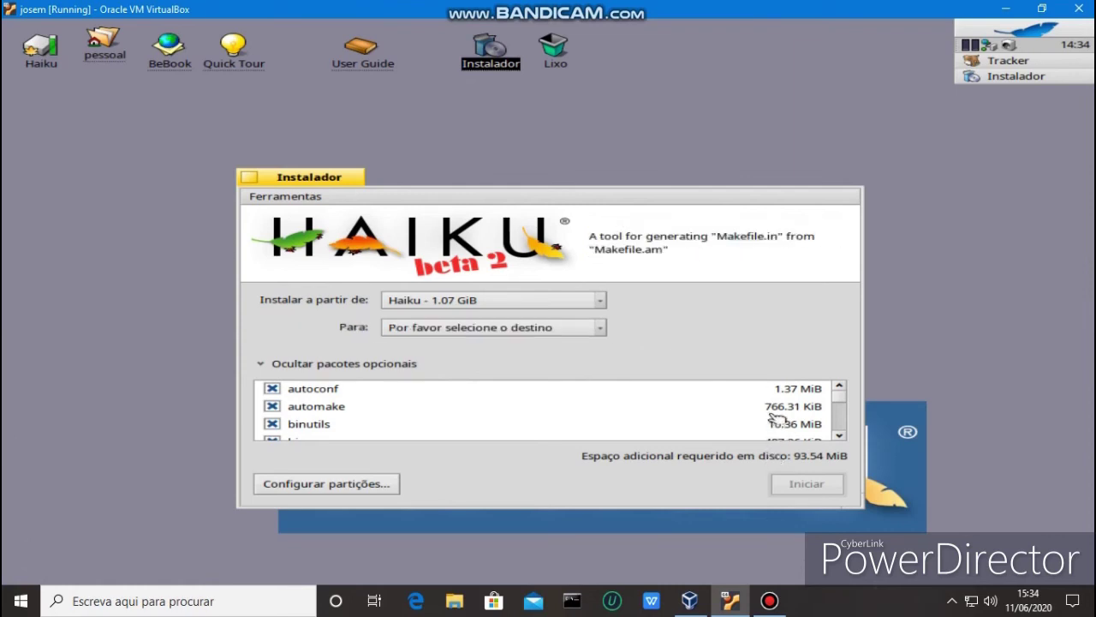
Look through the list of optional packages down to zlib_devel, and close the installer.
scroll(773, 421, "down", 2)
scroll(812, 415, "up", 2)
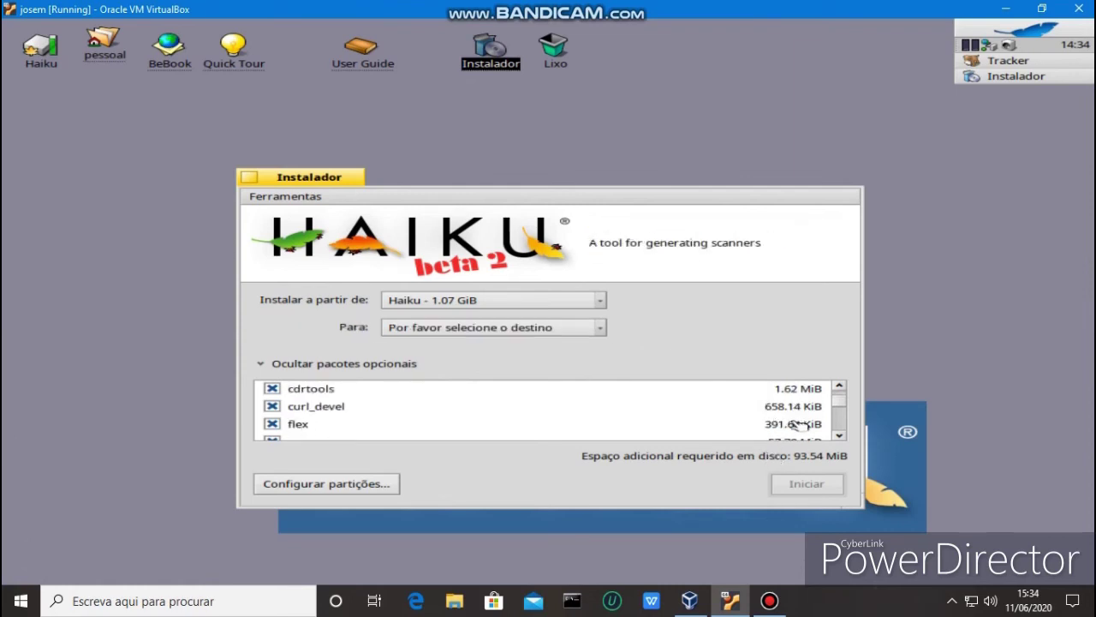
scroll(800, 421, "down", 3)
scroll(795, 424, "down", 4)
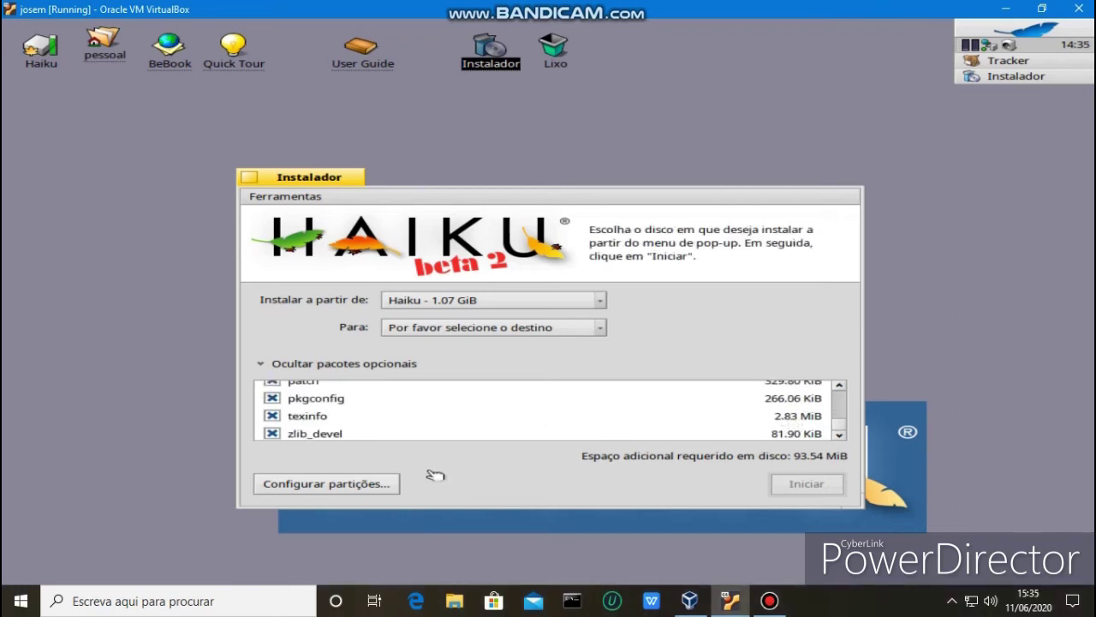
left_click(251, 178)
Open the BeBook documentation from the desktop's folder hierarchy in the context menu.
right_click(413, 138)
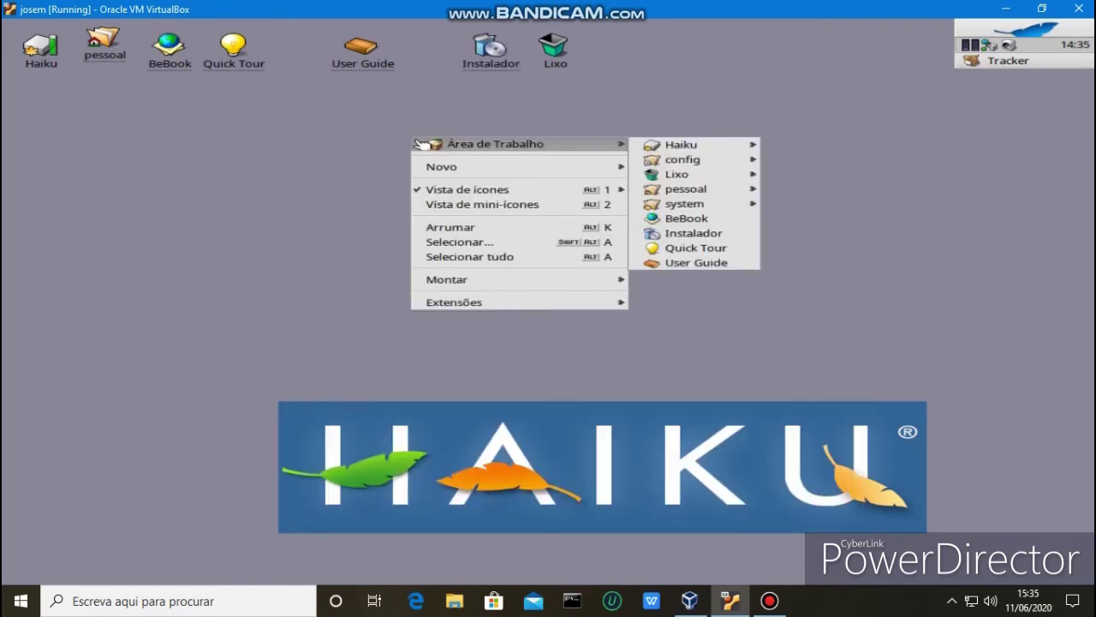
mouse_move(609, 144)
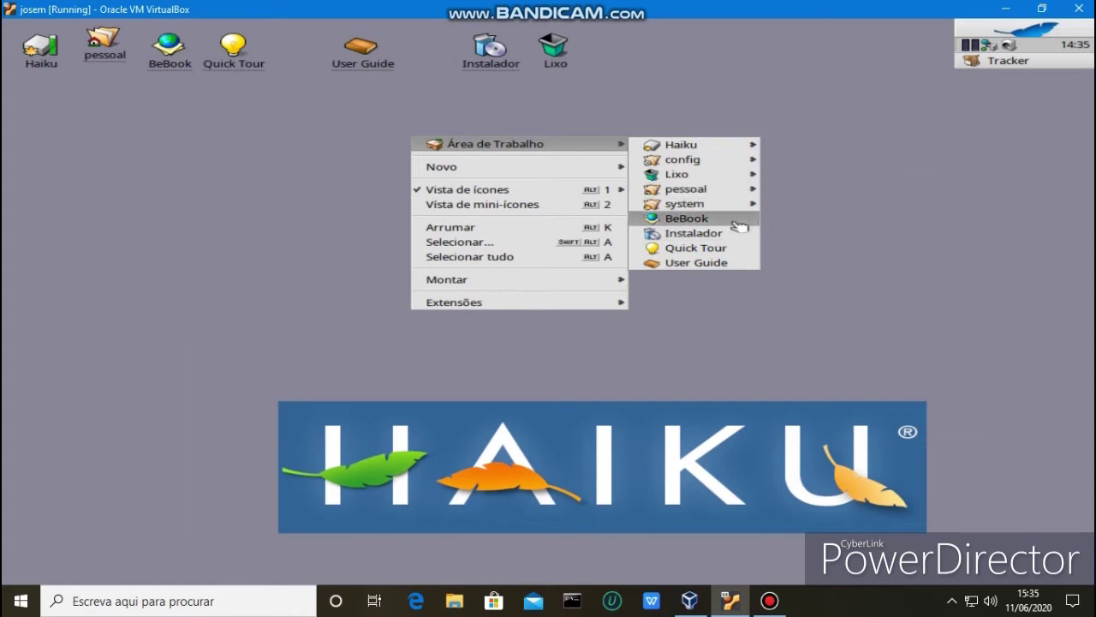
left_click(686, 218)
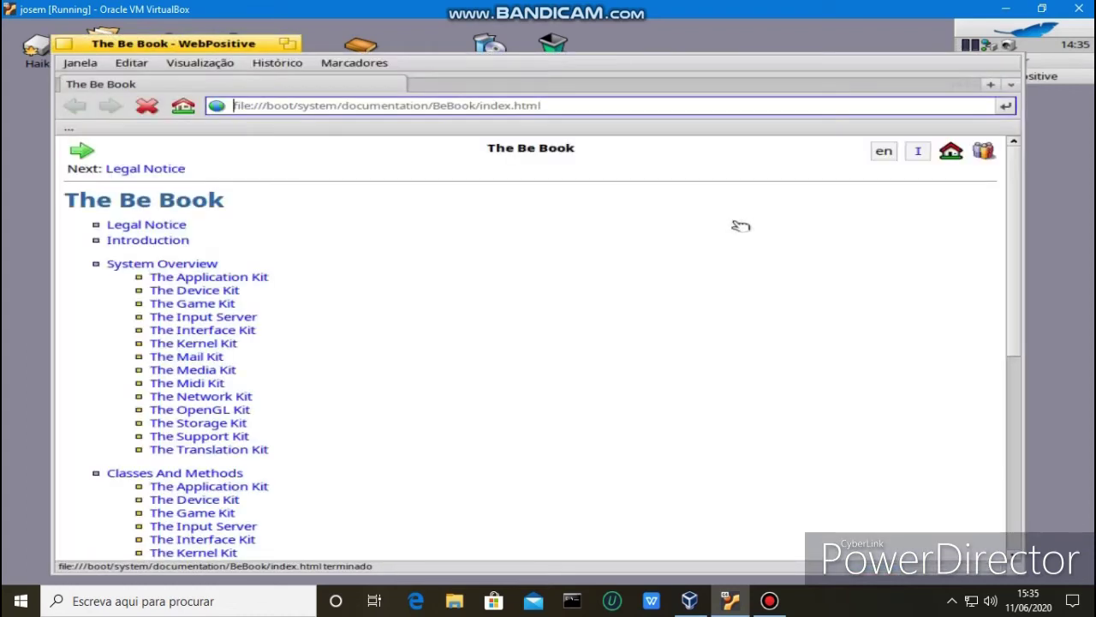
View The Application Kit page of the System Overview, and return to the Be Book index.
scroll(708, 245, "down", 1)
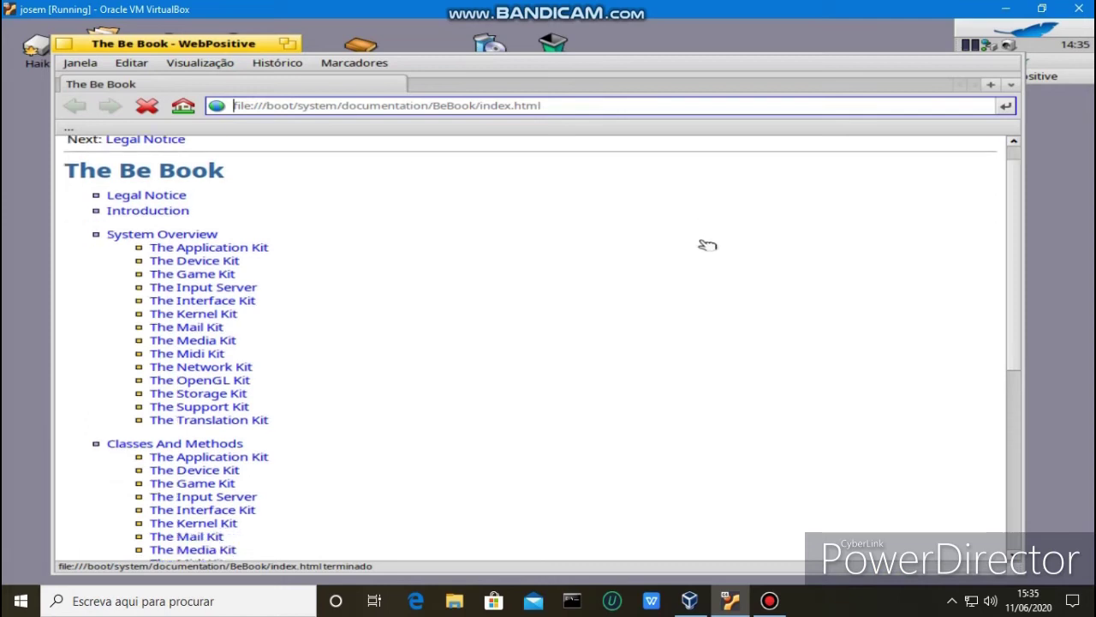
left_click(255, 249)
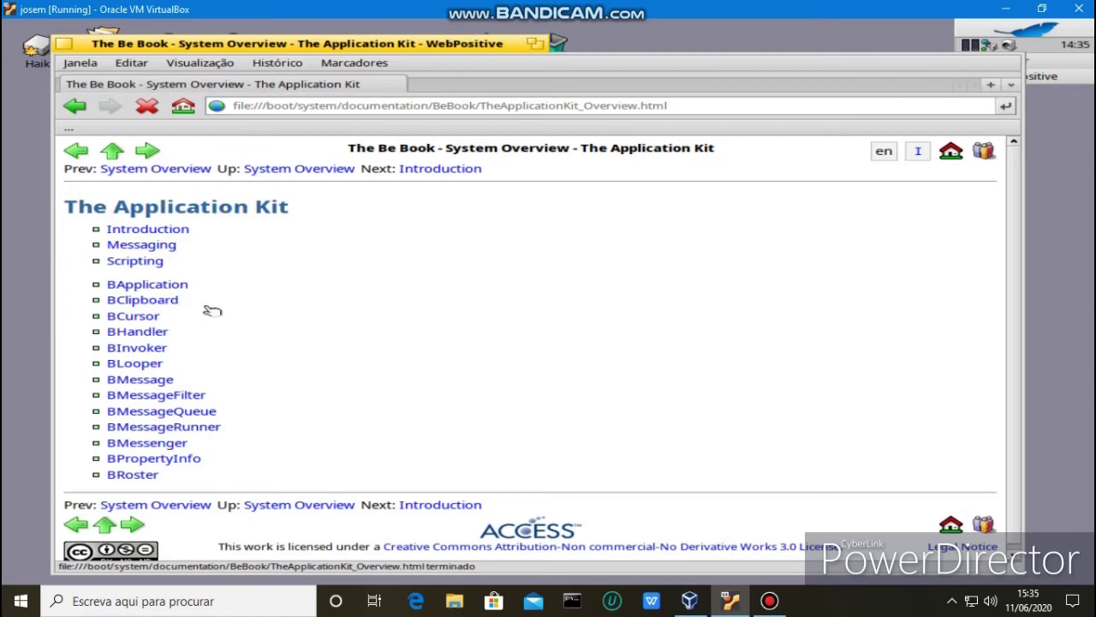
scroll(165, 345, "down", 1)
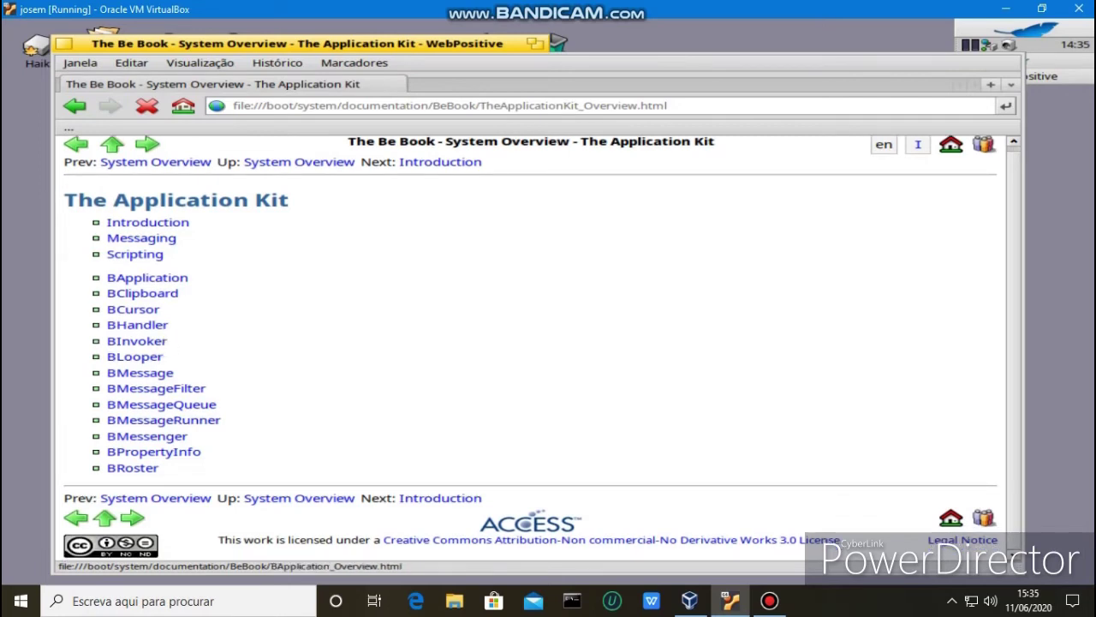
left_click(76, 105)
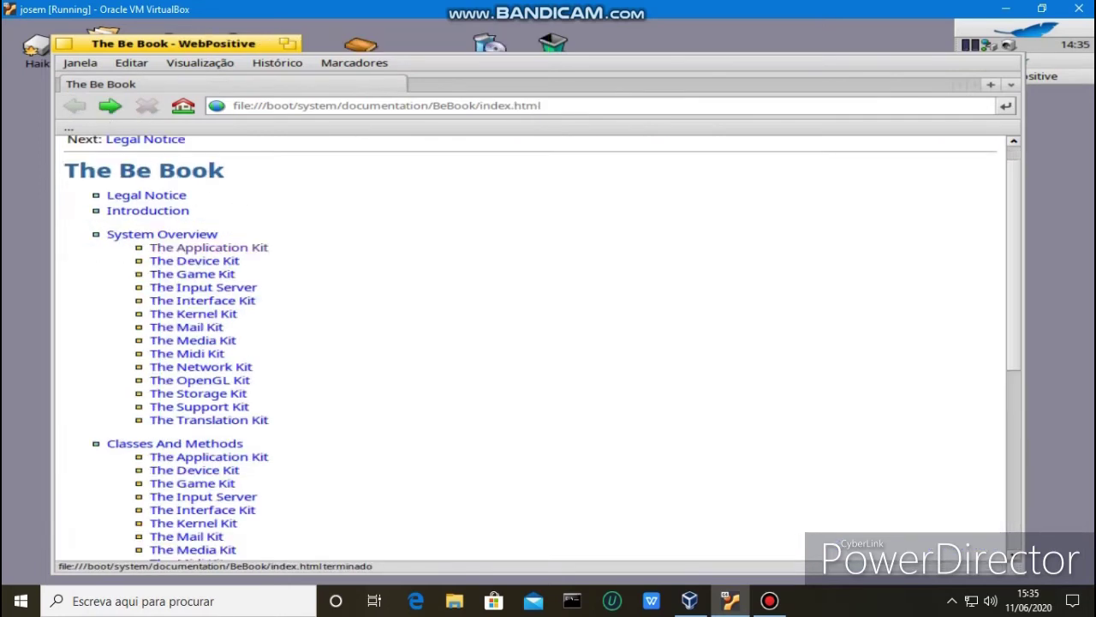
Look through the rest of the Be Book index to its end, and close the browser window.
scroll(210, 342, "down", 5)
scroll(210, 342, "down", 5)
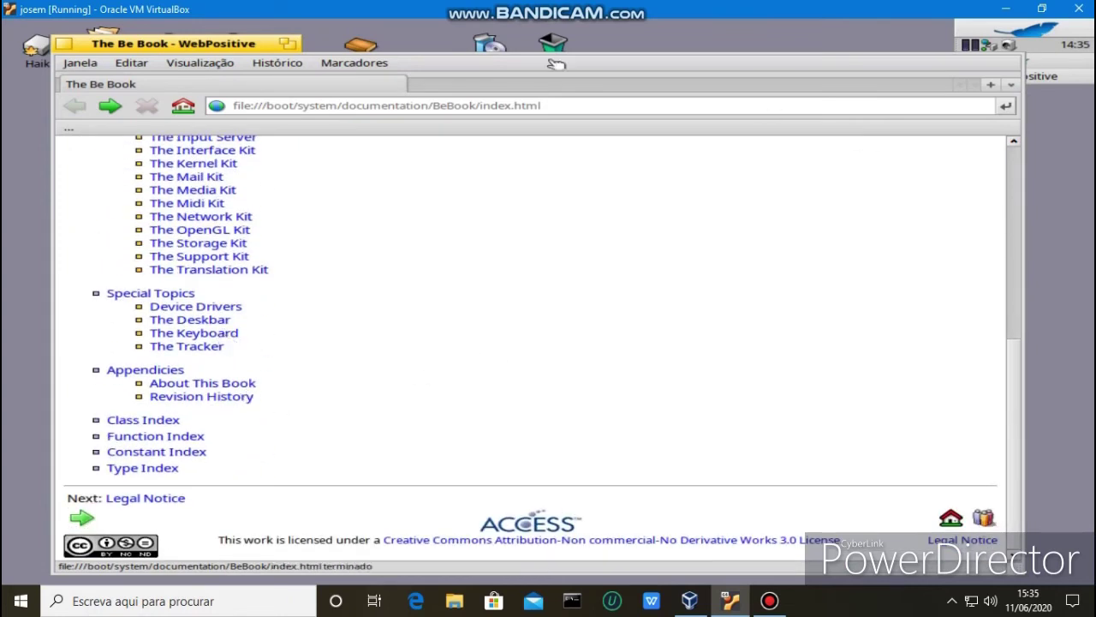
left_click(63, 44)
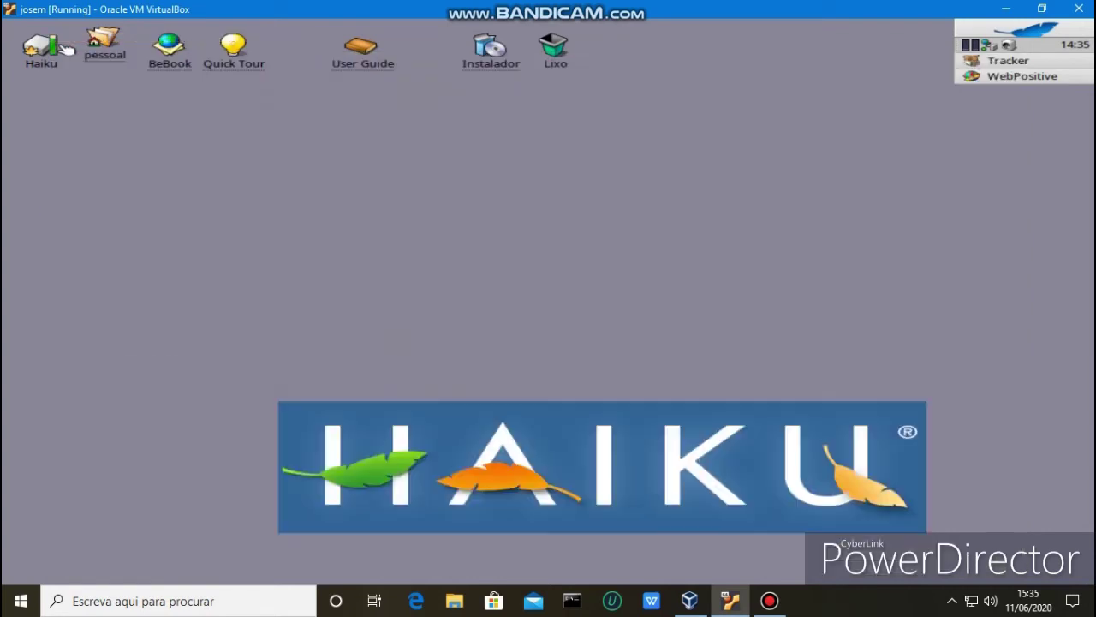
Open the background images extension (Imagens de Fundo) from the desktop's context menu.
right_click(546, 131)
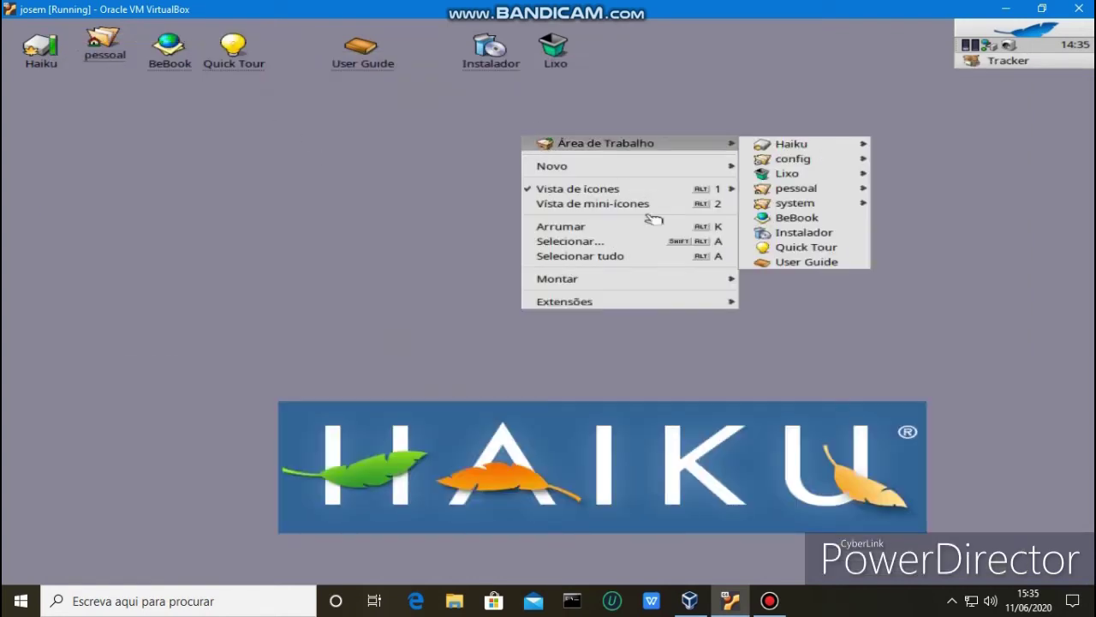
mouse_move(651, 304)
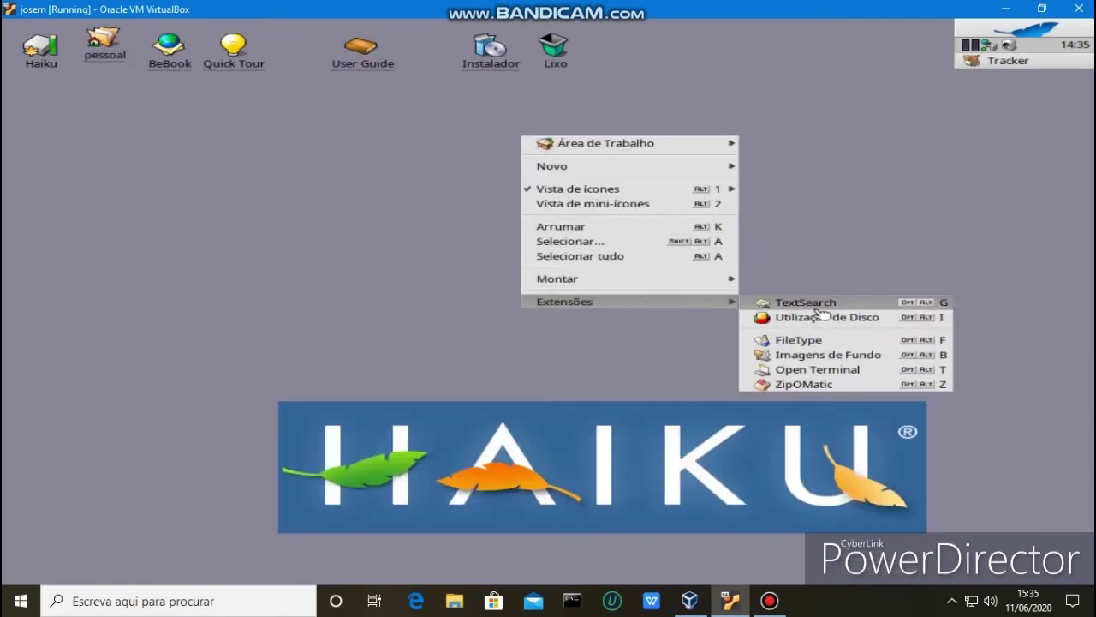
left_click(828, 355)
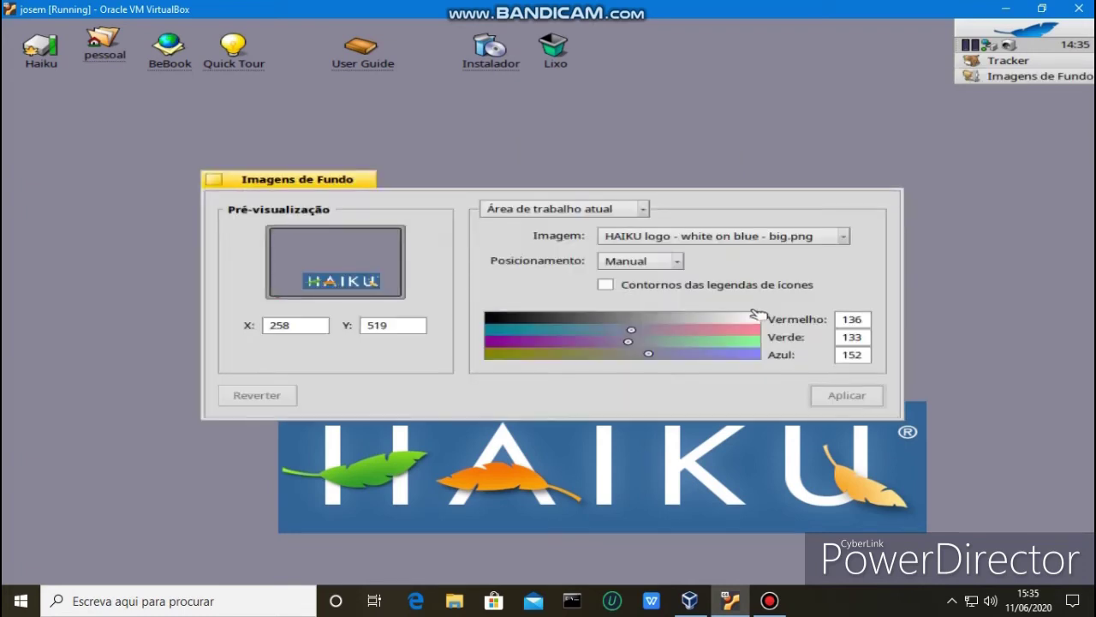
Look over the available workspace, image and placement options for the desktop background without changing them.
left_click(614, 211)
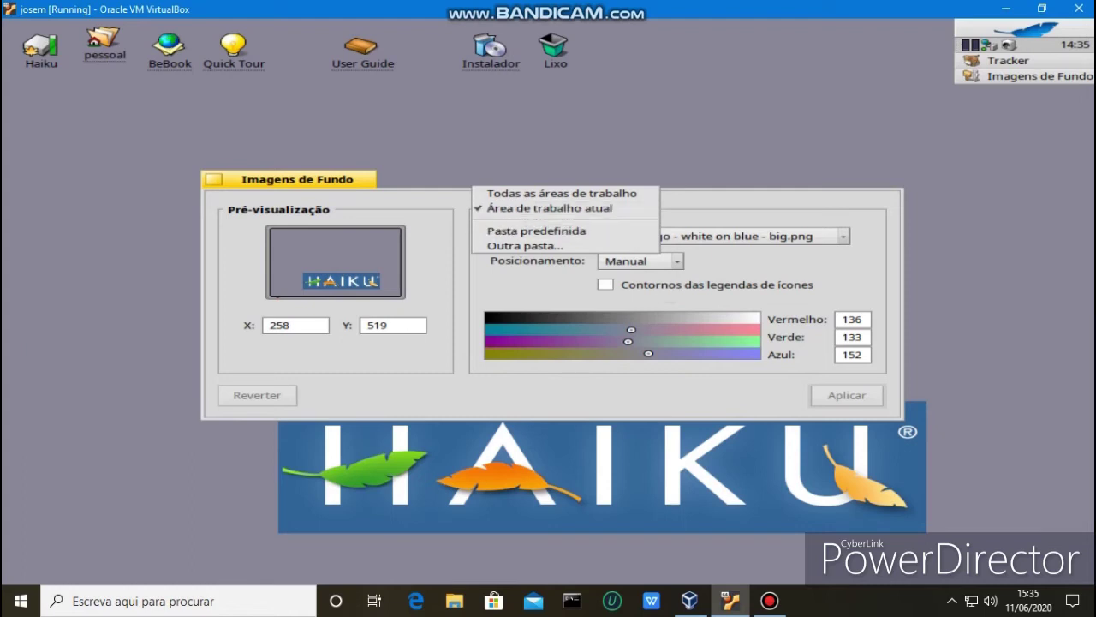
left_click(868, 236)
left_click(814, 242)
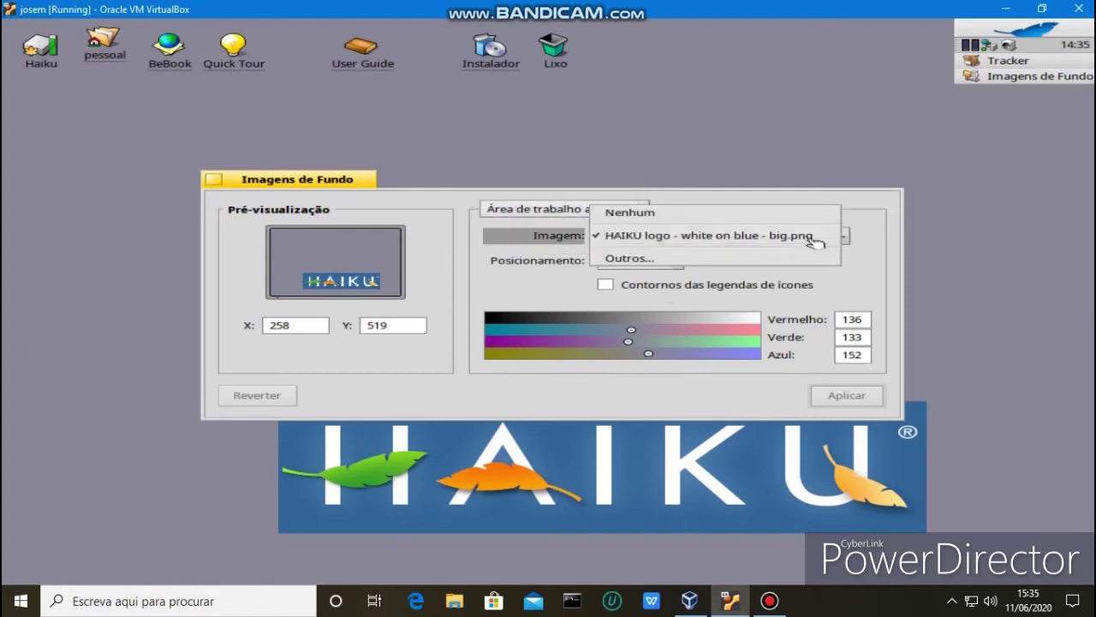
left_click(878, 247)
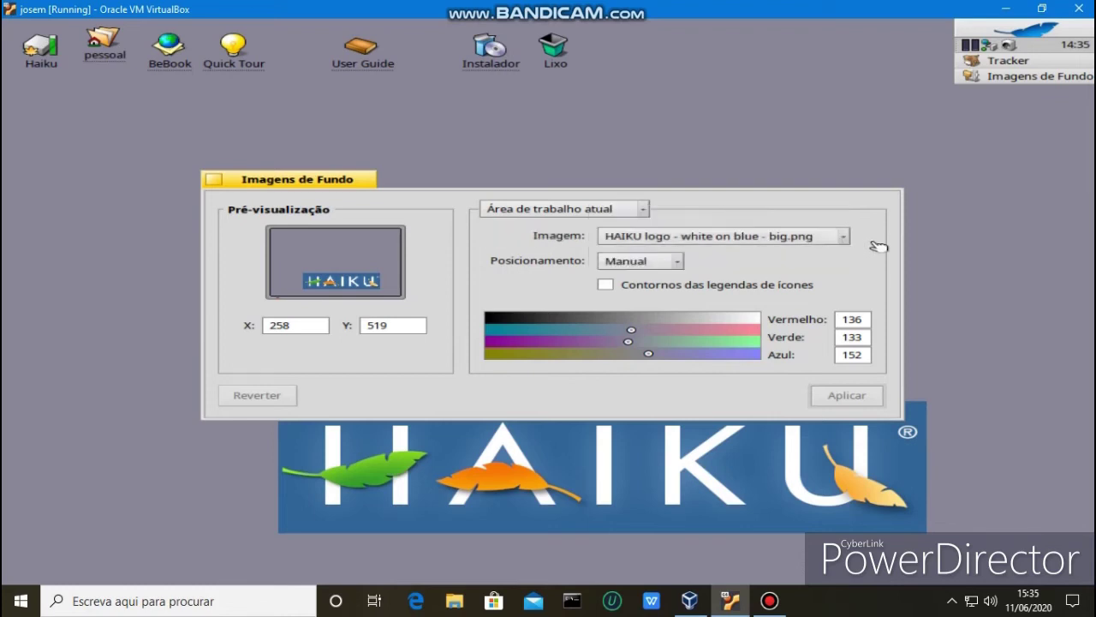
left_click(676, 264)
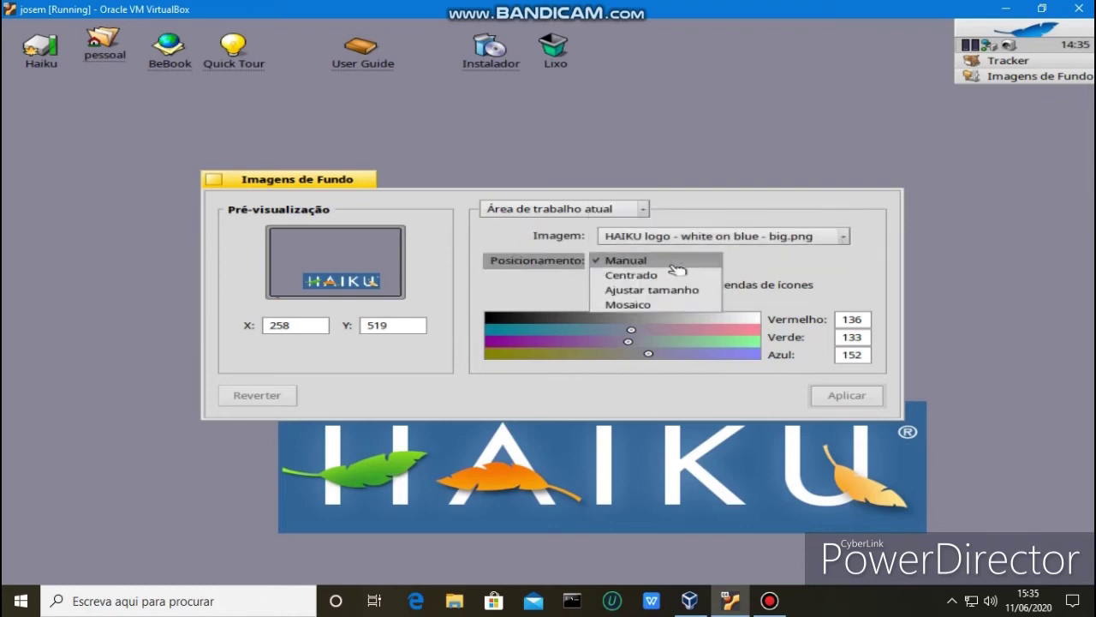
left_click(859, 255)
Set the desktop background colour to red 97, green 161 and blue 124, apply it, and close the background settings.
mouse_move(629, 347)
left_mouse_down()
mouse_move(712, 340)
mouse_move(631, 340)
mouse_move(705, 321)
mouse_move(598, 323)
left_mouse_up()
left_click(822, 392)
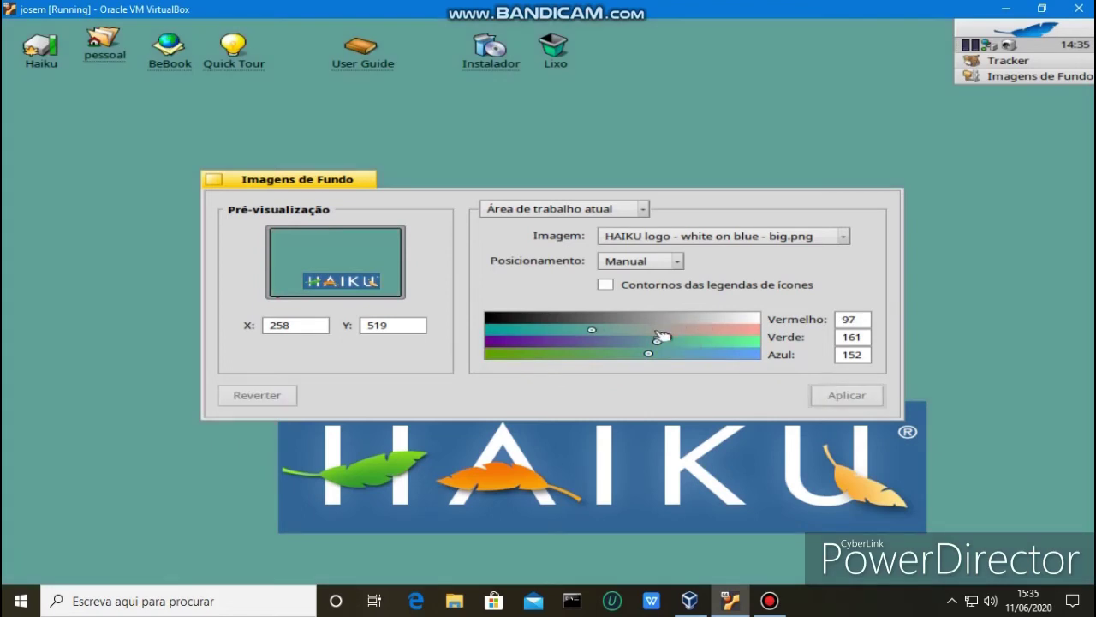
mouse_move(641, 352)
left_mouse_down()
mouse_move(710, 350)
mouse_move(620, 352)
left_mouse_up()
left_click(823, 392)
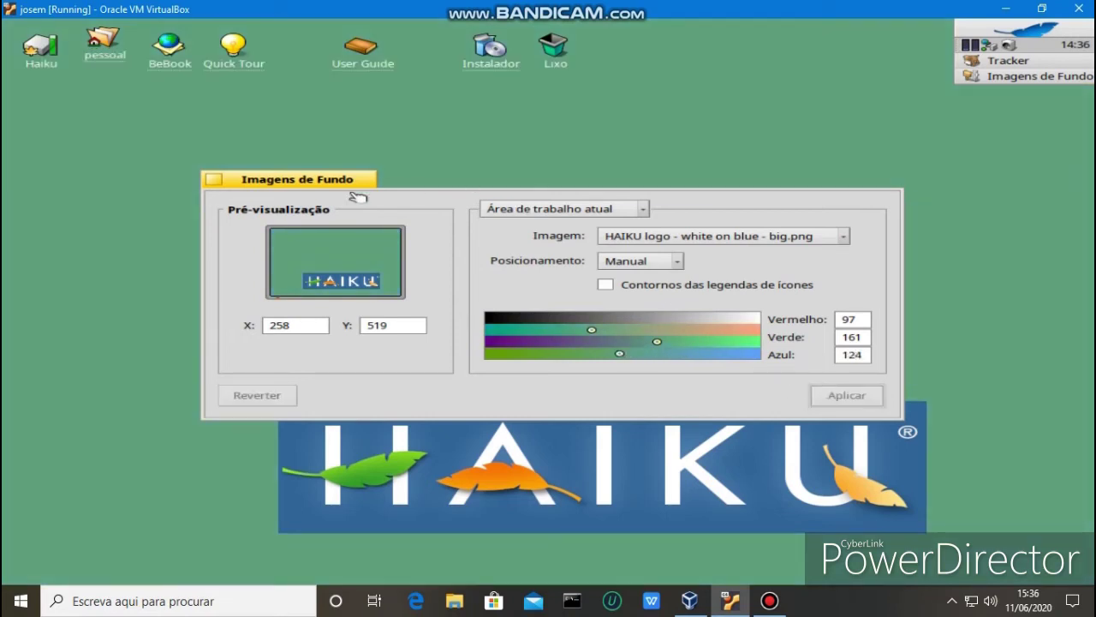
left_click(214, 179)
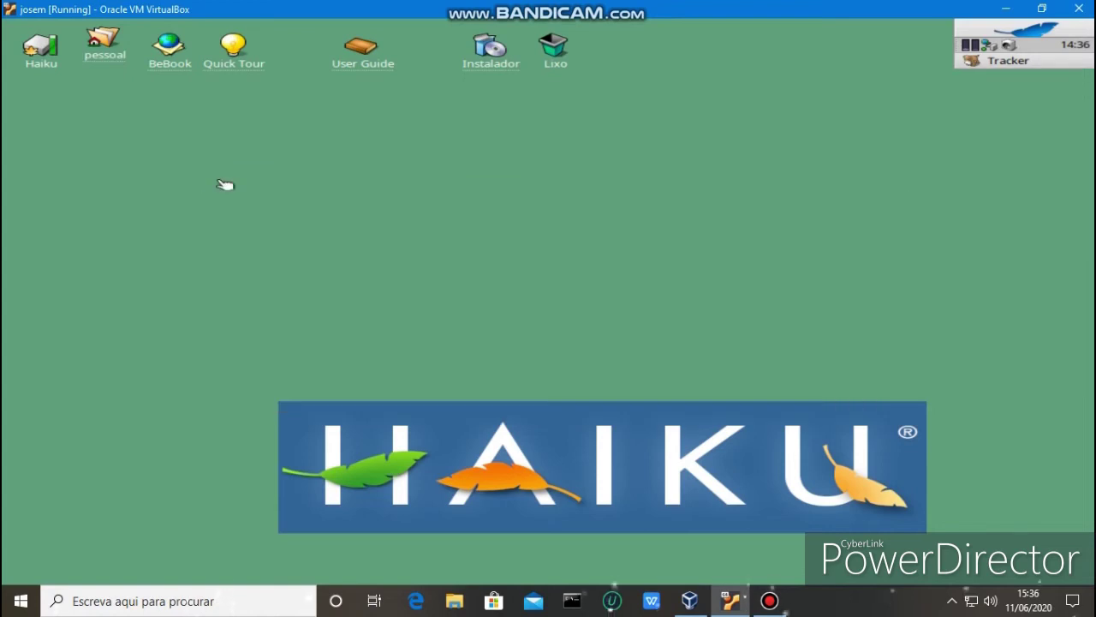
Create a new C++ source file on the desktop and keep its default name.
right_click(457, 130)
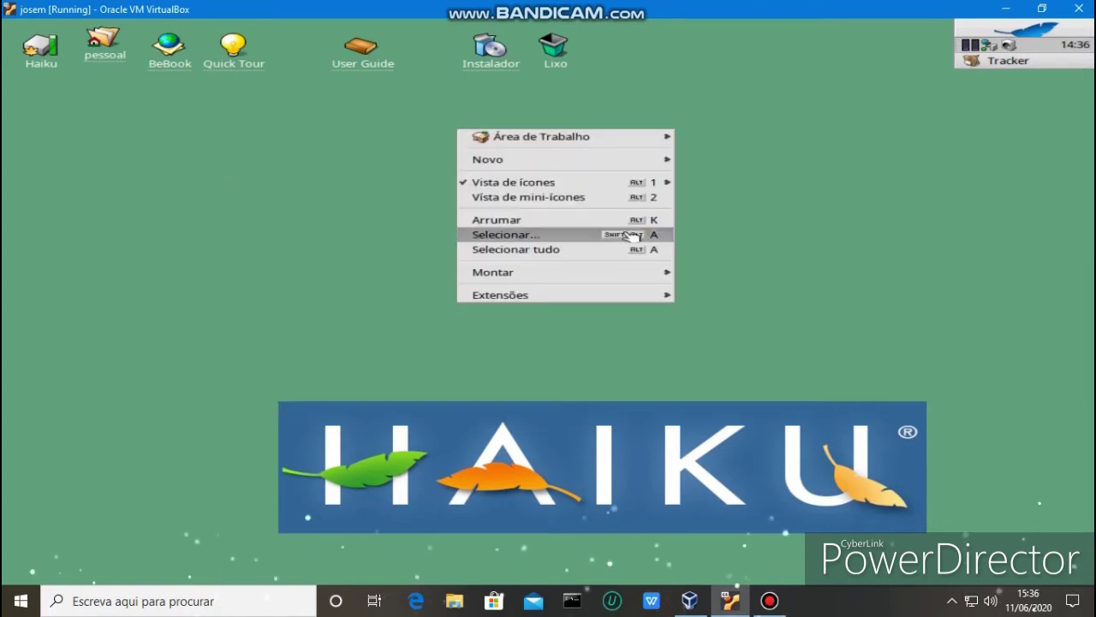
mouse_move(657, 159)
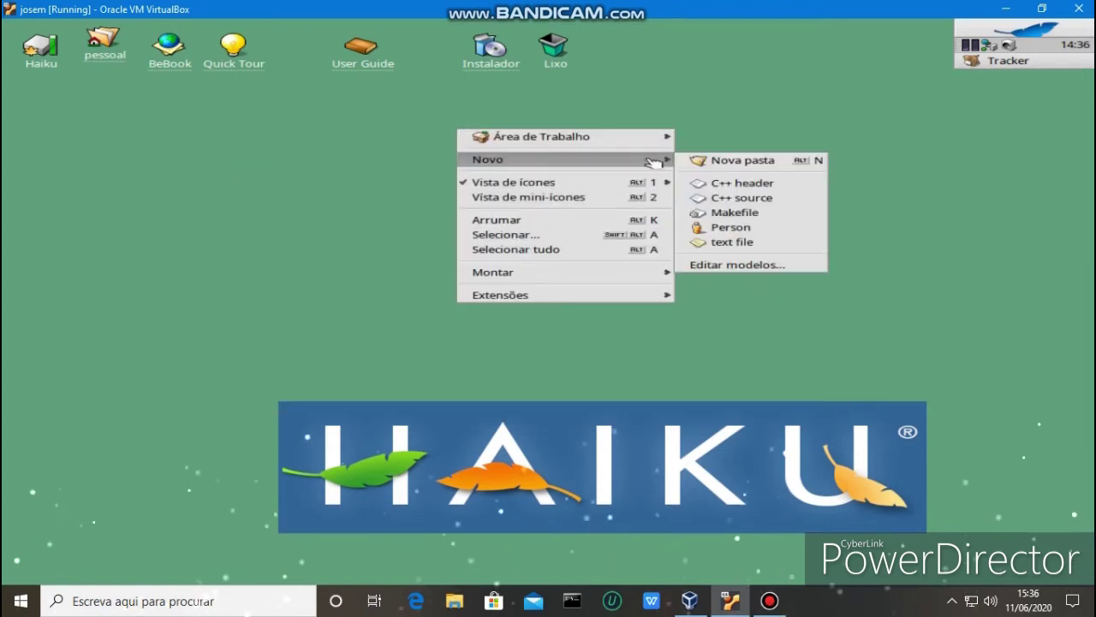
left_click(777, 197)
left_click(592, 172)
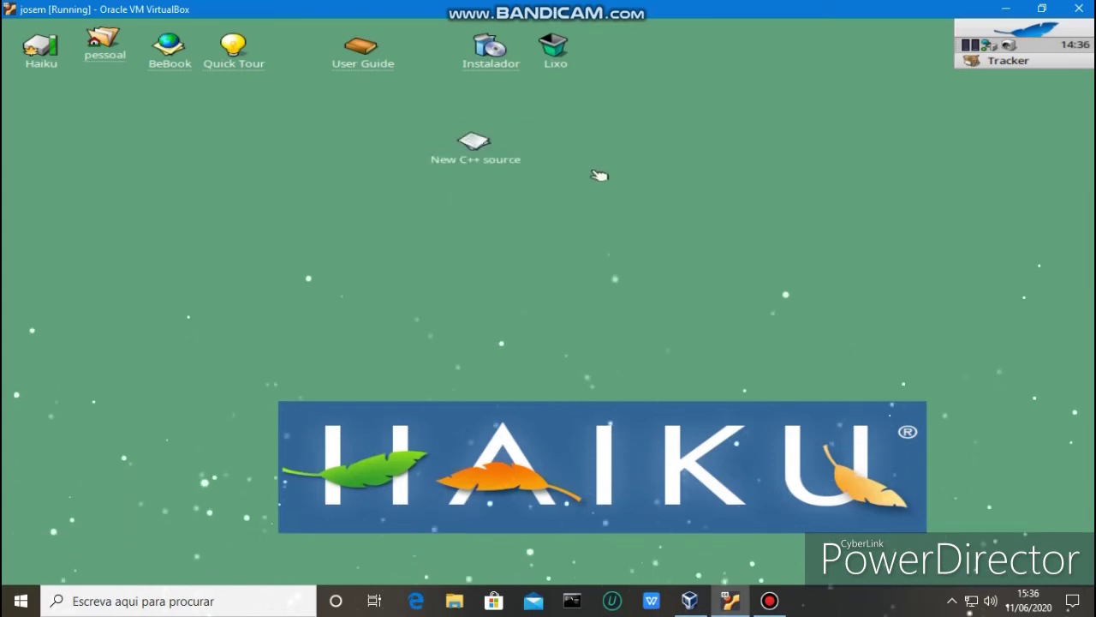
Open the New C++ source file in the editor, look over its template code, and close it.
double_click(463, 146)
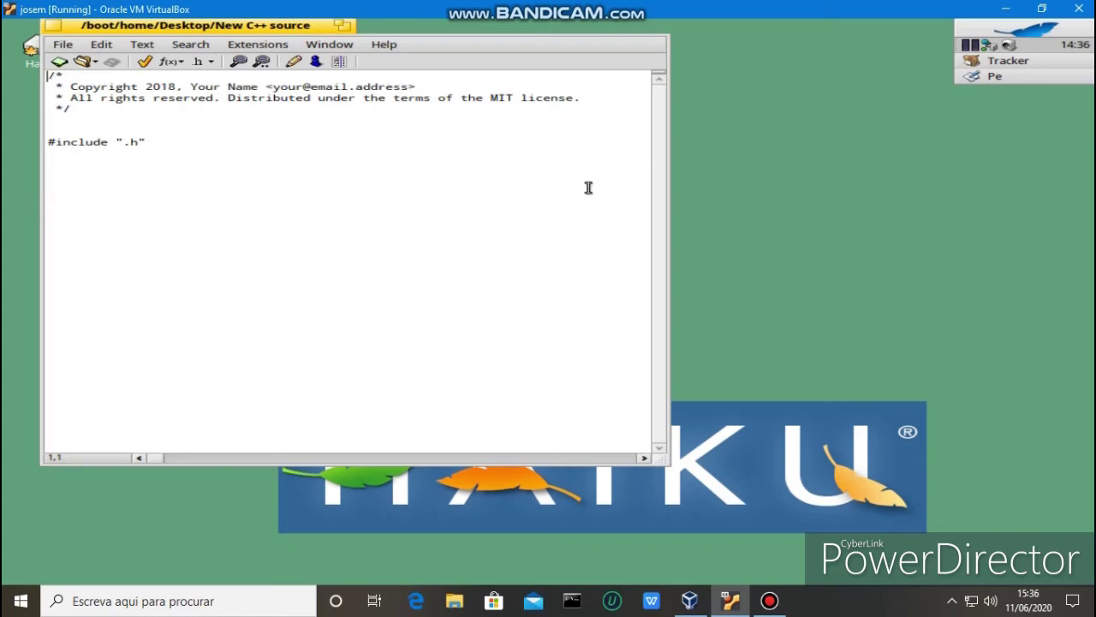
left_click_drag(291, 31, 576, 101)
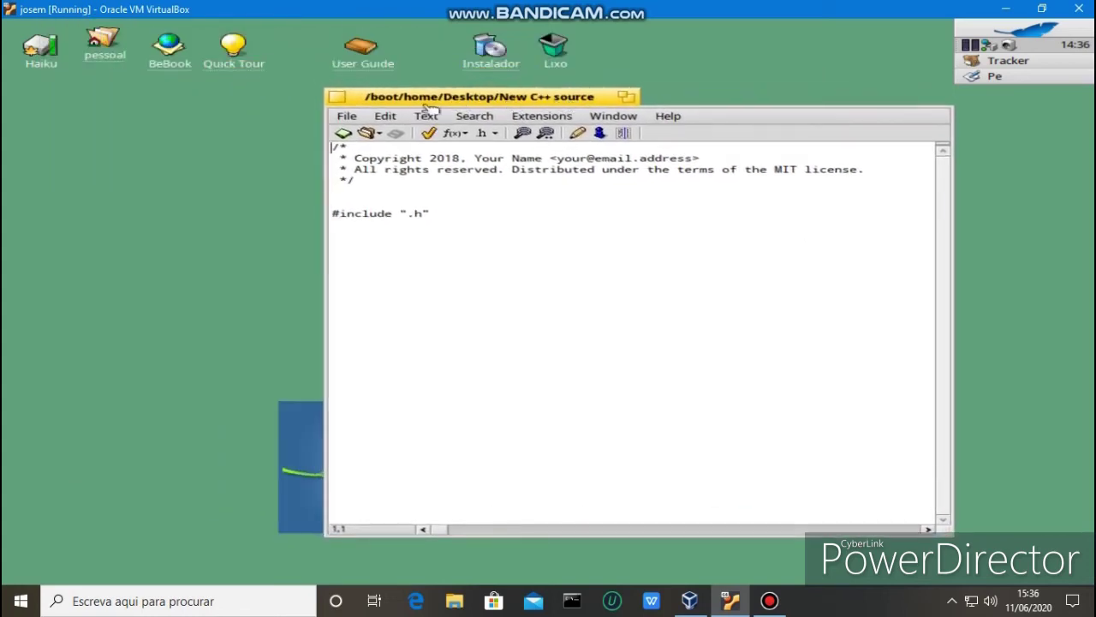
left_click(337, 96)
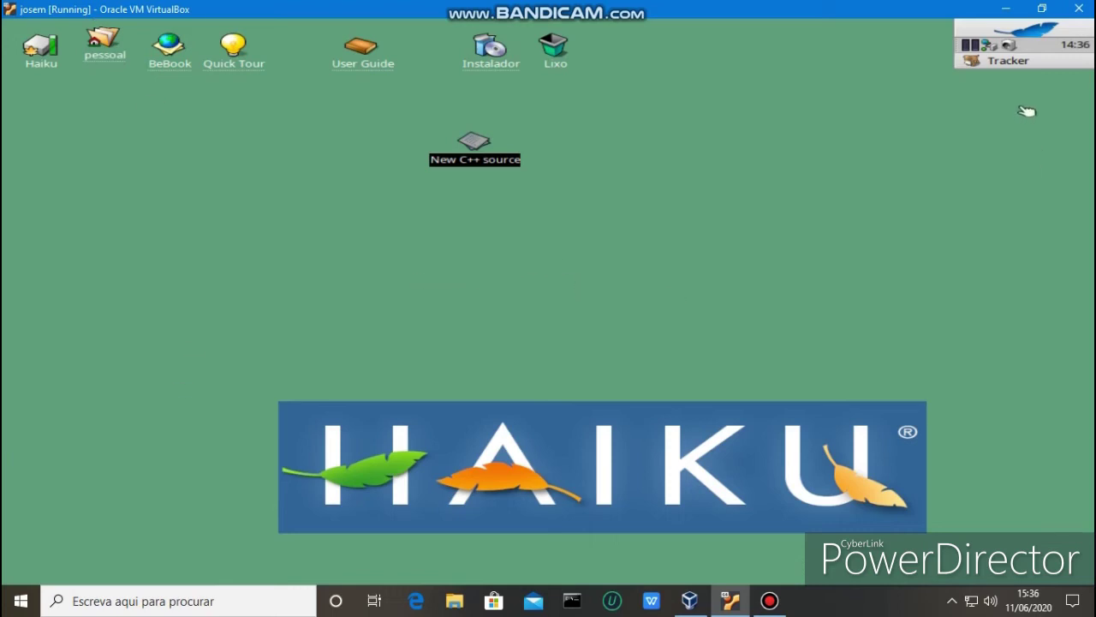
Show the Deskbar clock's calendar, and set the Deskbar icon size to medium in the Deskbar preferences.
left_click(1023, 65)
left_click(1076, 44)
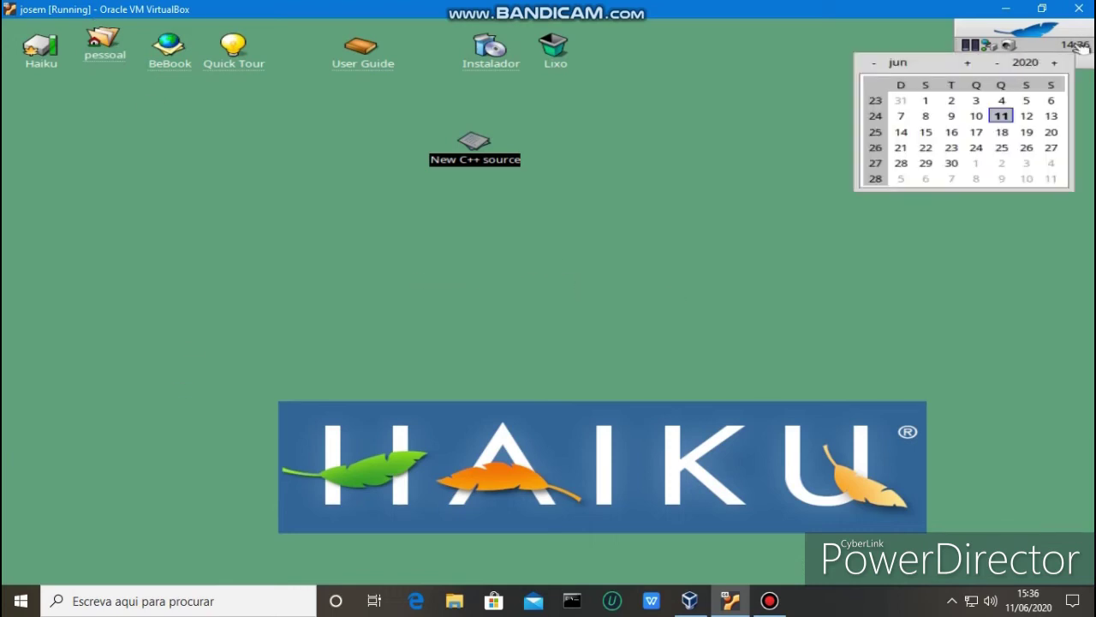
left_click(1066, 31)
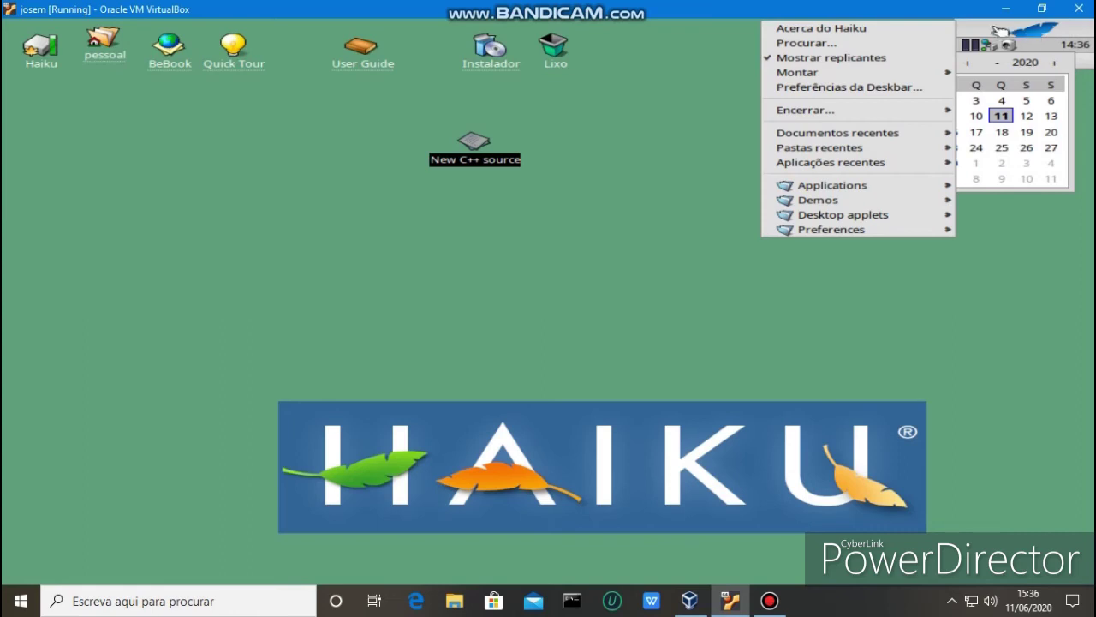
left_click(906, 85)
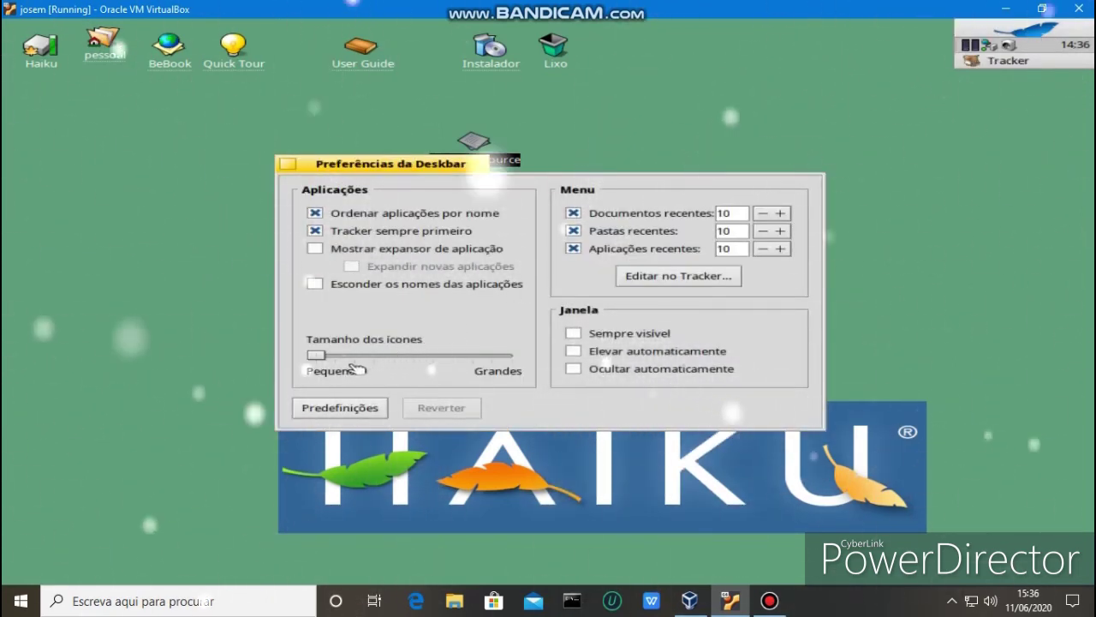
left_click_drag(316, 354, 409, 371)
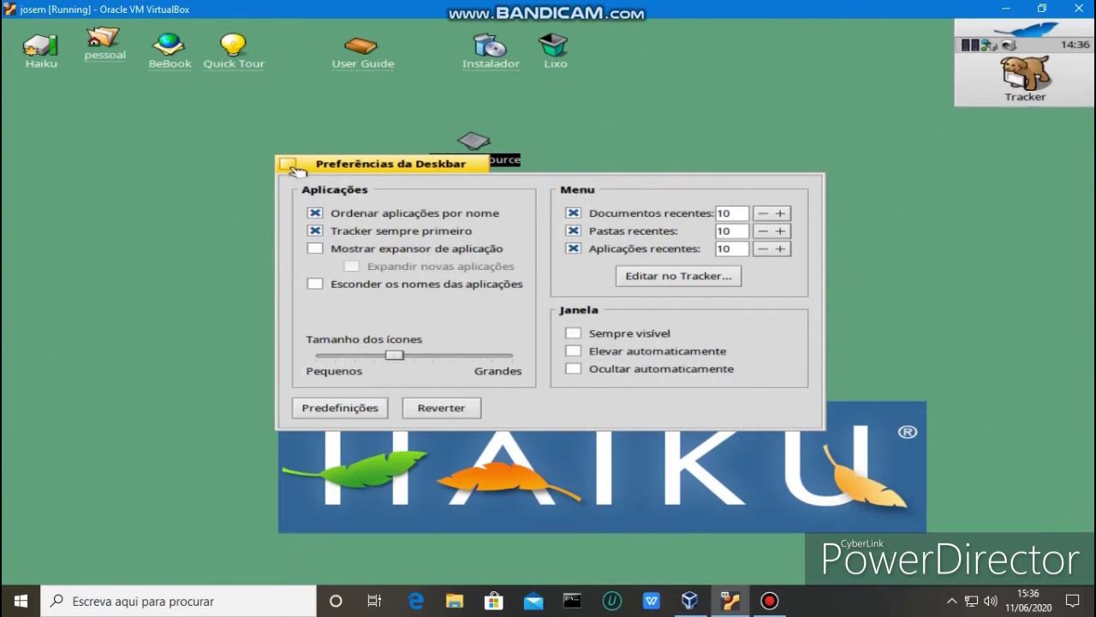
left_click(288, 163)
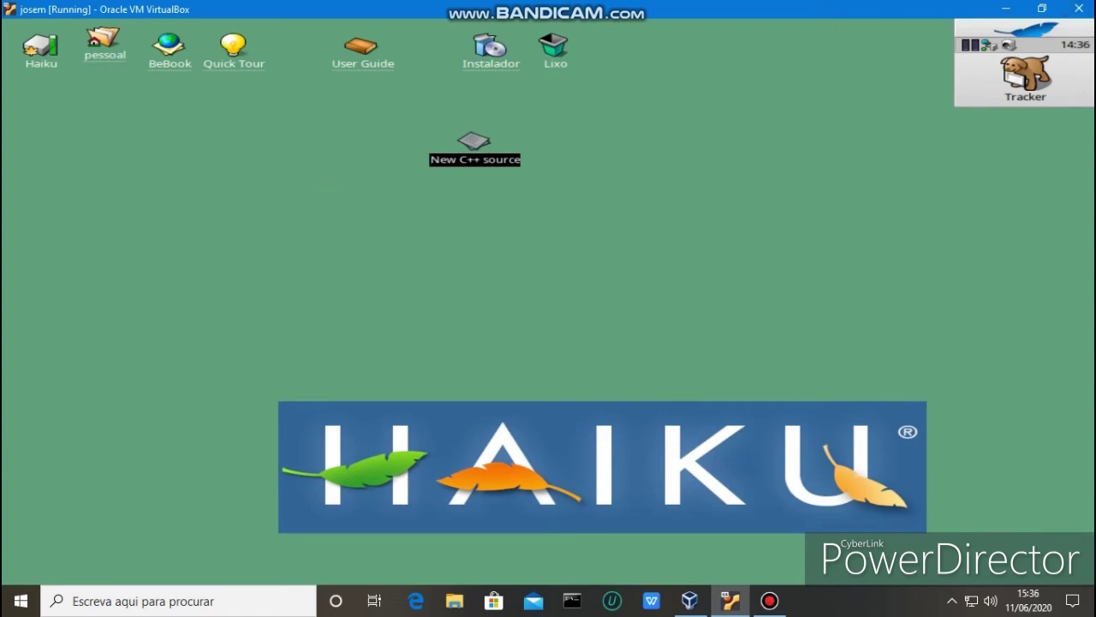
Open the Lixo folder through the desktop's folder list, look at its contents, and close it.
right_click(618, 128)
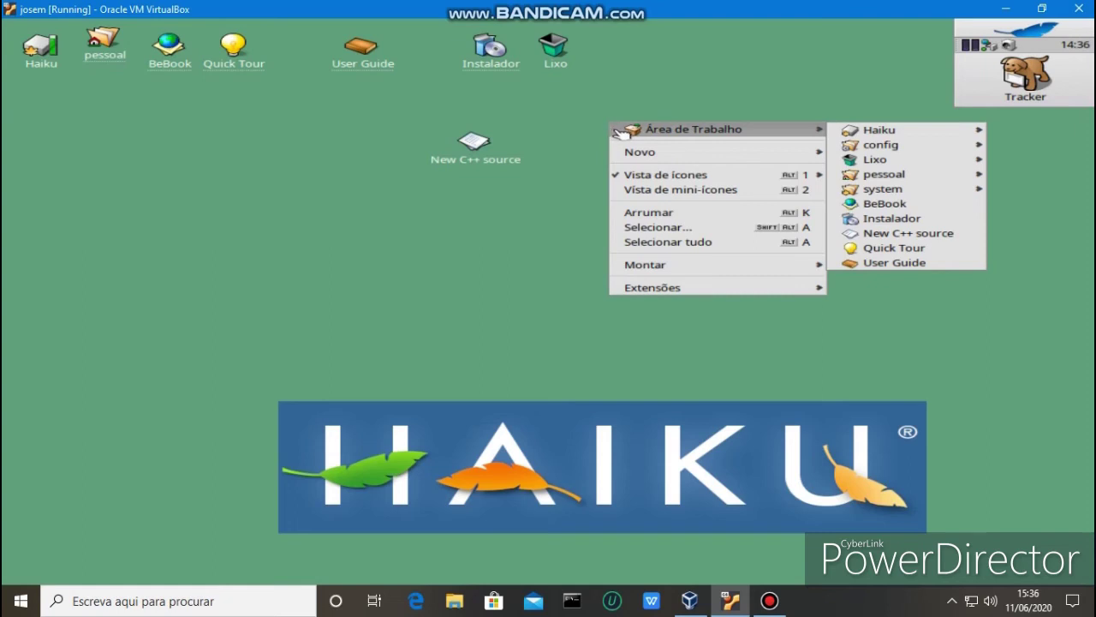
left_click(906, 161)
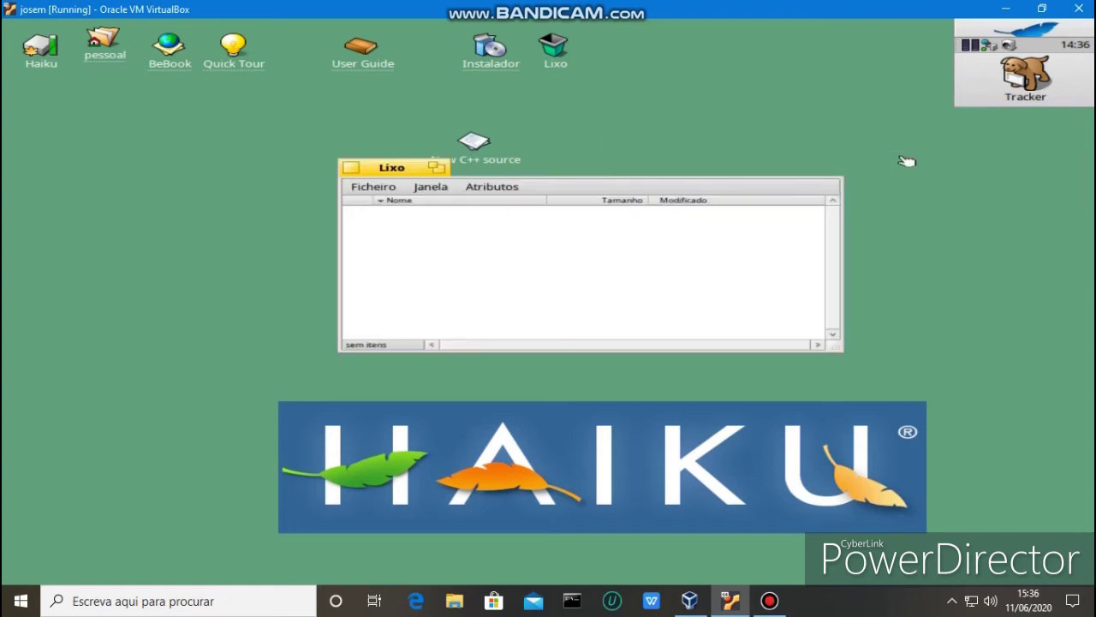
left_click(352, 168)
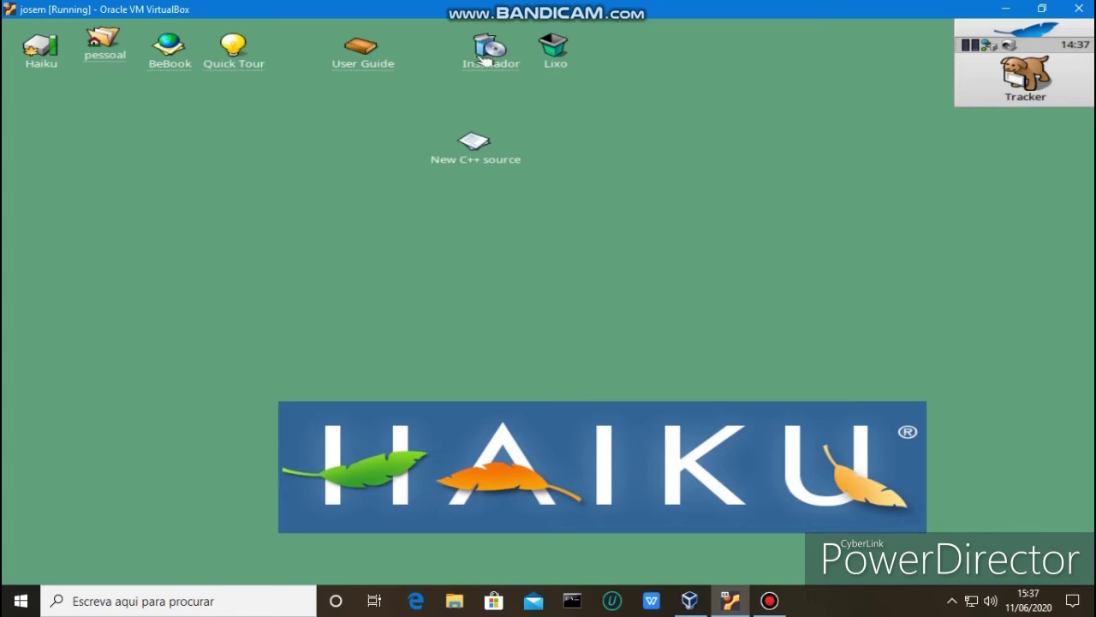
Open the Quick Tour and view its Deskbar section, and check the system volume control without changing it.
left_click(251, 46)
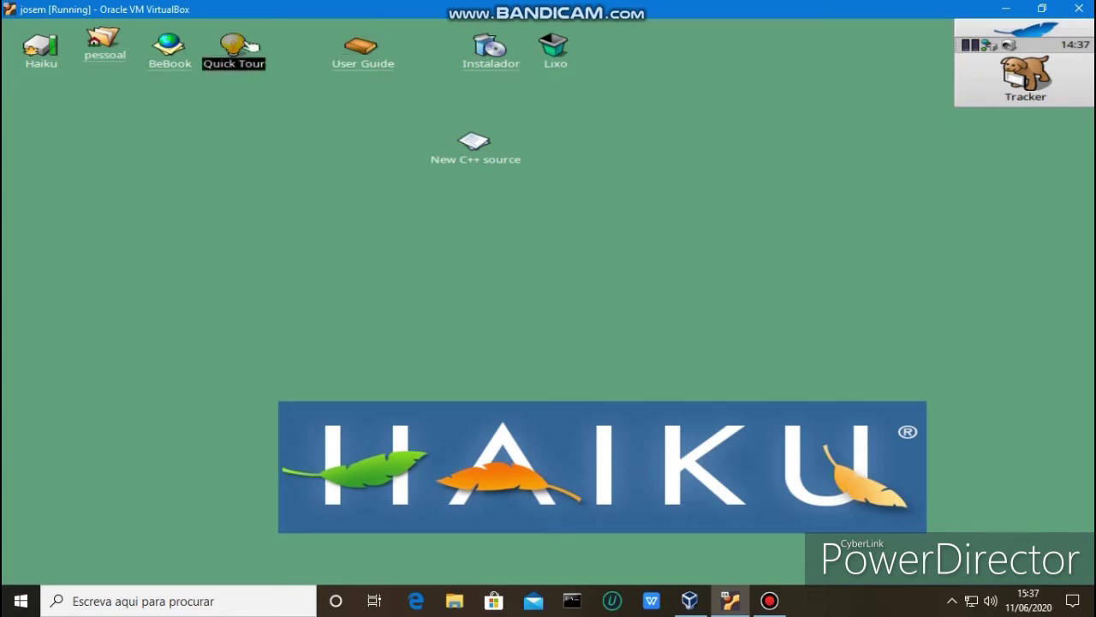
double_click(251, 45)
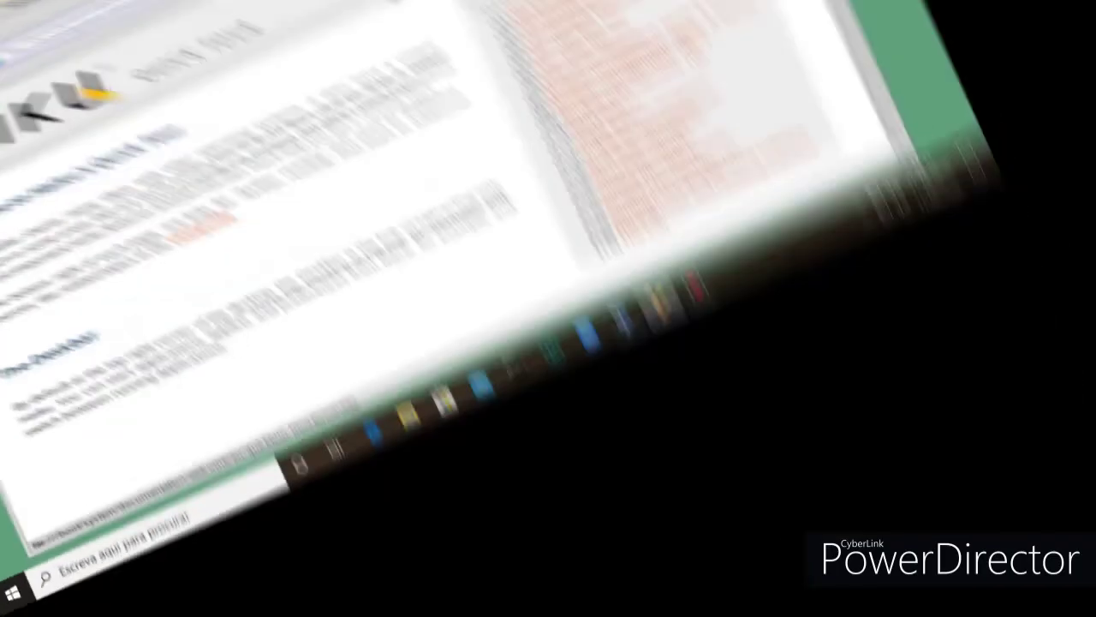
scroll(576, 202, "down", 3)
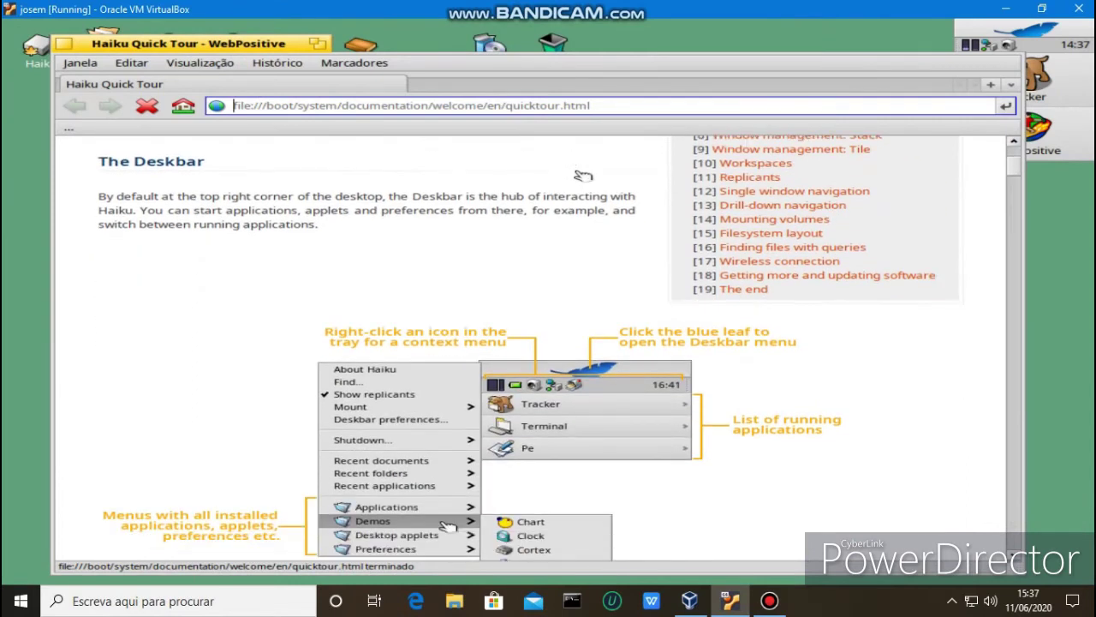
scroll(586, 175, "down", 1)
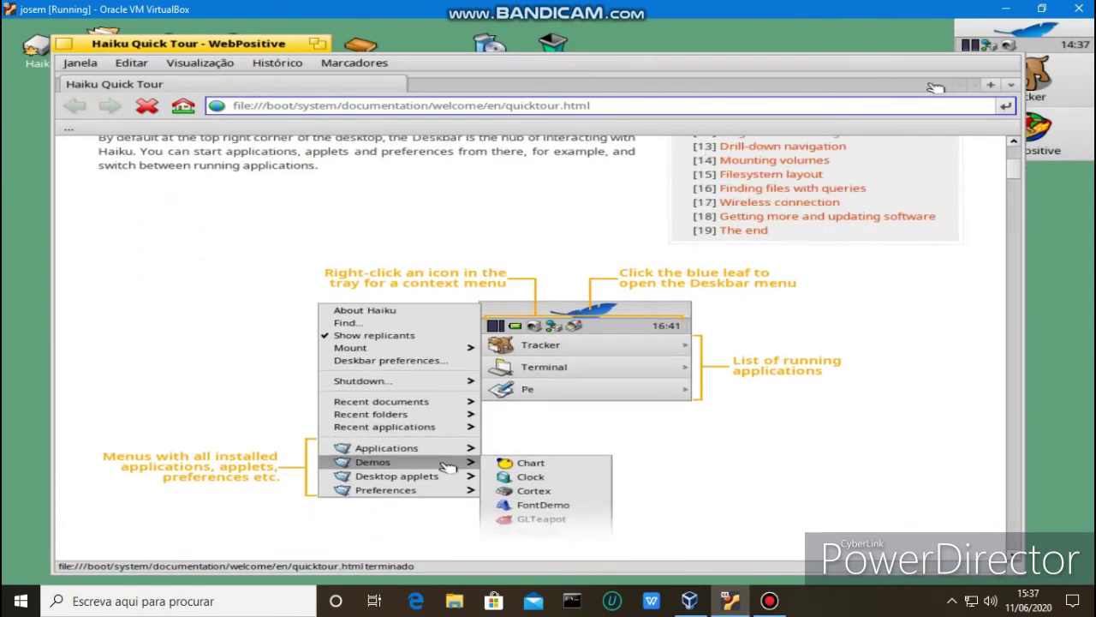
left_click(1012, 45)
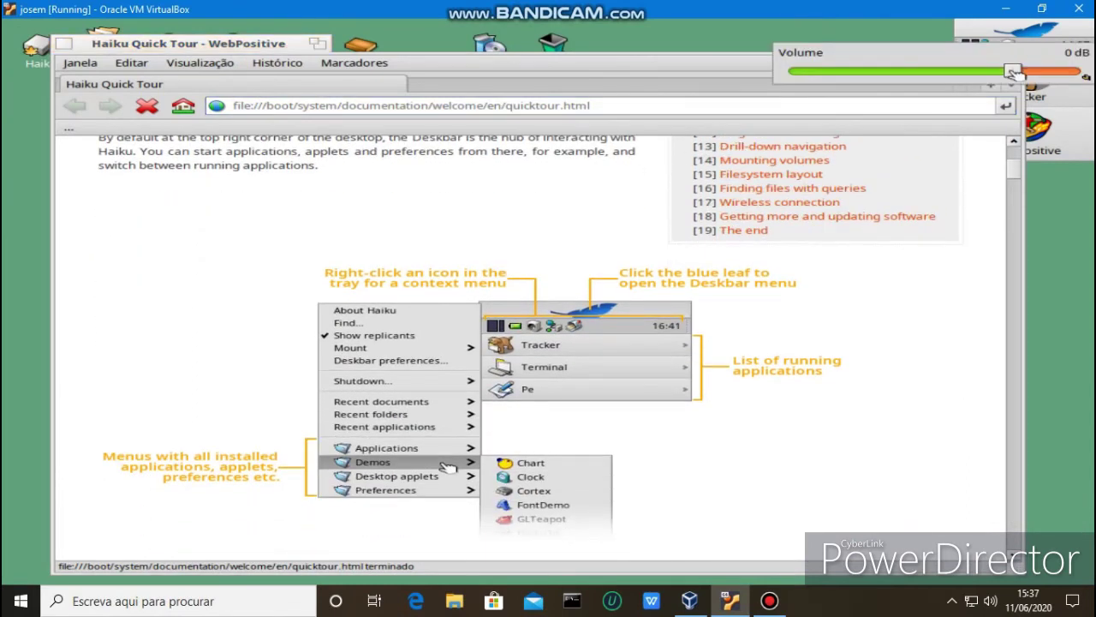
left_click(961, 30)
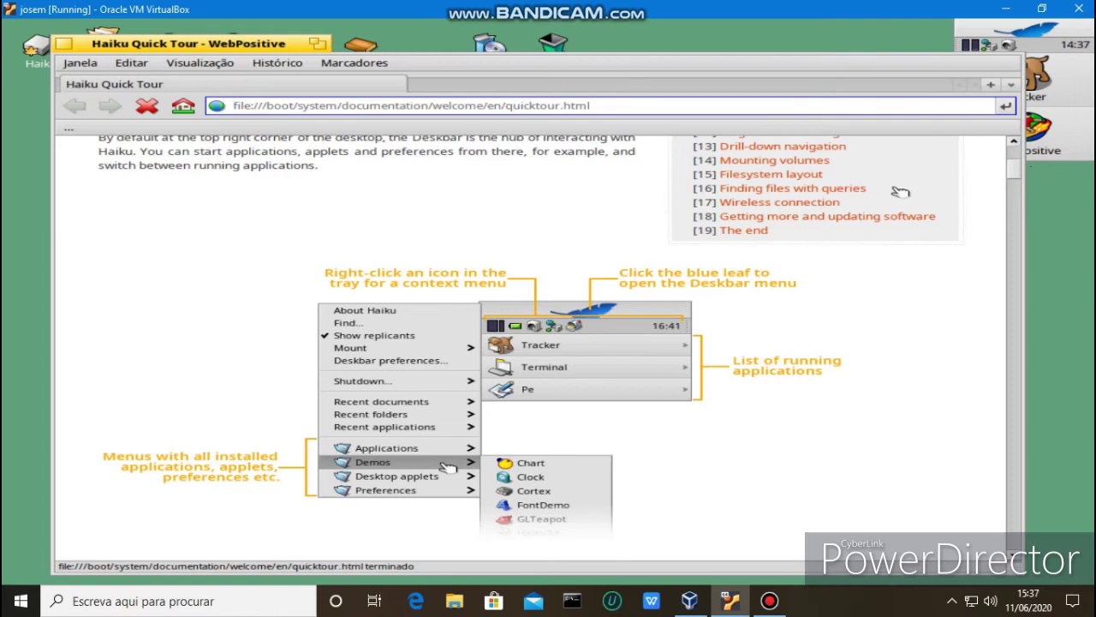
Look through the rest of the Quick Tour, from the window widgets to the end, and close the browser window.
scroll(883, 195, "down", 10)
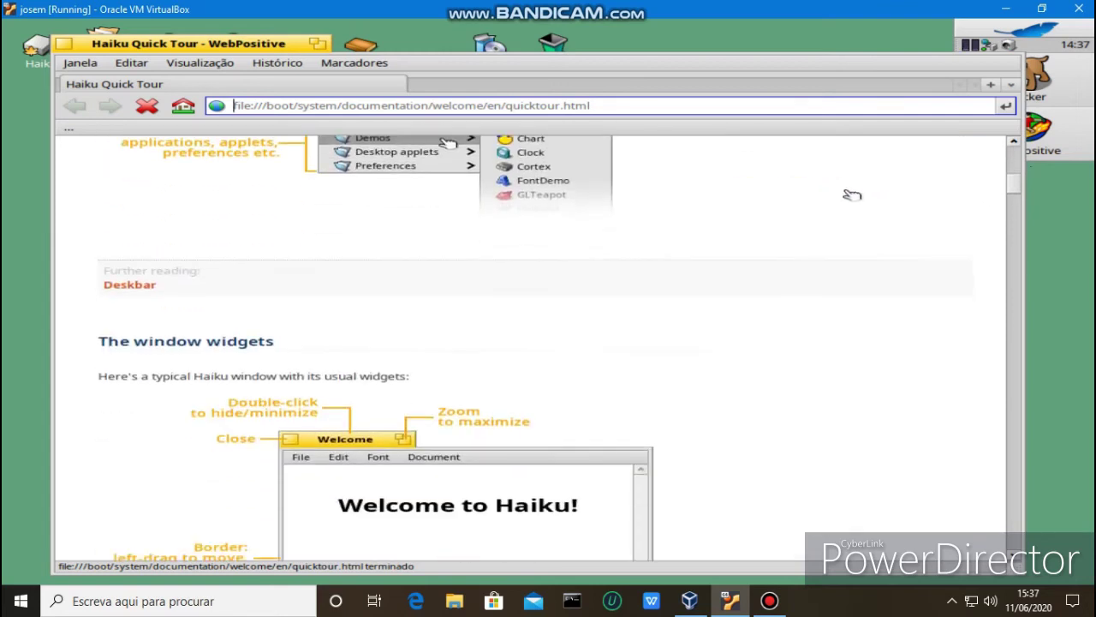
scroll(848, 193, "down", 13)
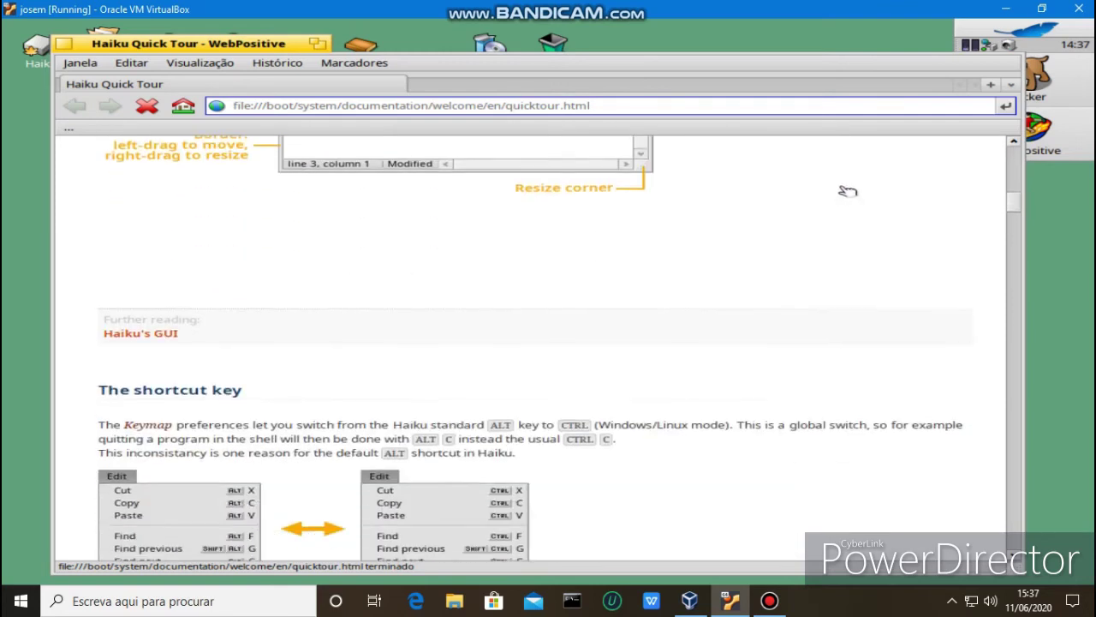
scroll(846, 189, "down", 11)
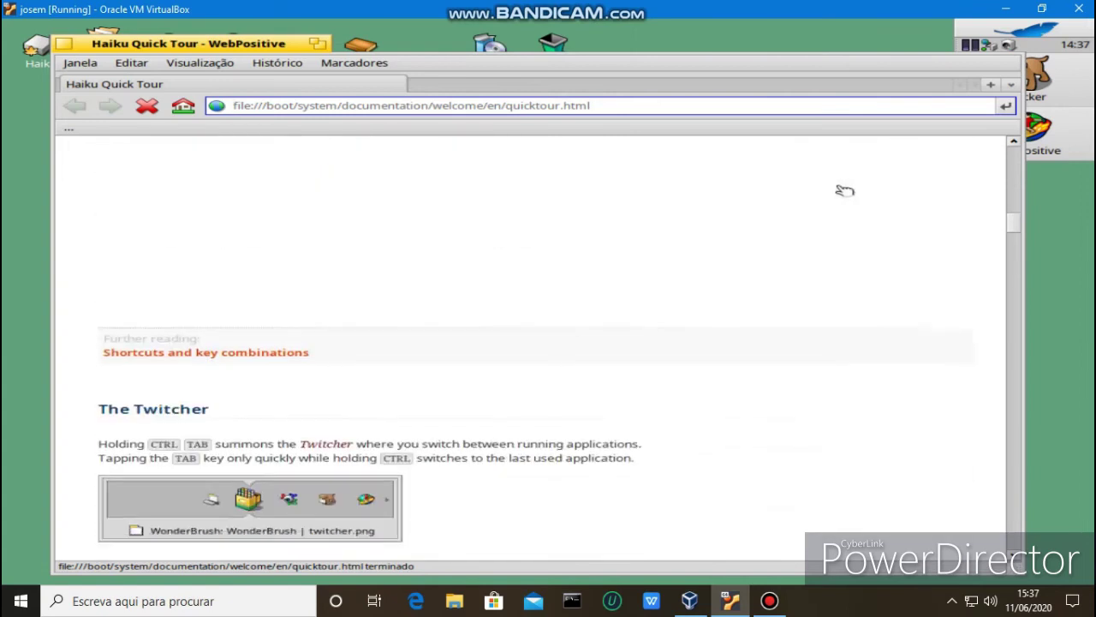
scroll(842, 190, "down", 10)
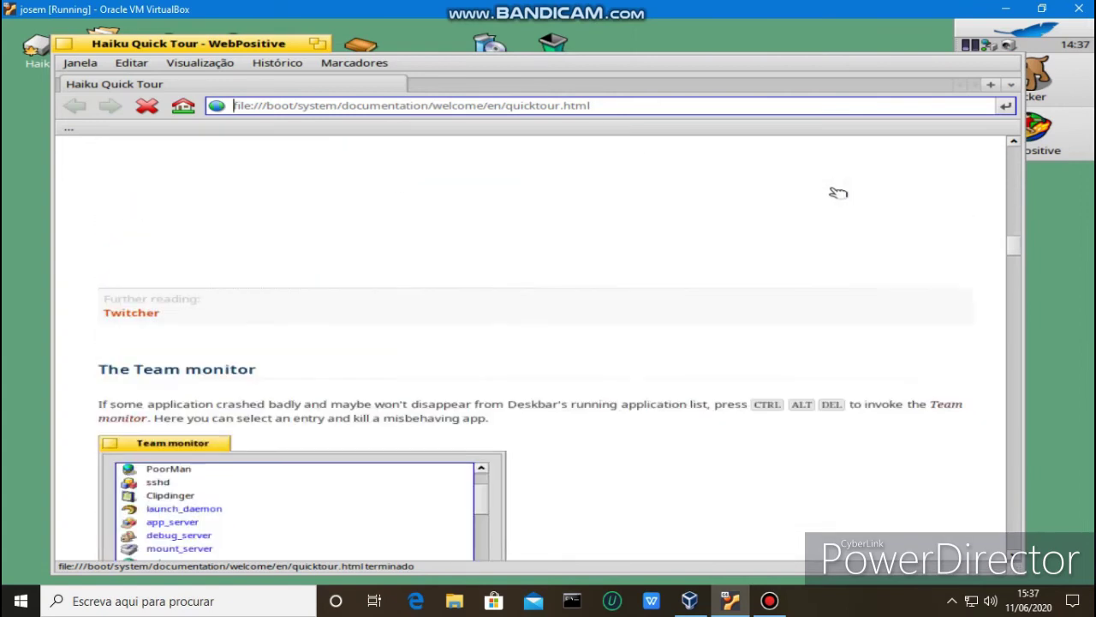
scroll(838, 192, "down", 10)
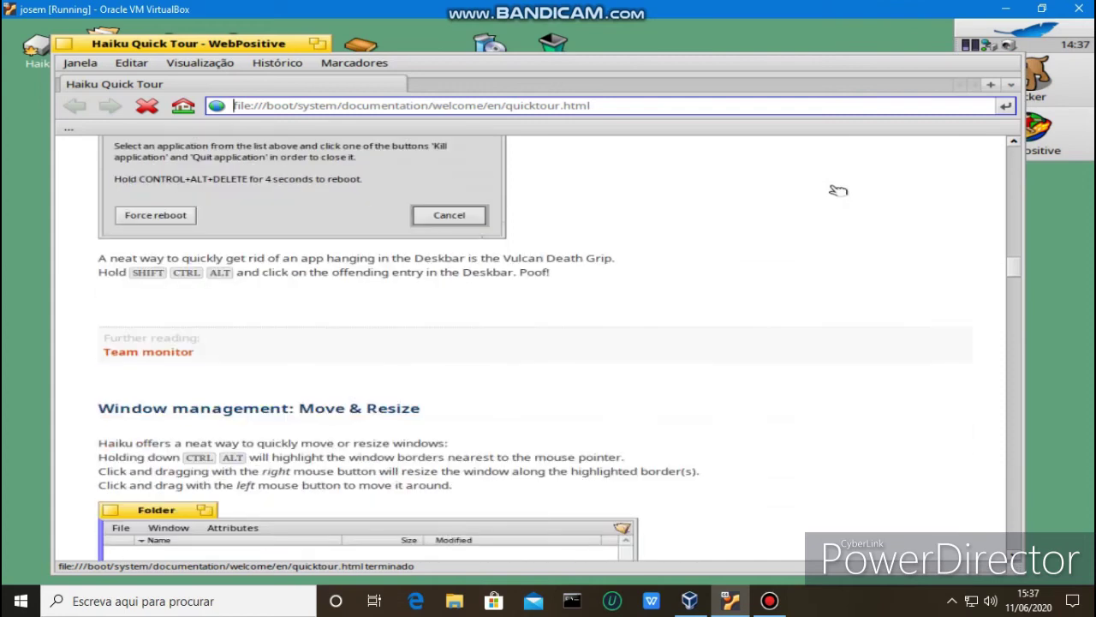
scroll(836, 188, "down", 10)
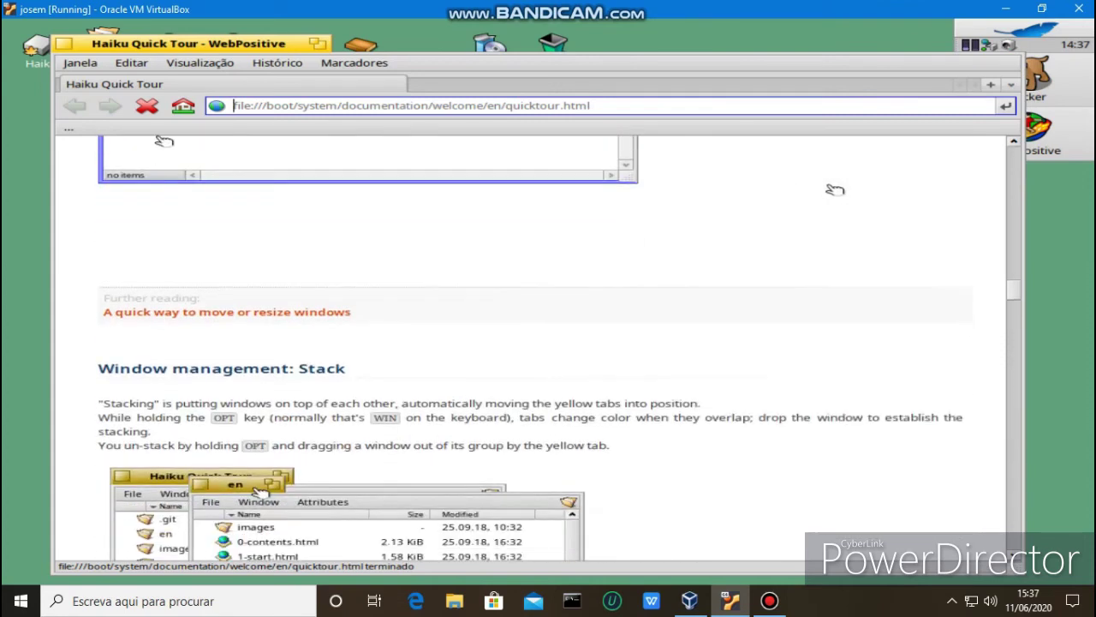
scroll(834, 188, "down", 10)
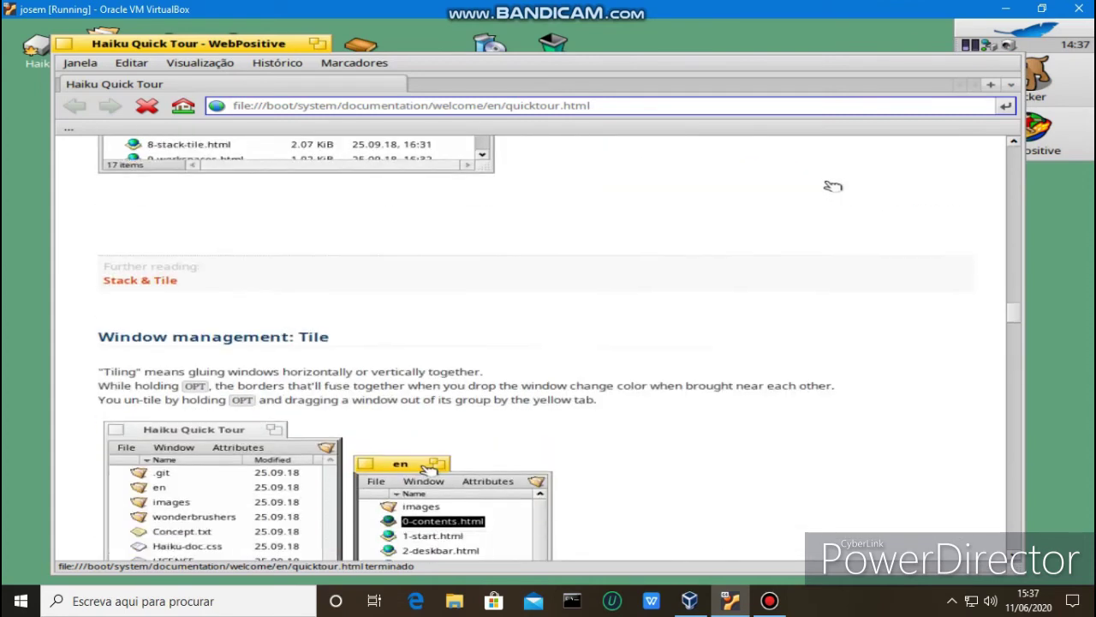
scroll(829, 185, "down", 2)
scroll(831, 187, "down", 2)
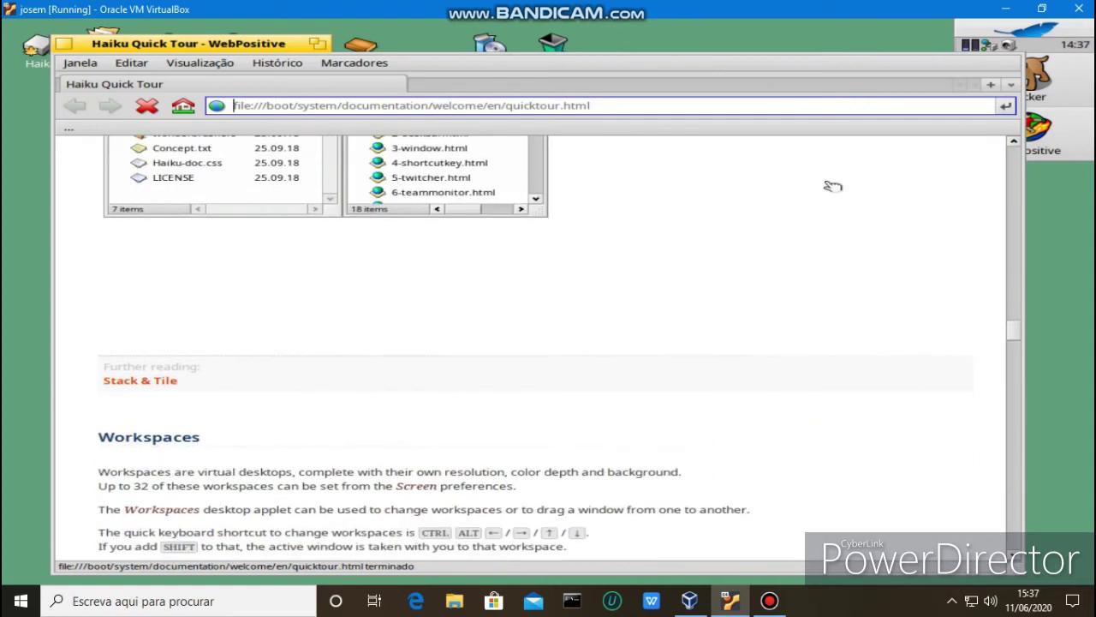
scroll(832, 187, "down", 10)
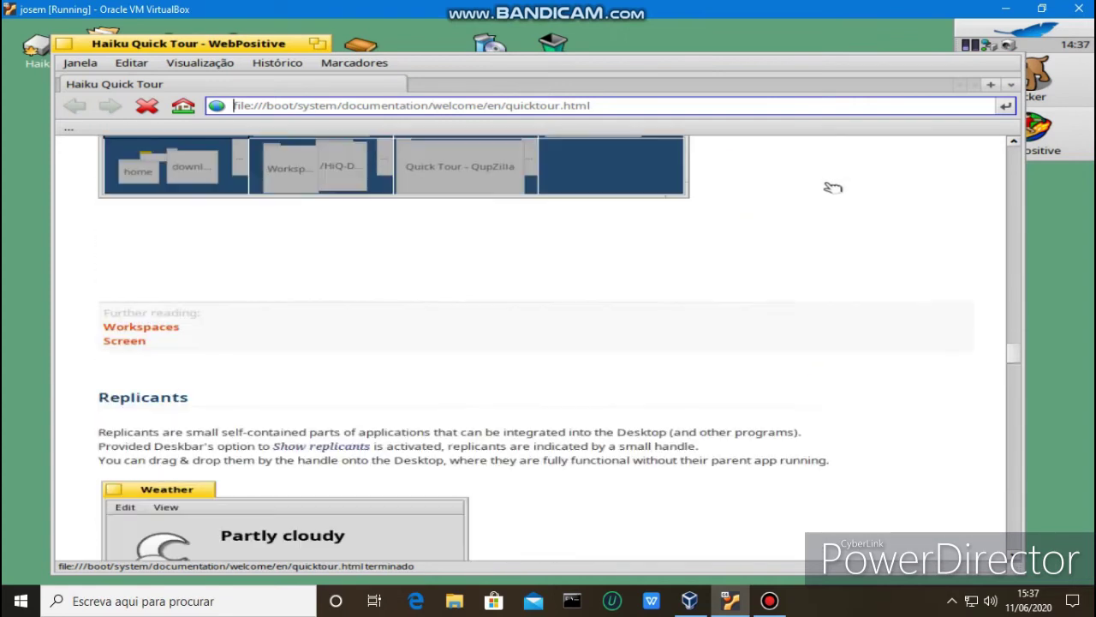
scroll(832, 186, "down", 8)
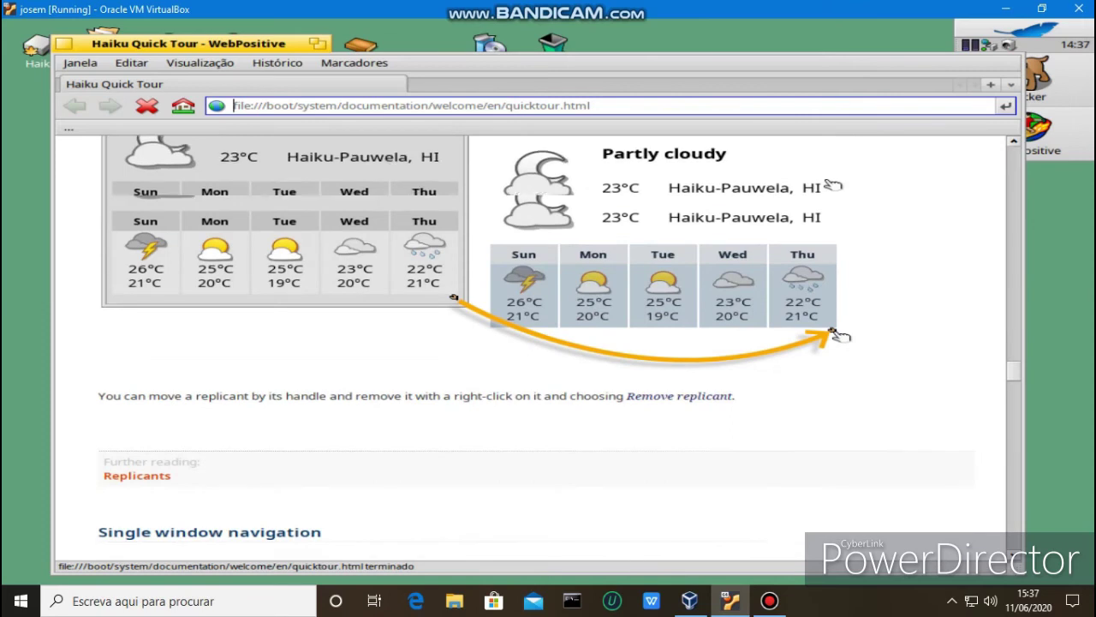
scroll(832, 185, "down", 7)
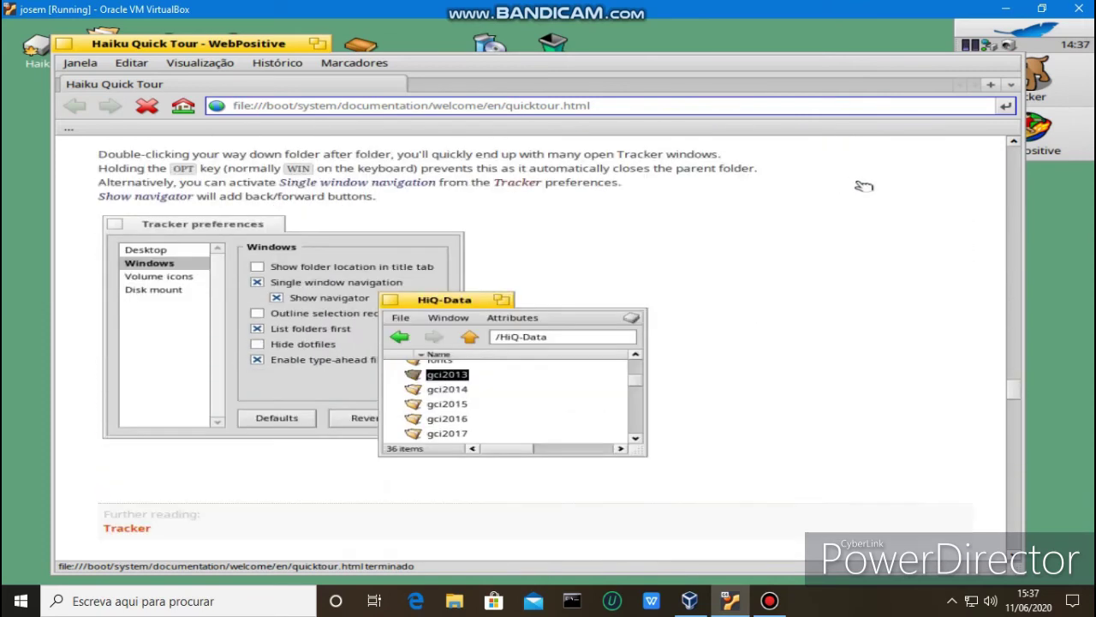
left_click_drag(1015, 409, 991, 548)
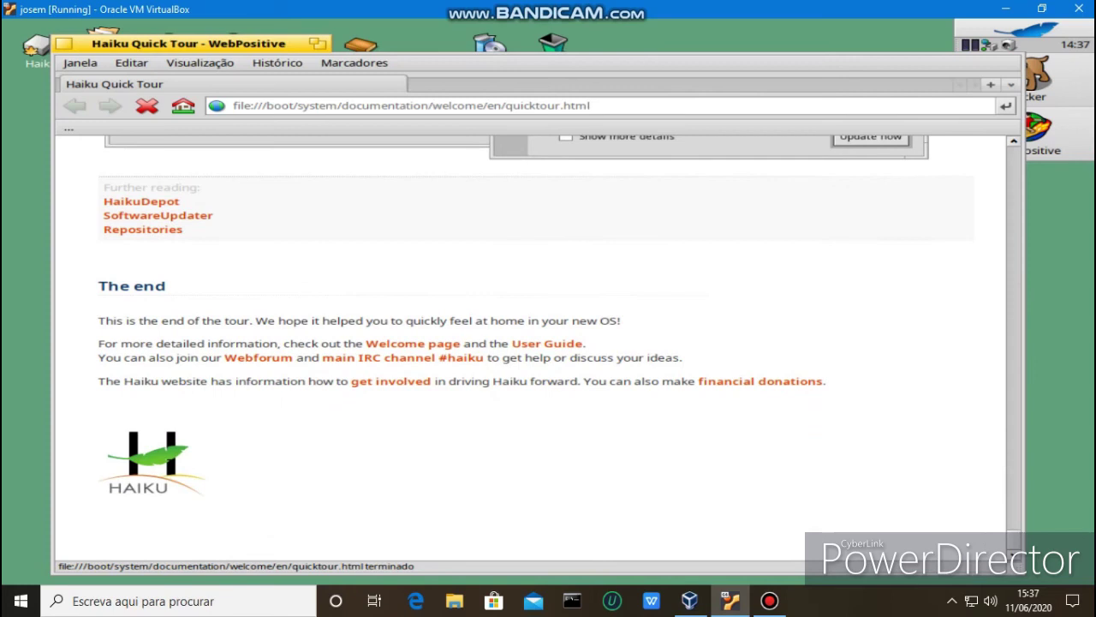
left_click(64, 44)
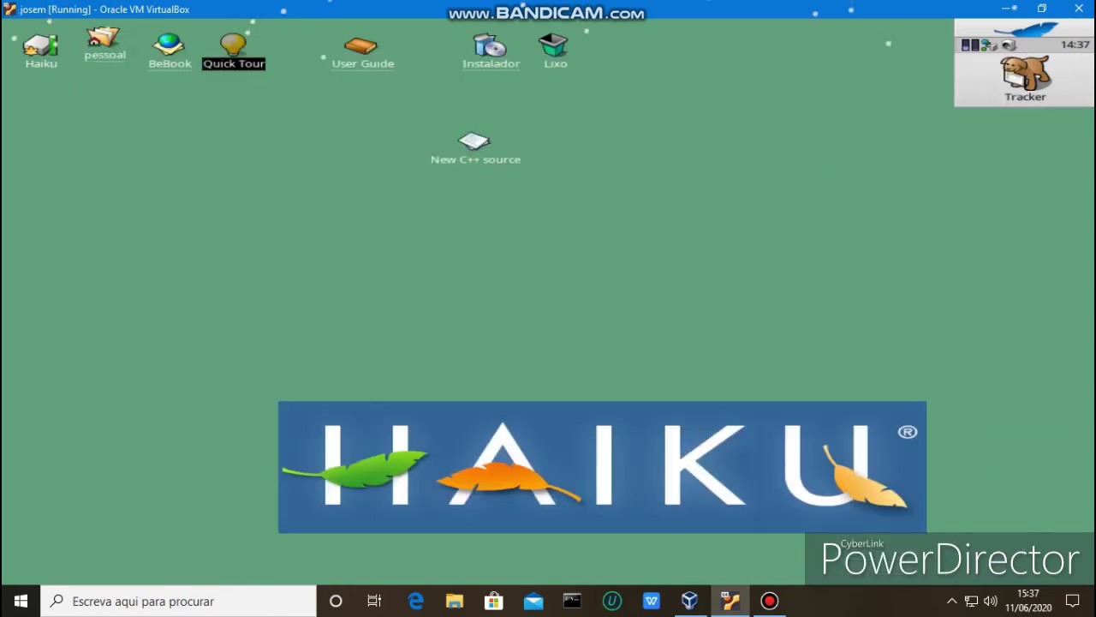
Open the TV application and then CodyCam, look at each one, and close it before moving on.
left_click(985, 36)
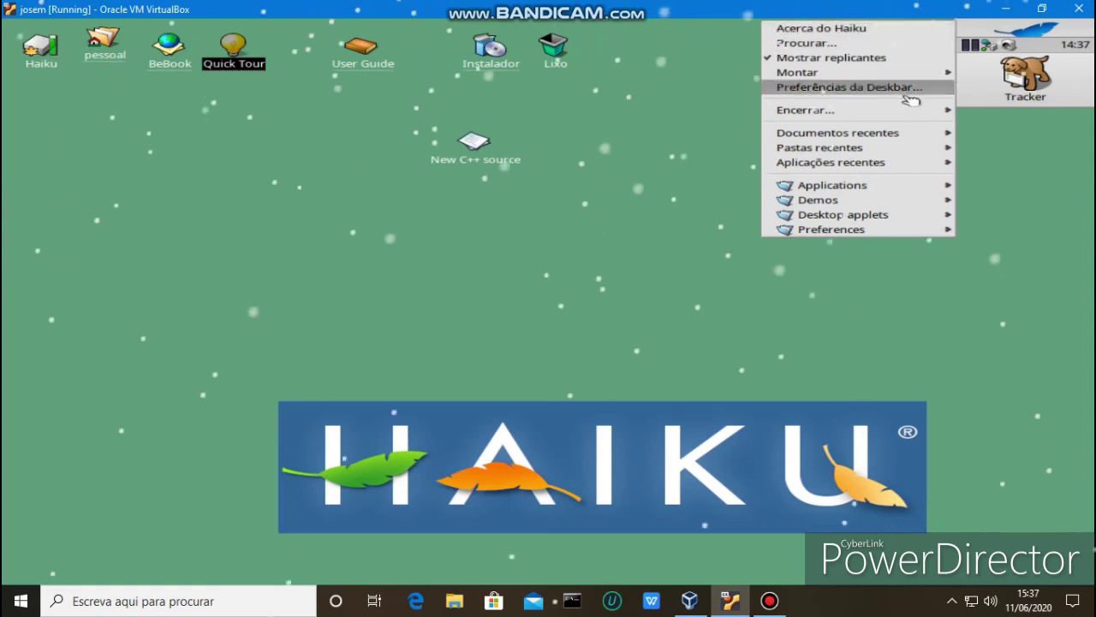
mouse_move(899, 186)
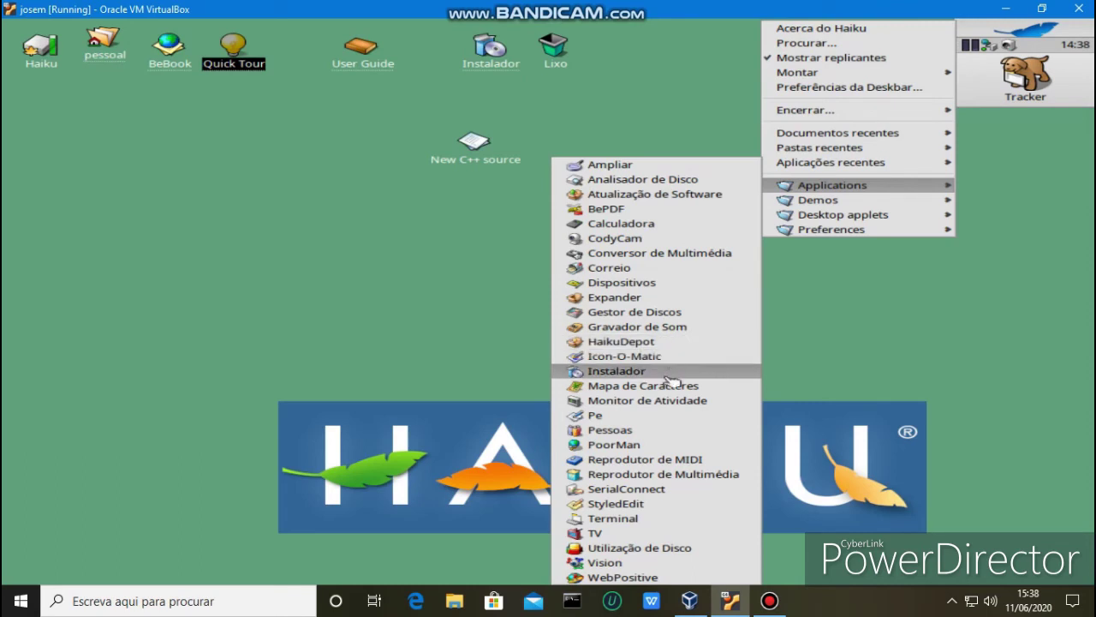
left_click(629, 533)
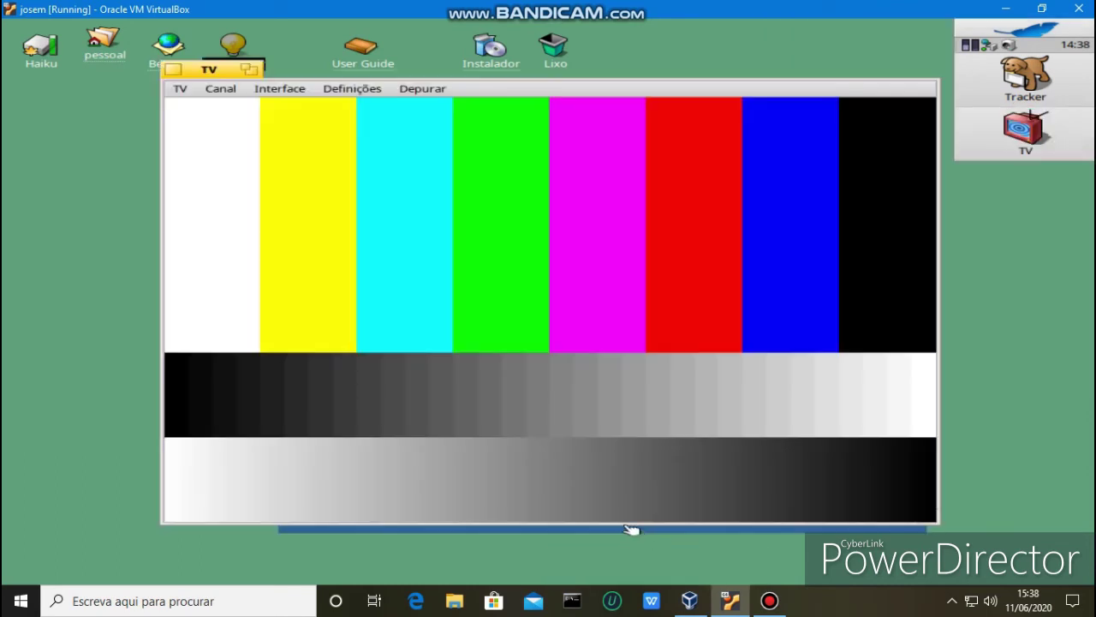
left_click(172, 69)
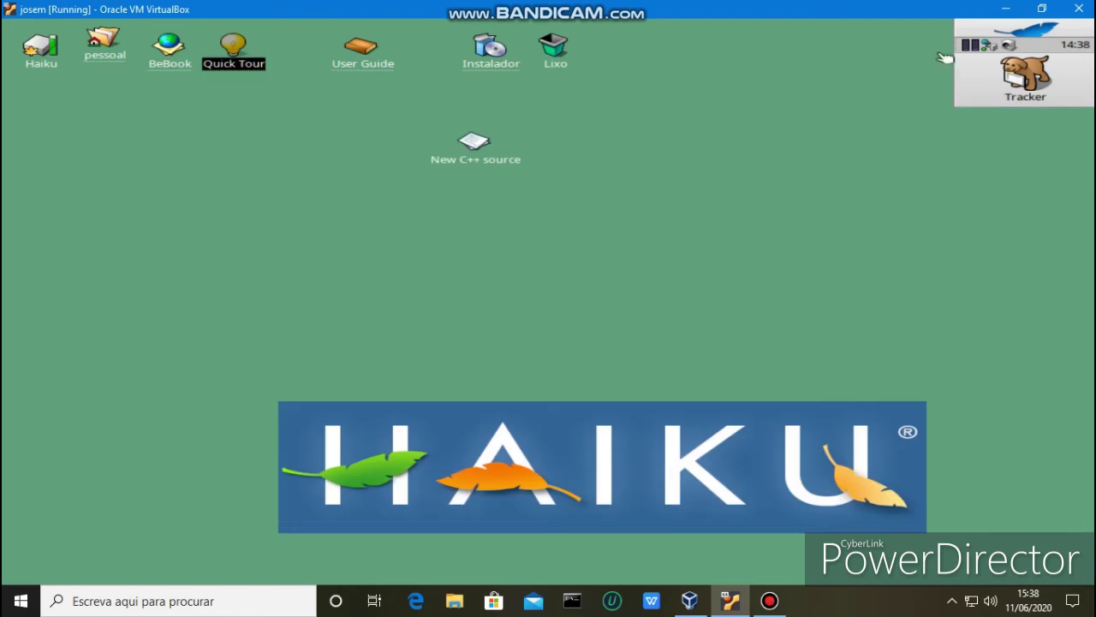
left_click(970, 36)
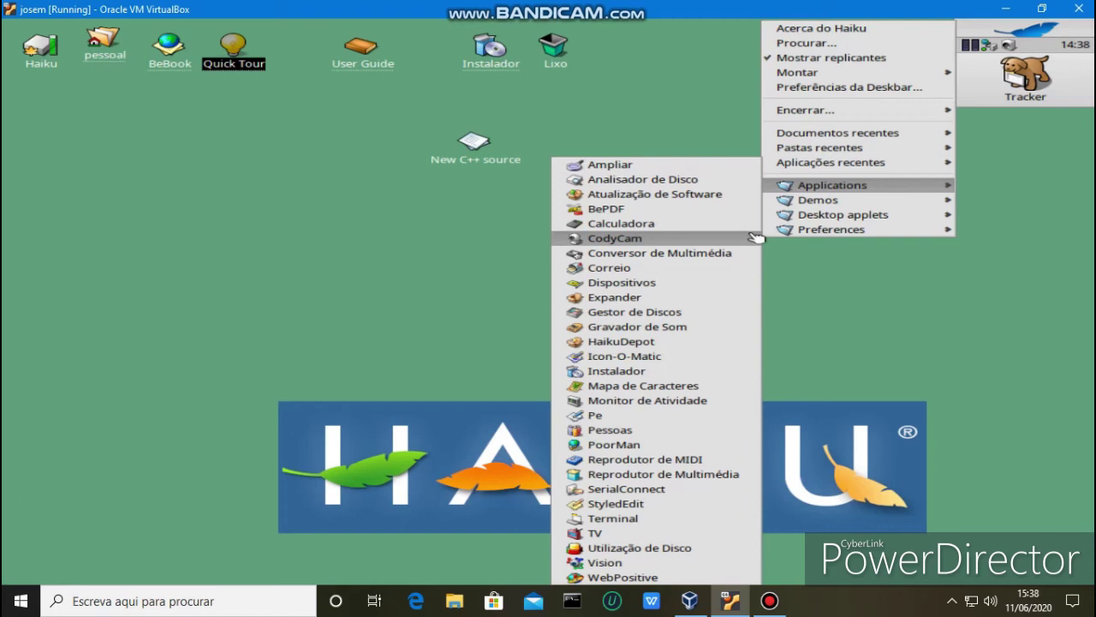
left_click(757, 237)
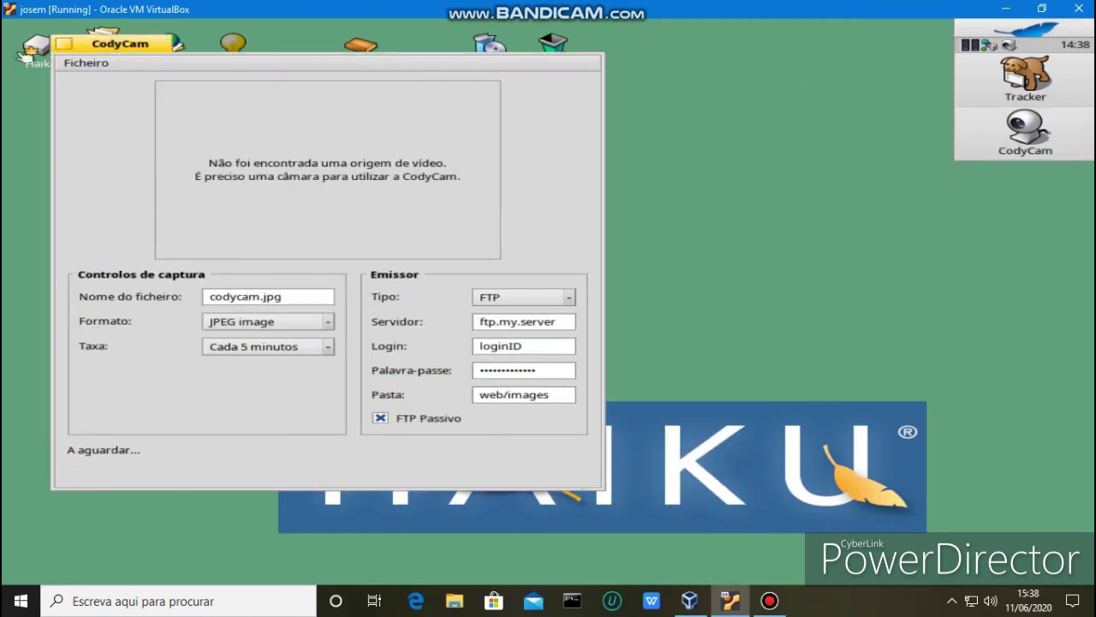
left_click(65, 46)
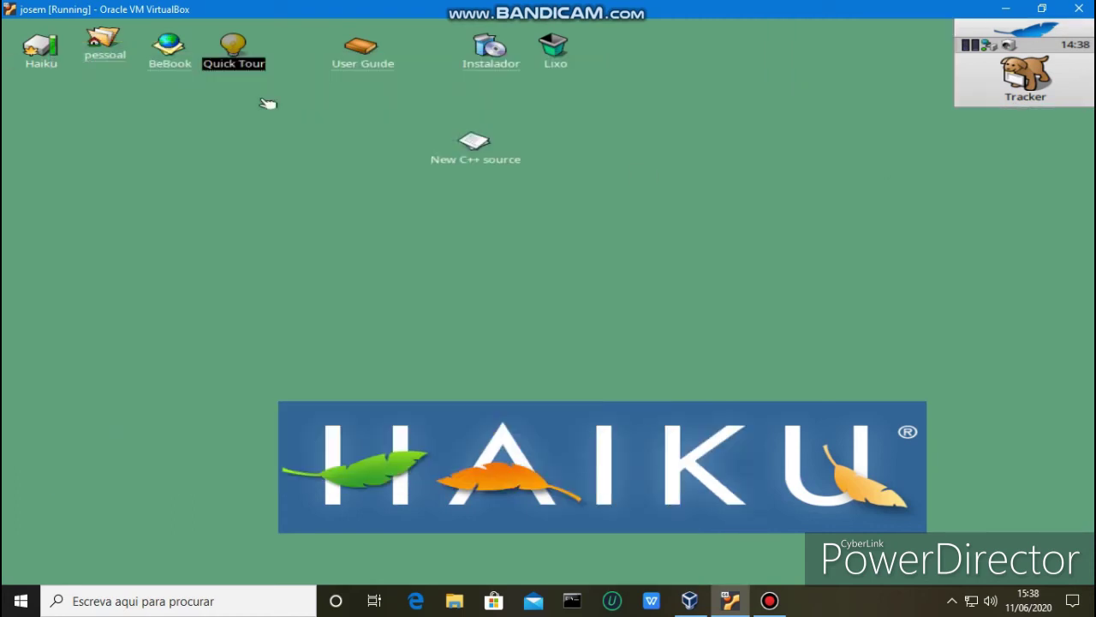
Run the GLTeapot demo, move its window toward the middle of the desktop, and close it.
left_click(966, 39)
mouse_move(846, 216)
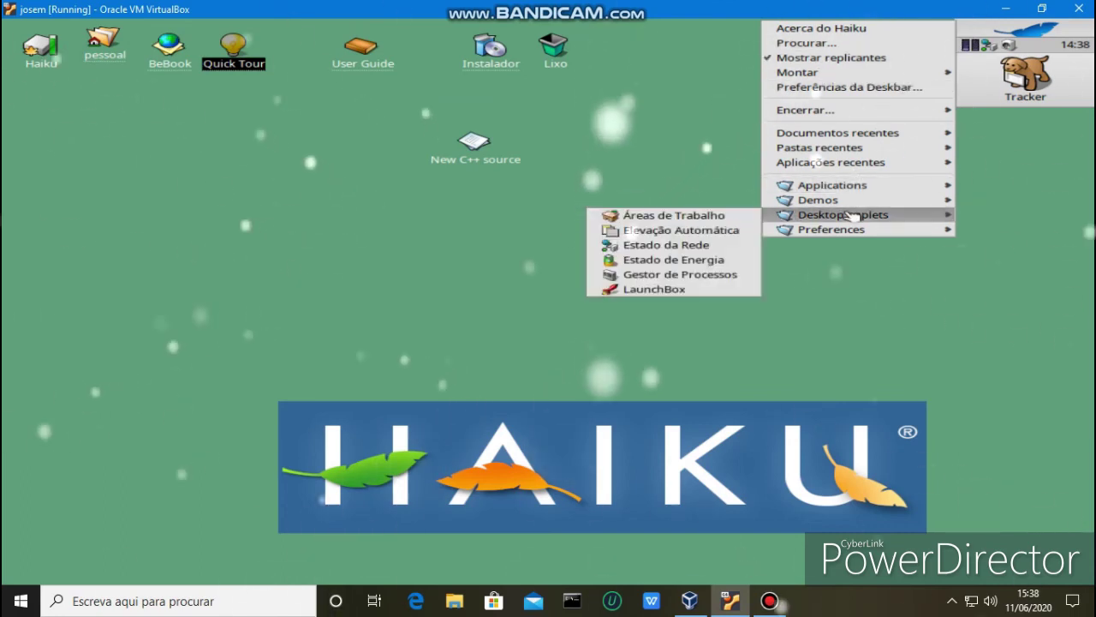
mouse_move(891, 201)
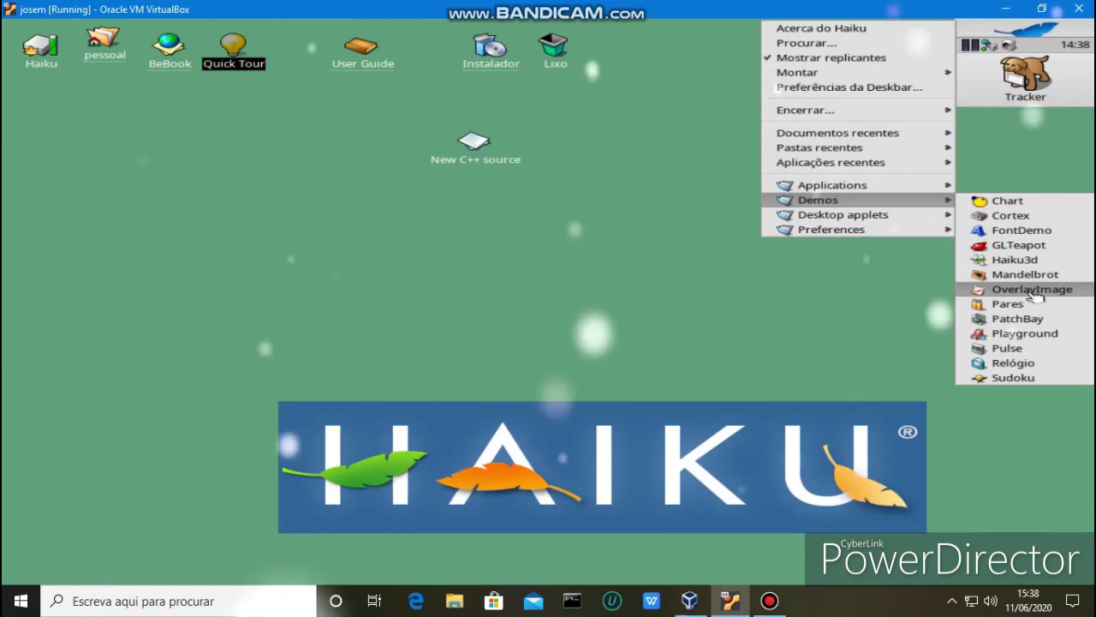
left_click(1023, 245)
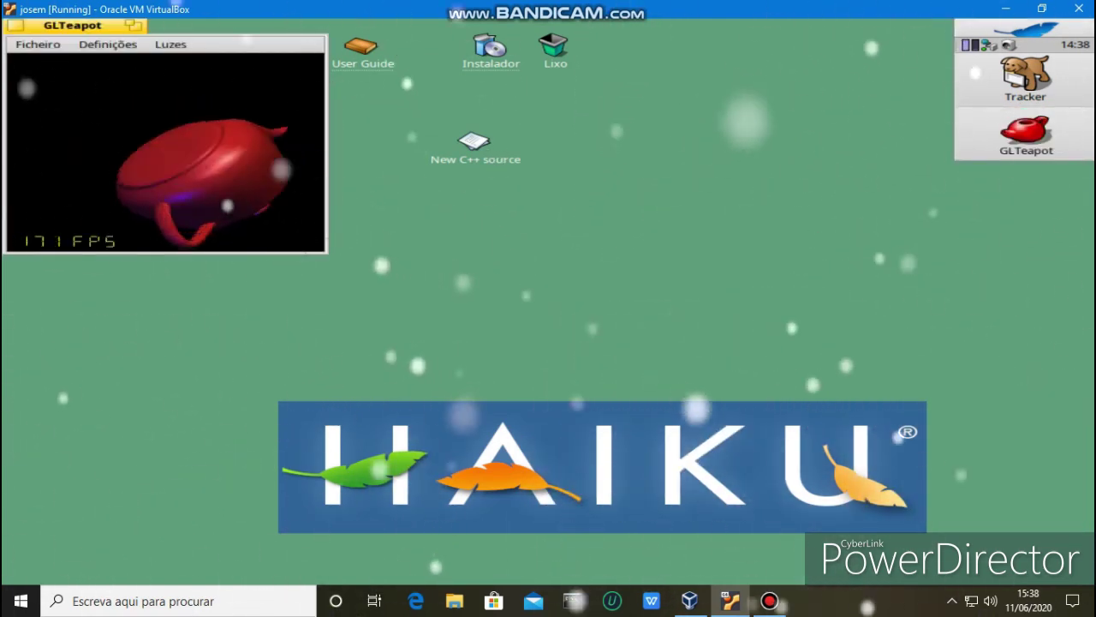
left_click_drag(75, 30, 390, 102)
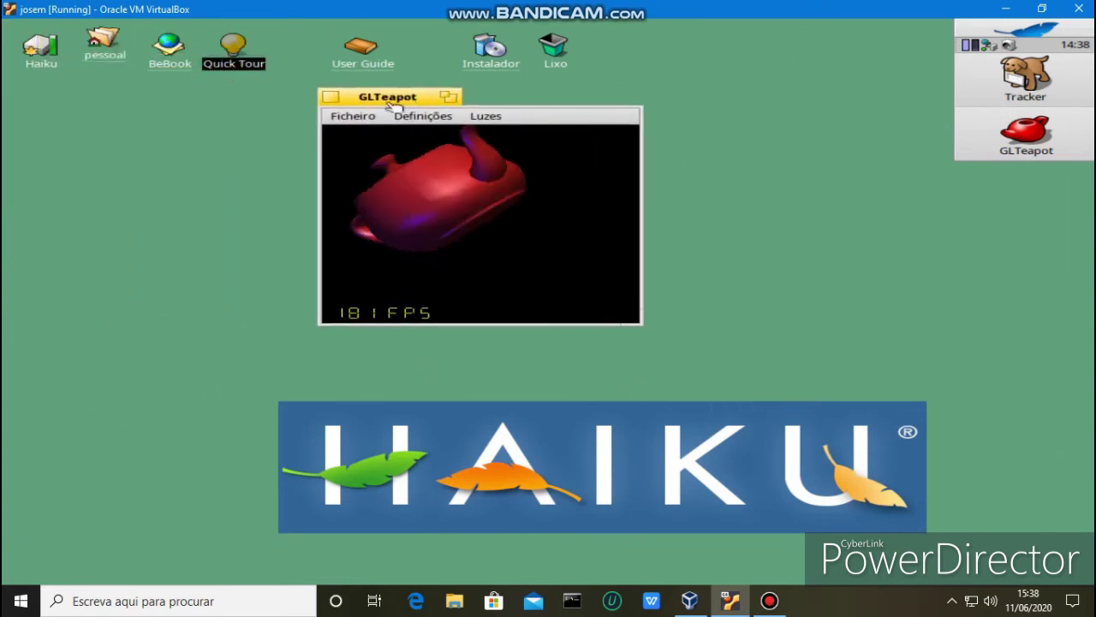
left_click(334, 97)
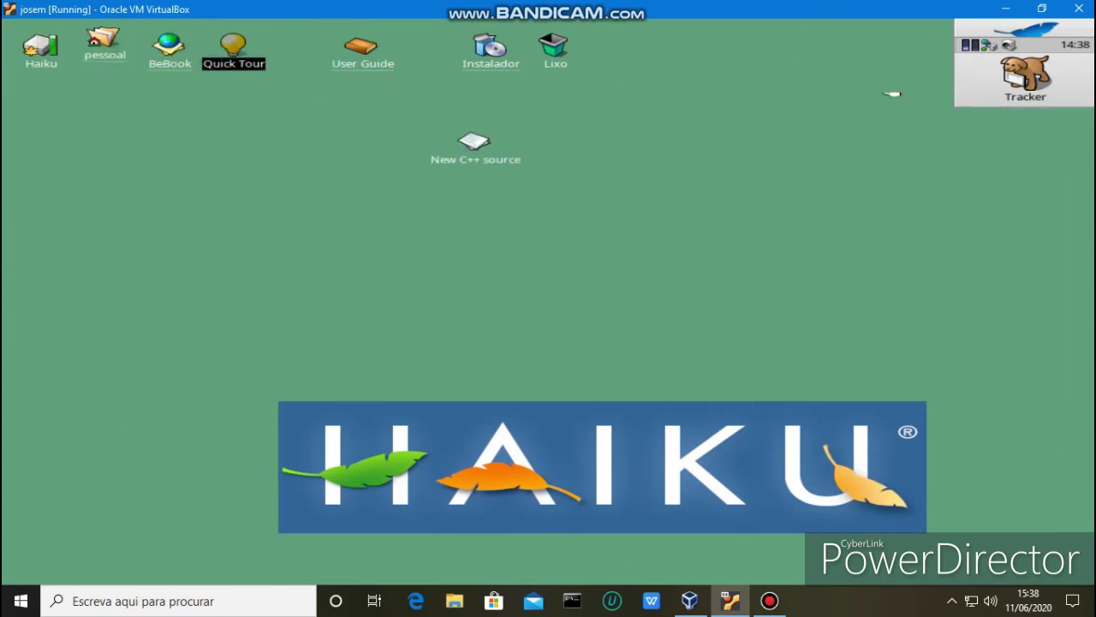
Open Imagens de Fundo from the recently used applications, view its settings, and close it without changes.
left_click(983, 33)
mouse_move(872, 166)
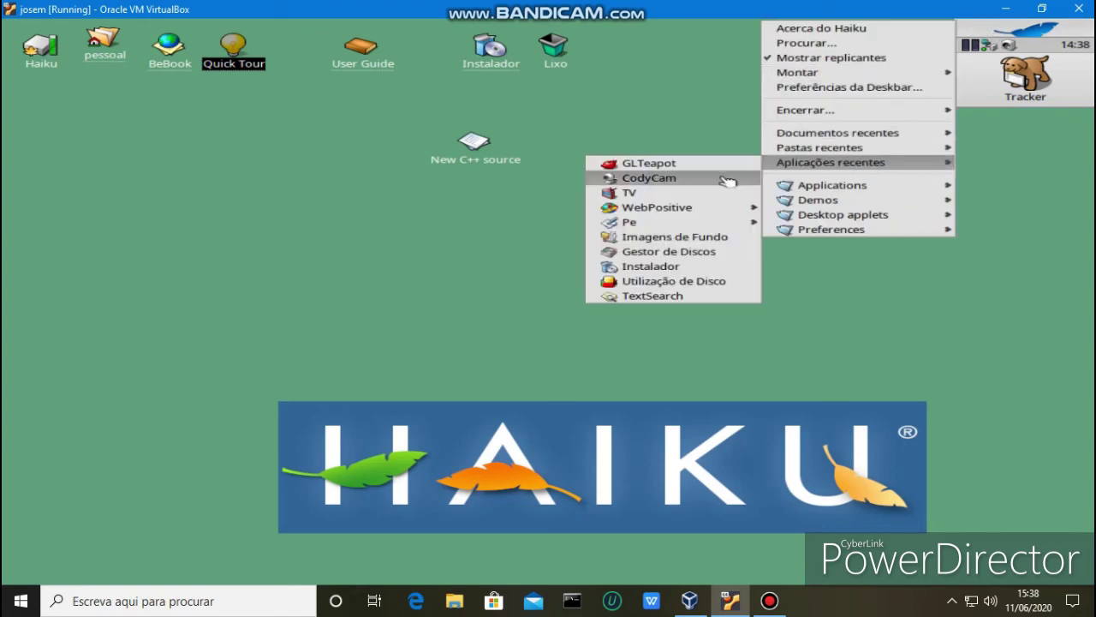
left_click(648, 245)
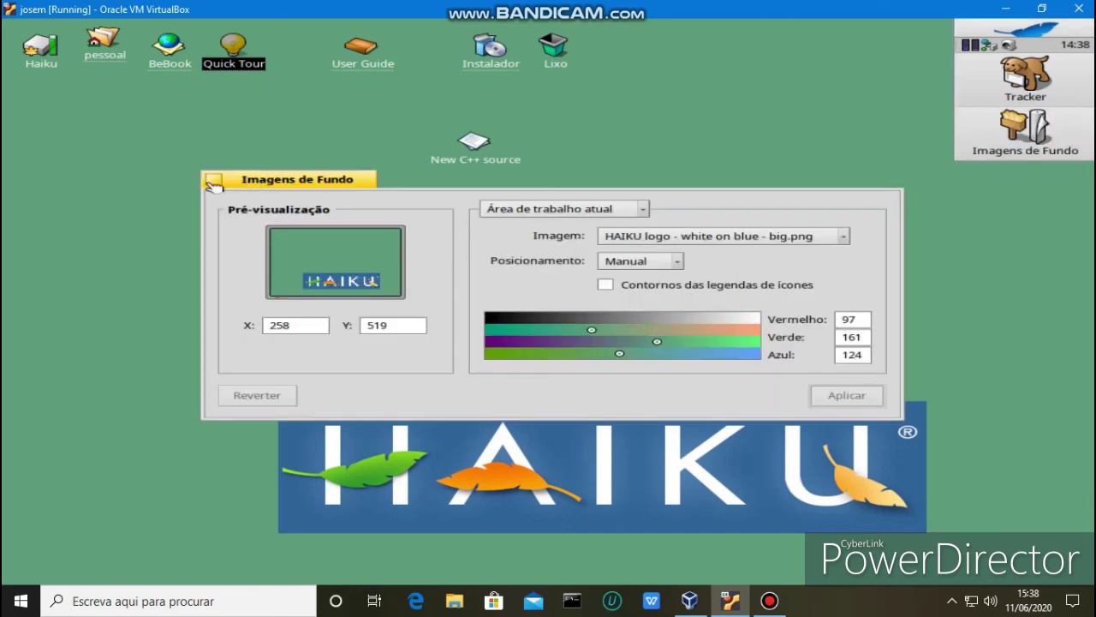
left_click(212, 180)
Open Gravador de Som, reposition its window, try moving the playback marker along the track, and close it.
left_click(1000, 34)
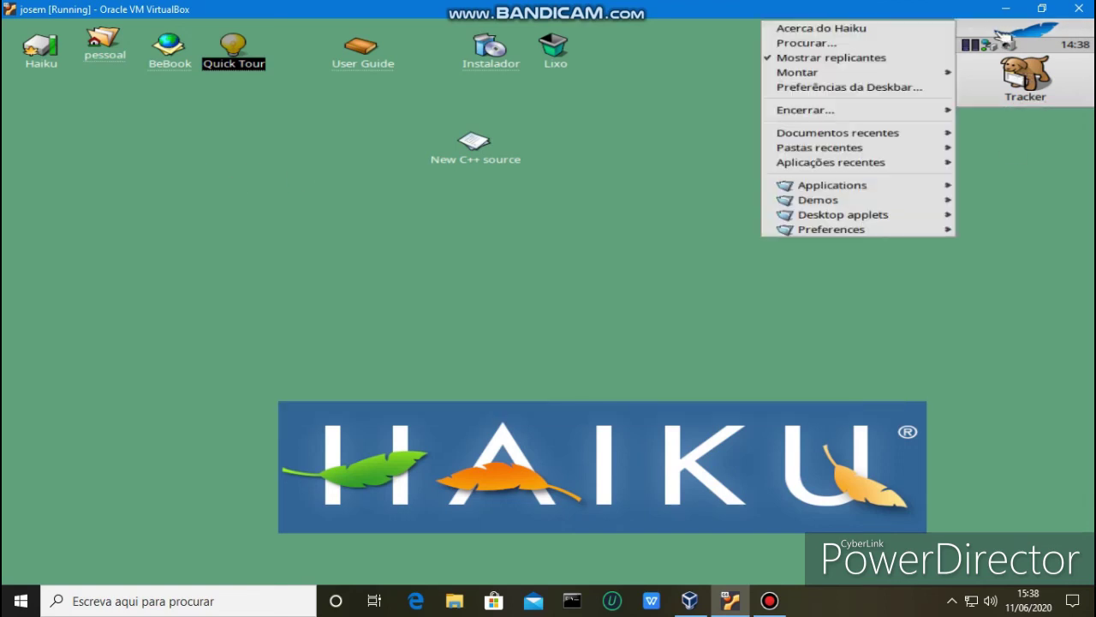
mouse_move(921, 188)
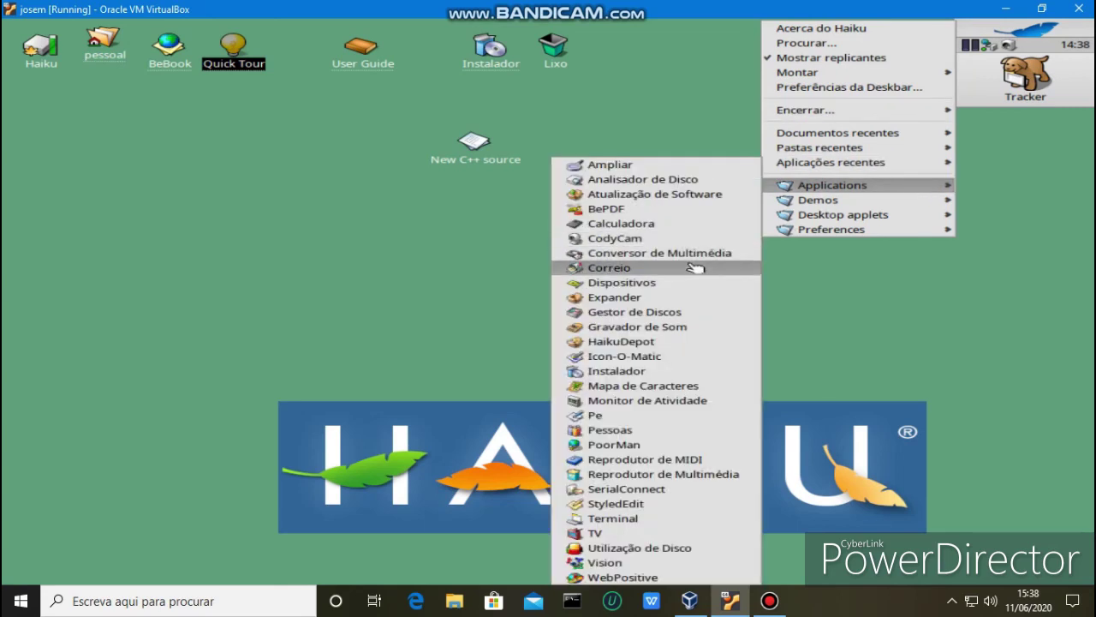
left_click(652, 327)
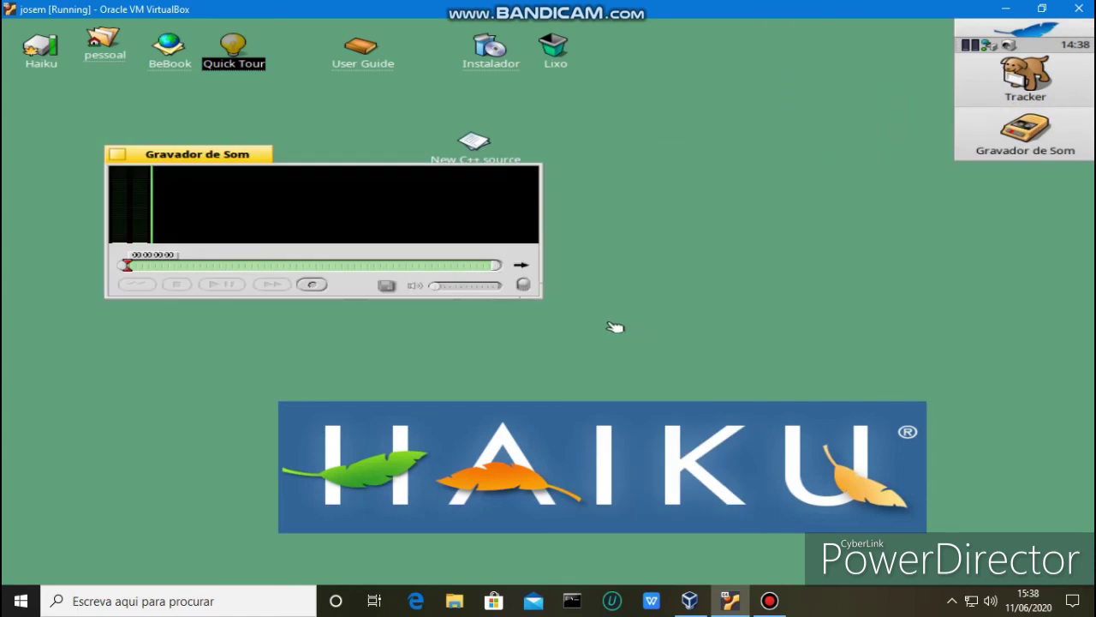
left_click_drag(195, 161, 356, 198)
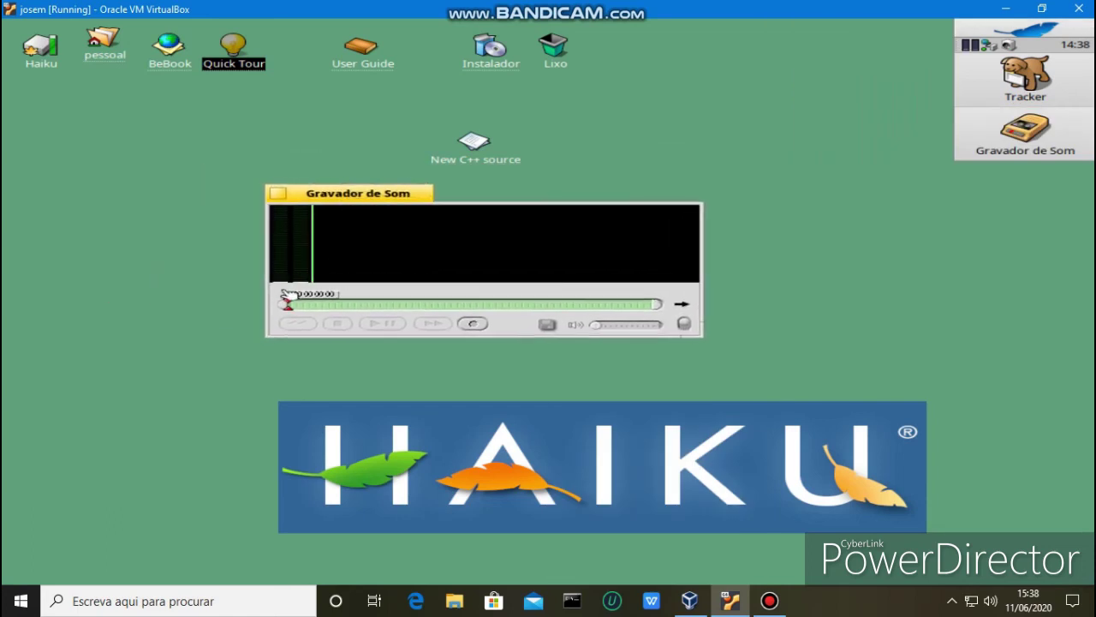
left_click_drag(288, 311, 430, 307)
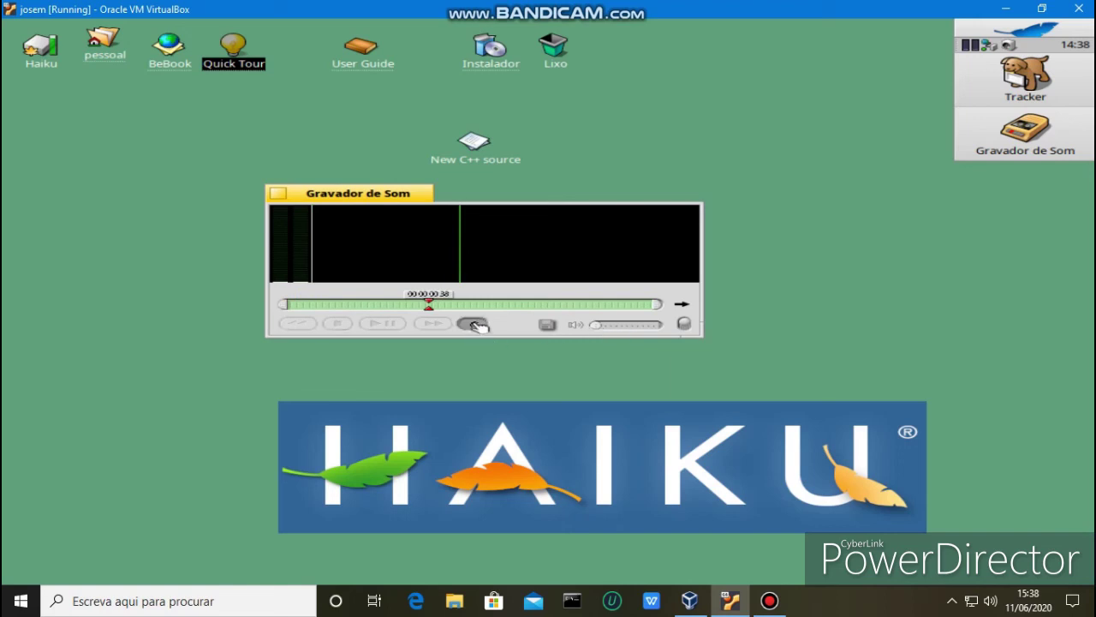
left_click(279, 191)
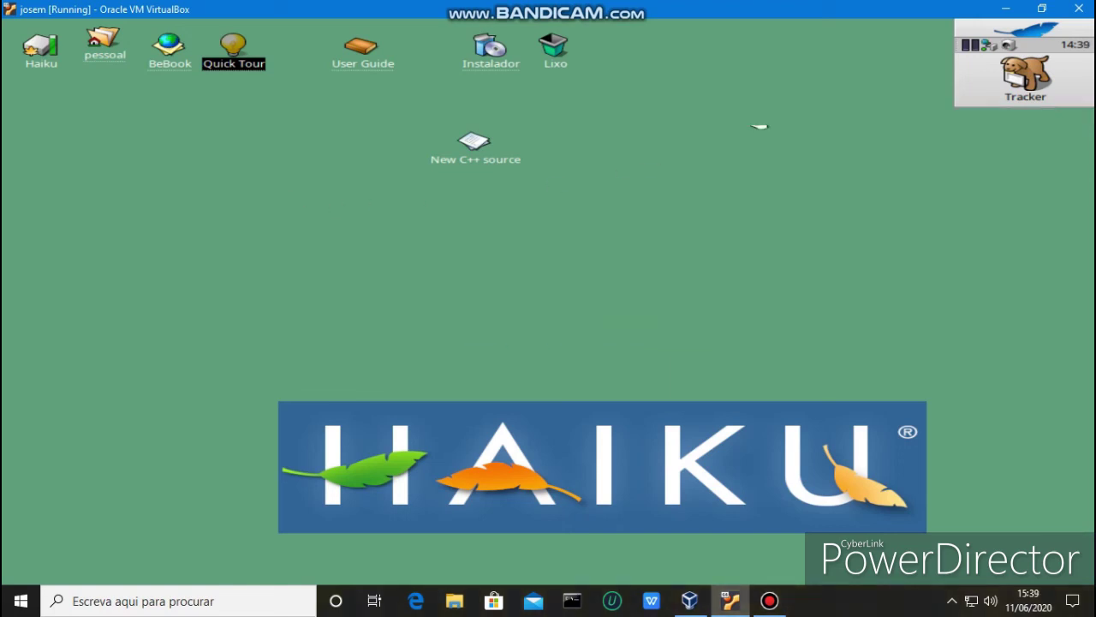
Run the Estado de Energia desktop applet in a window, move it across the desktop, and close it.
left_click(976, 28)
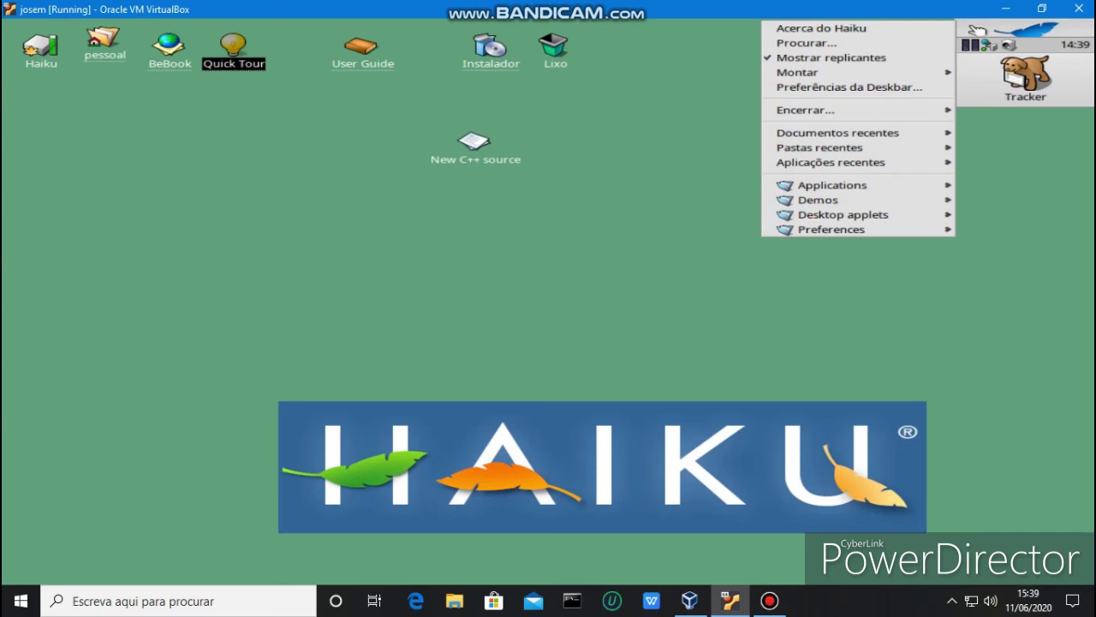
mouse_move(882, 202)
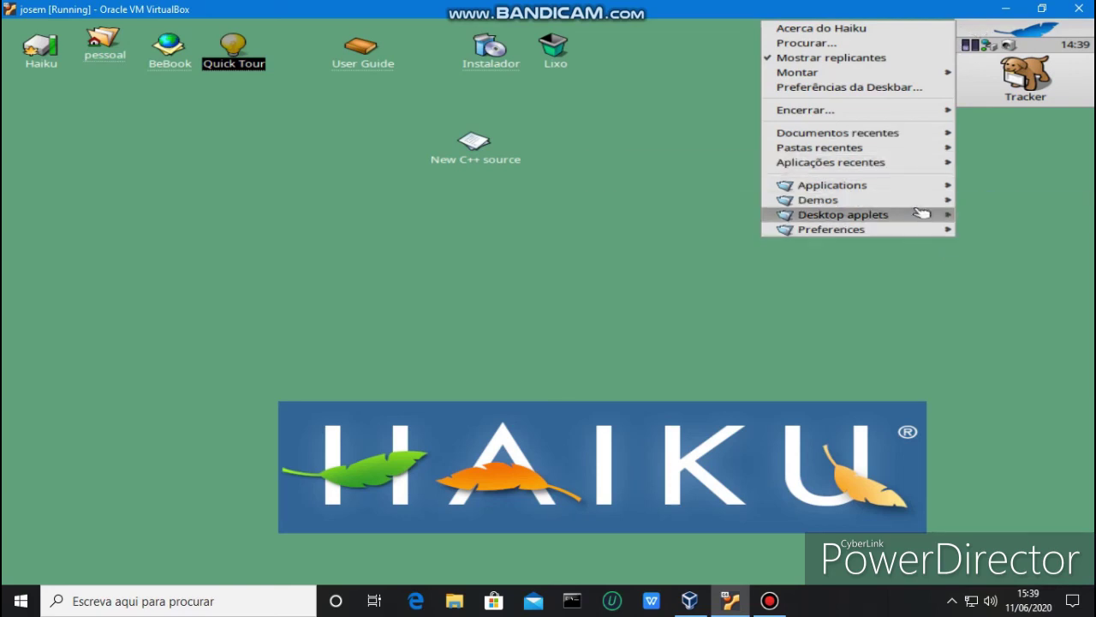
mouse_move(848, 215)
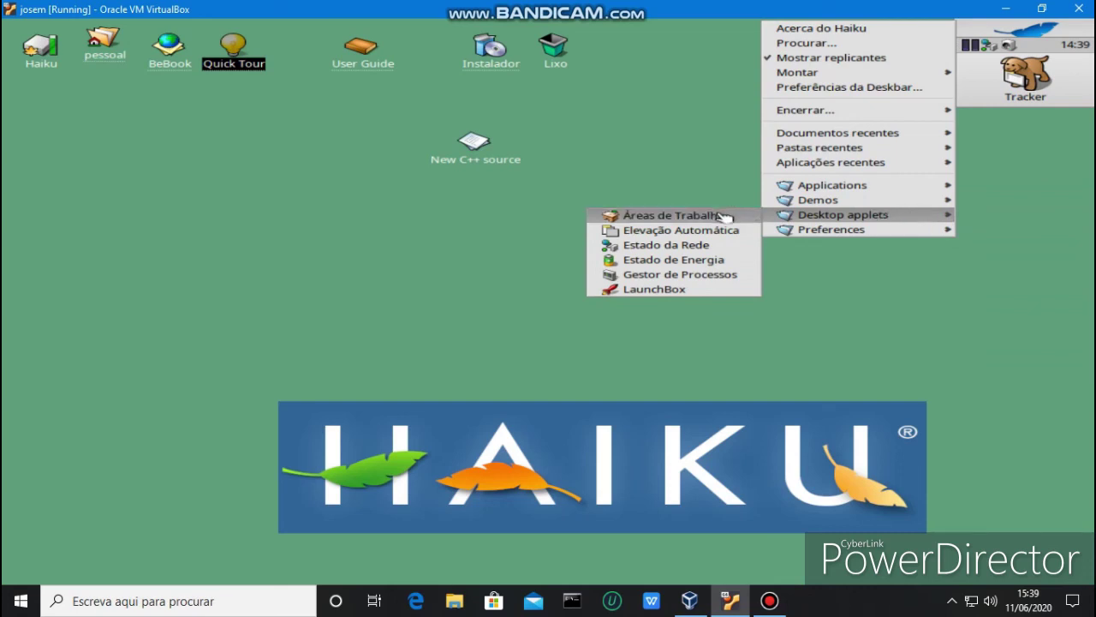
left_click(685, 261)
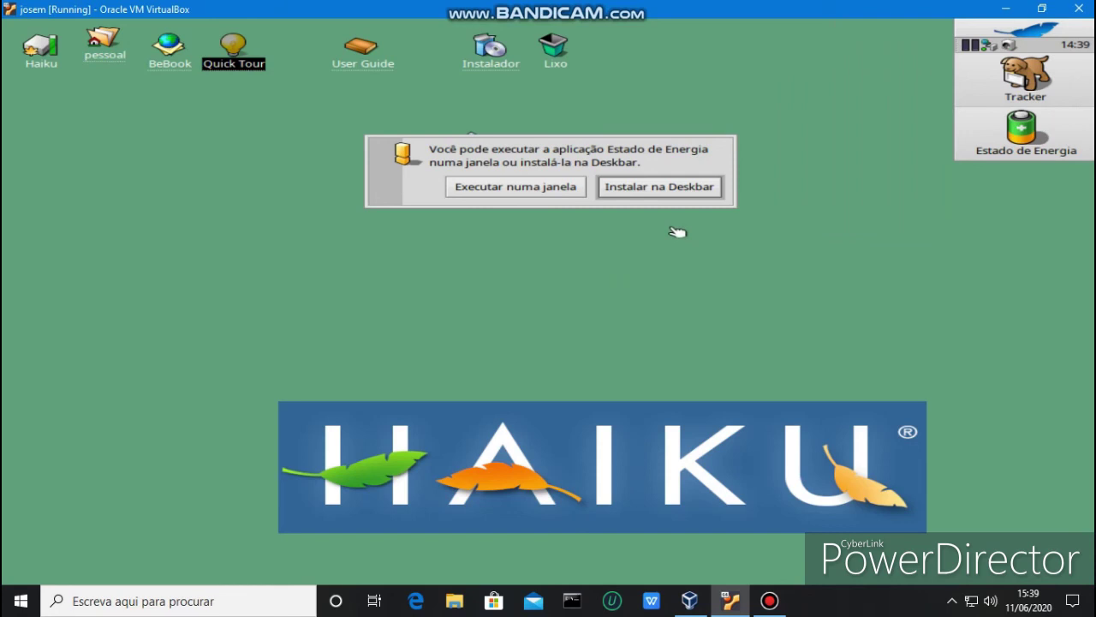
left_click(559, 188)
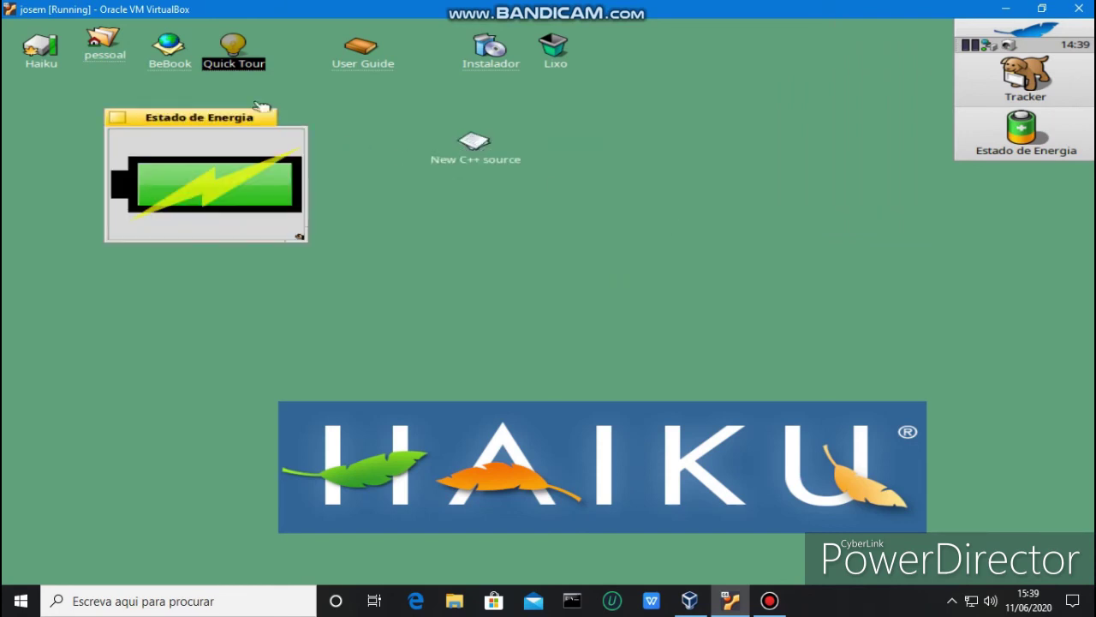
left_click_drag(218, 111, 811, 369)
left_click(781, 371)
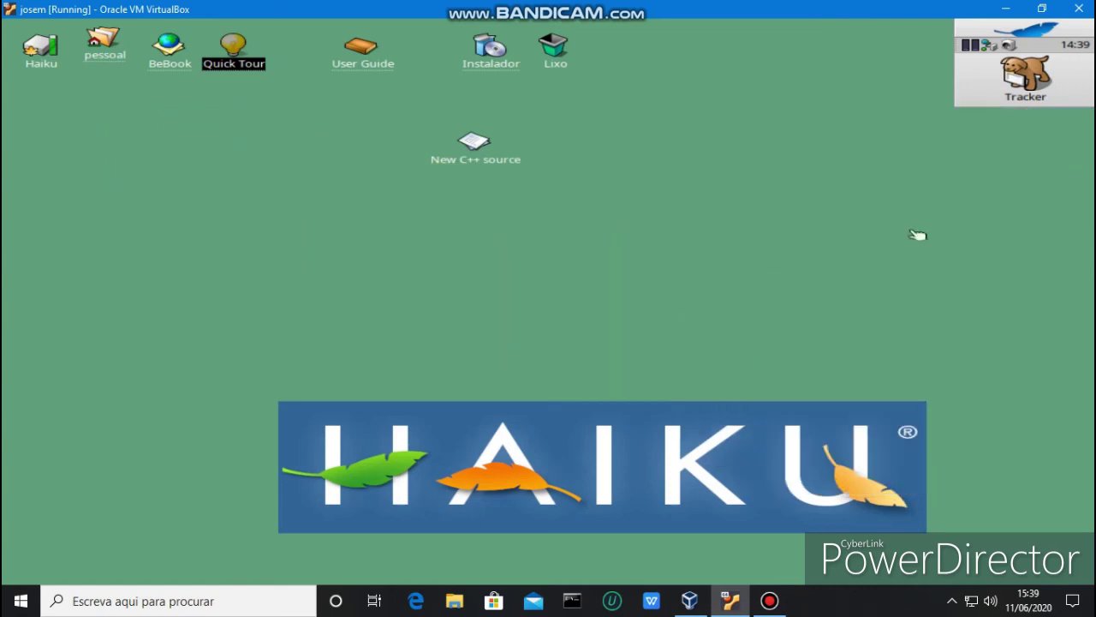
Open the Proteção de Ecrã preferences, preview the GLife, Icons and IFS screen savers, and select Leaves.
left_click(982, 27)
mouse_move(906, 218)
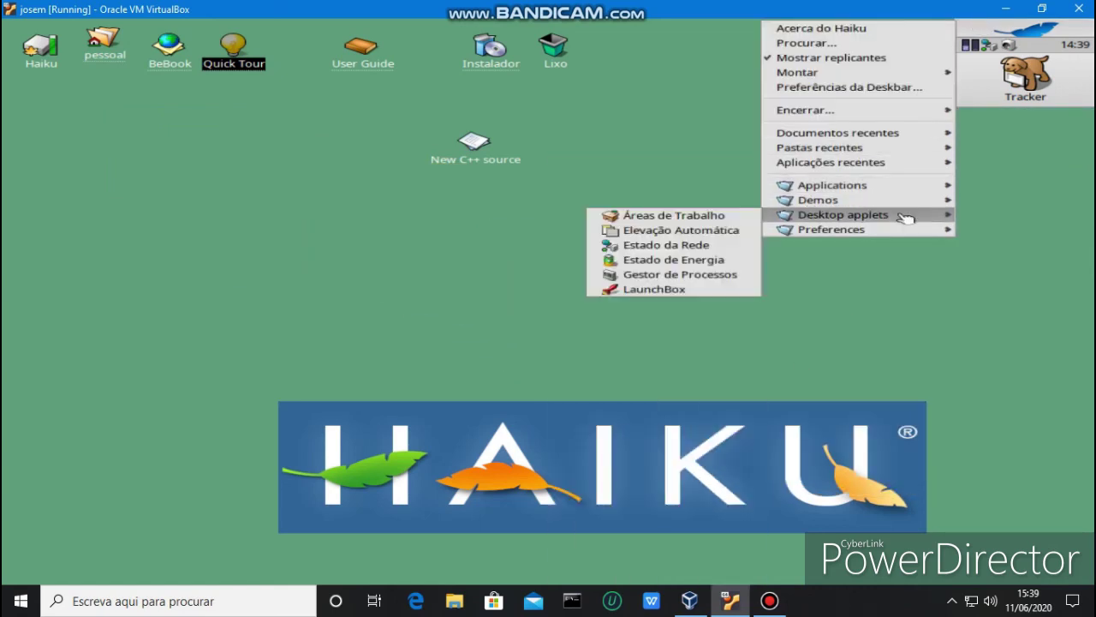
mouse_move(870, 230)
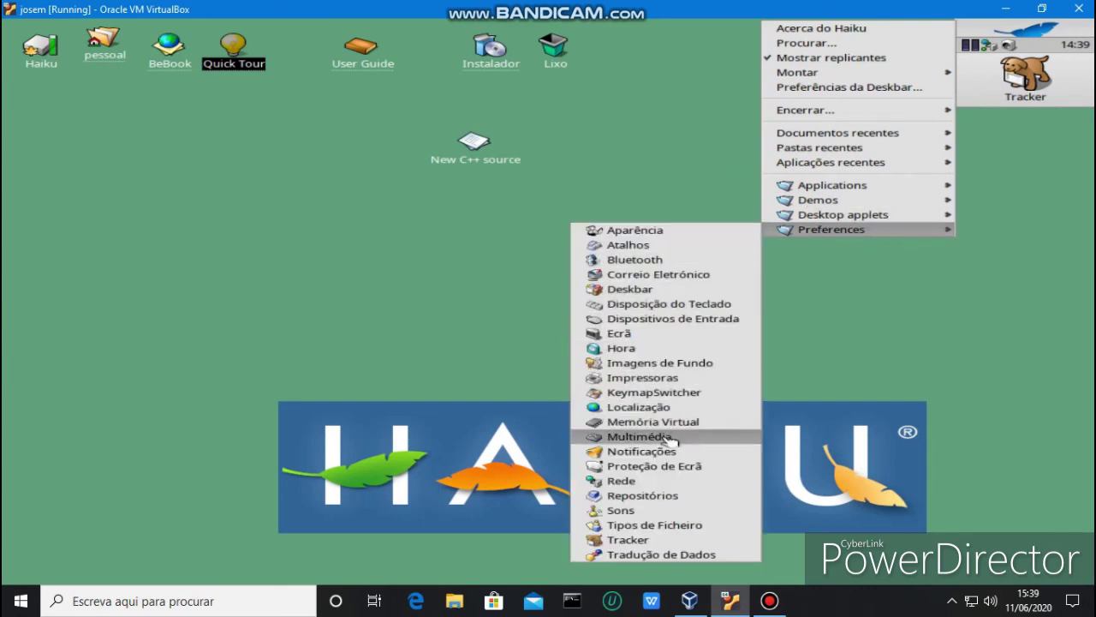
left_click(655, 466)
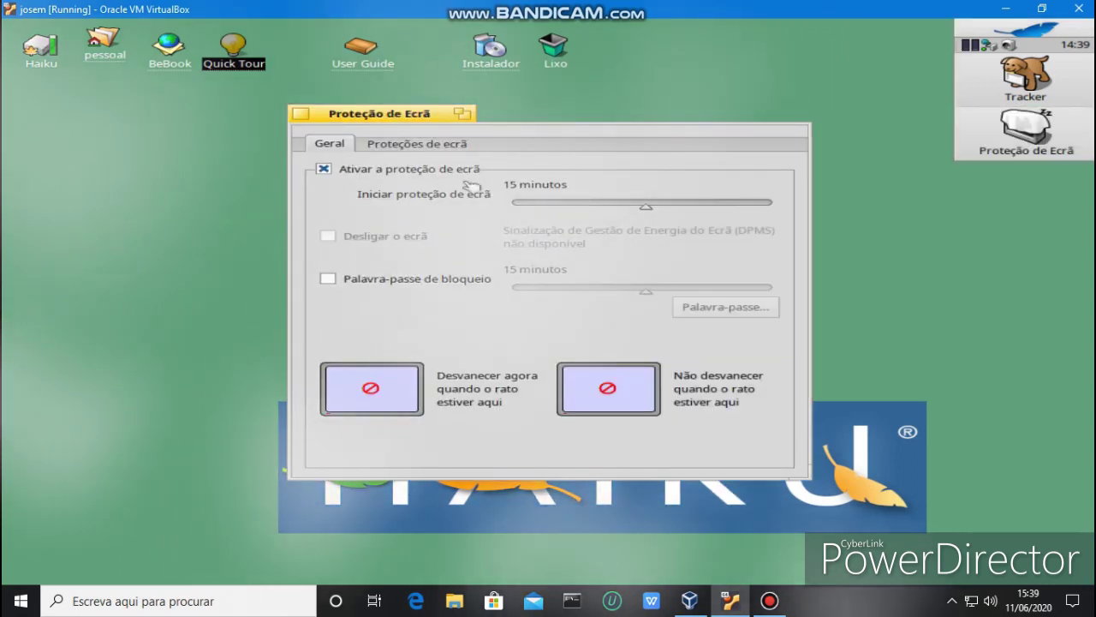
left_click(417, 143)
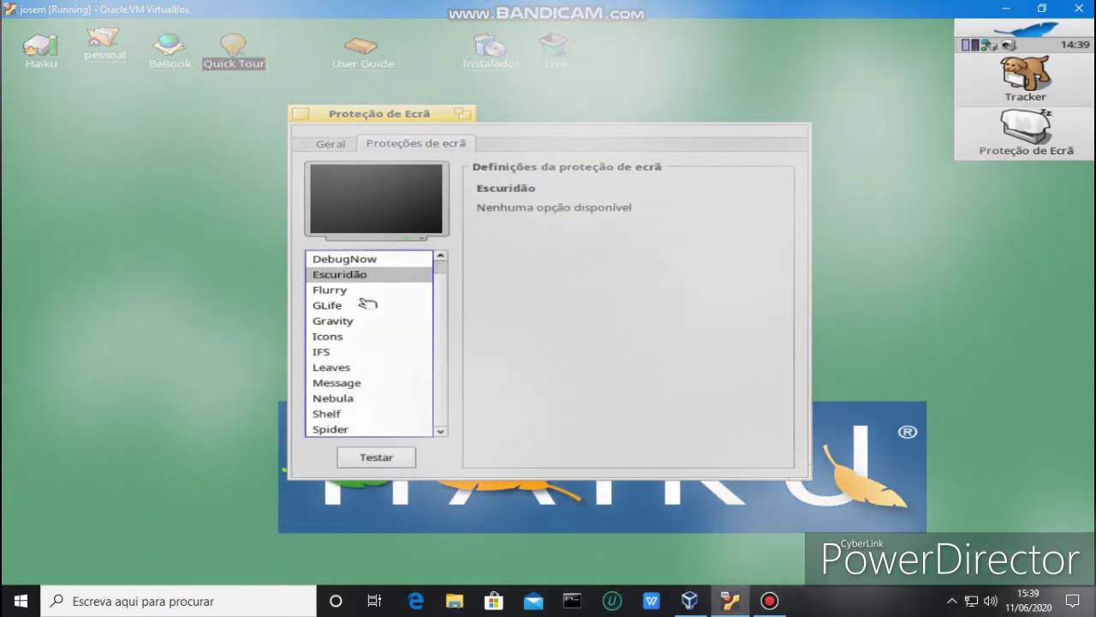
left_click(368, 305)
left_click(364, 337)
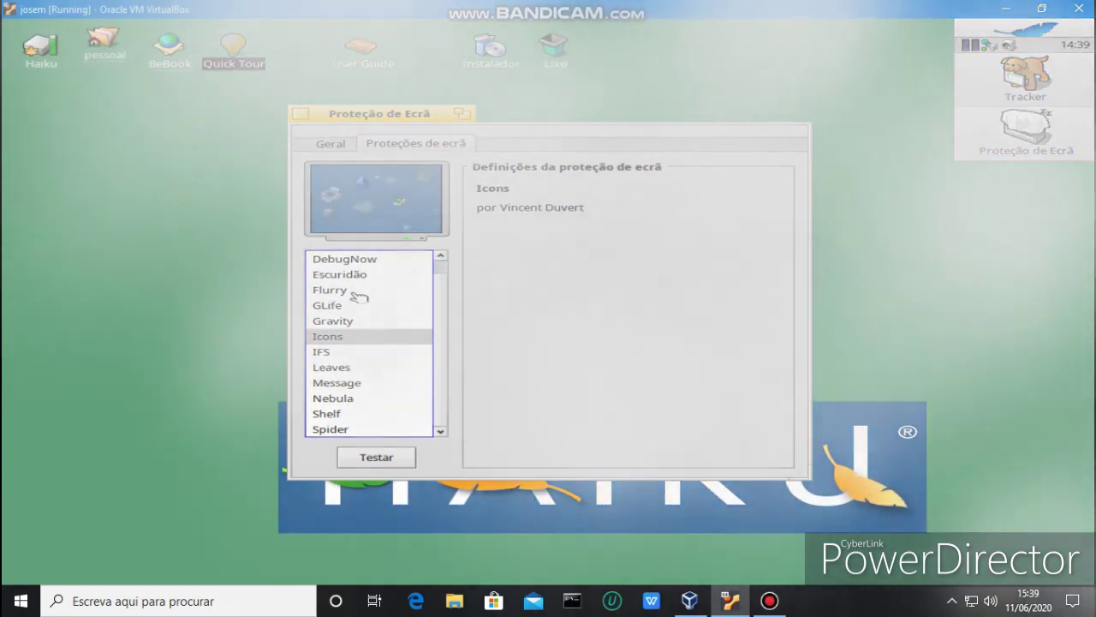
left_click(377, 353)
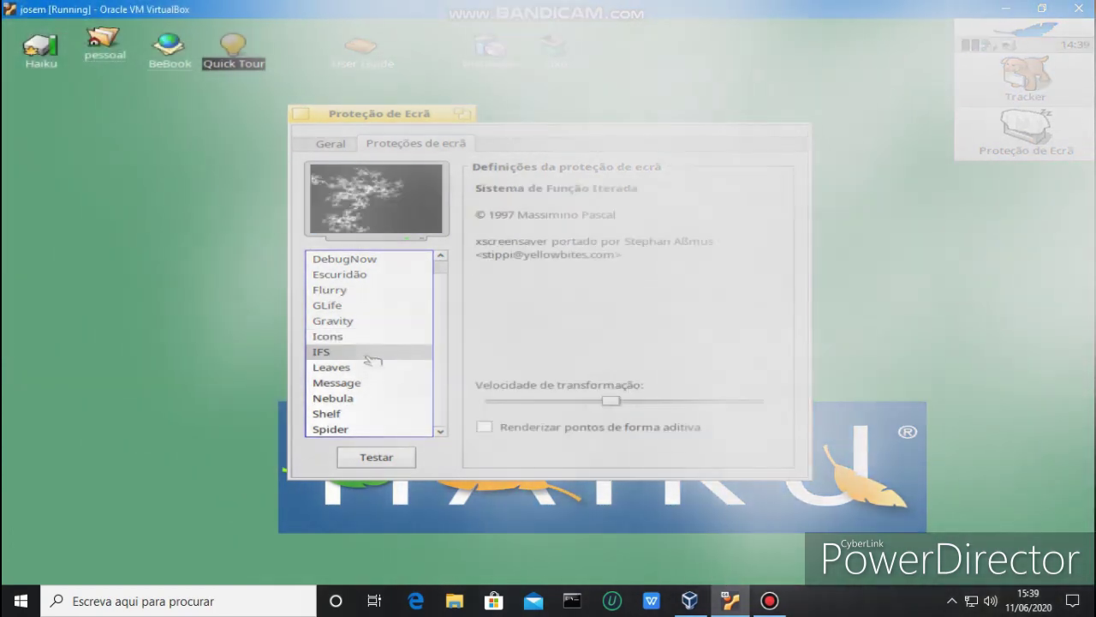
left_click(379, 367)
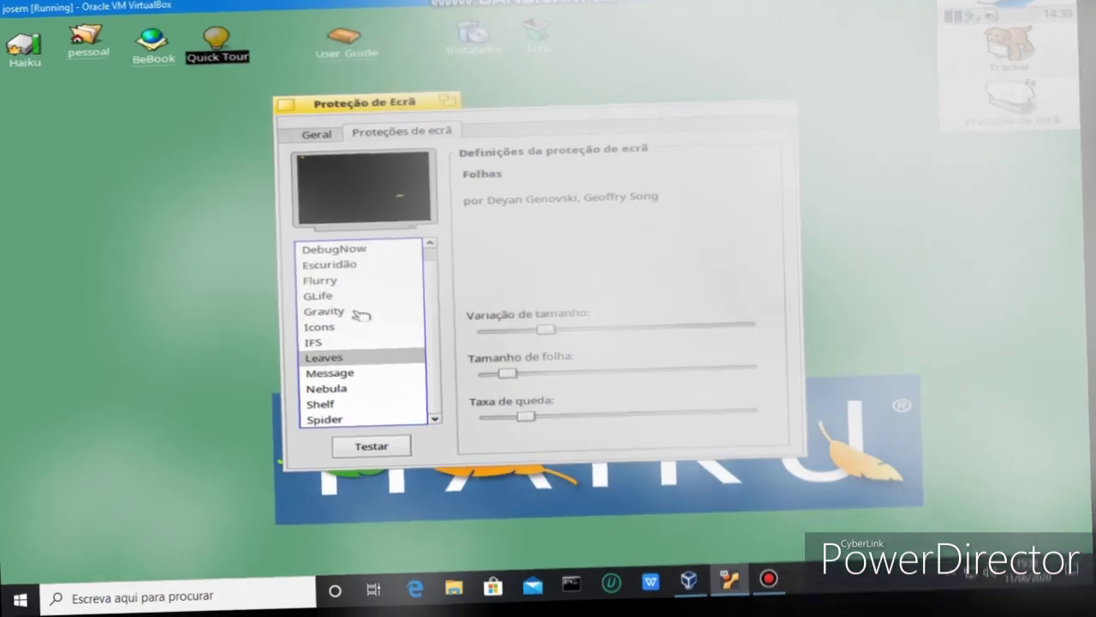